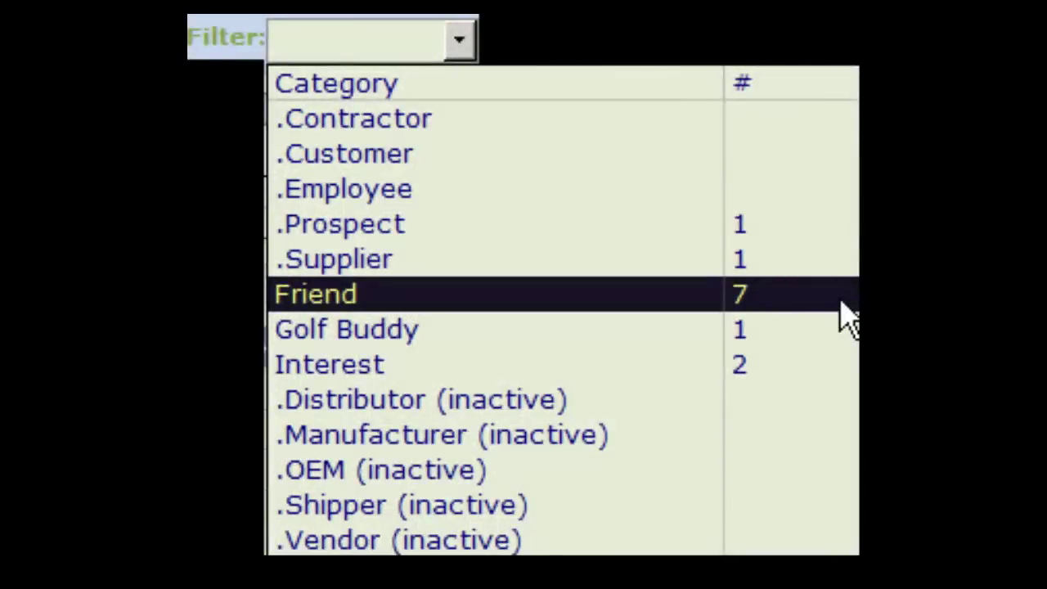
# Filter the Contacts +Biz form to show only contacts in the Friend category.
pyautogui.click(847, 319)
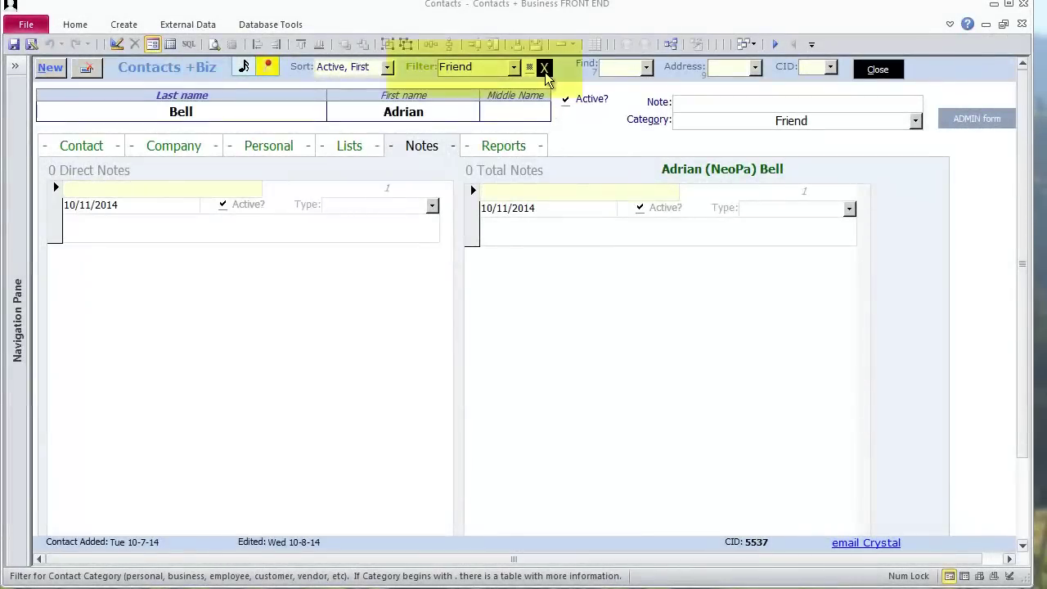
# Clear the Friend filter, then search part of a contact's name to load the A & M Surplus record.
pyautogui.click(544, 68)
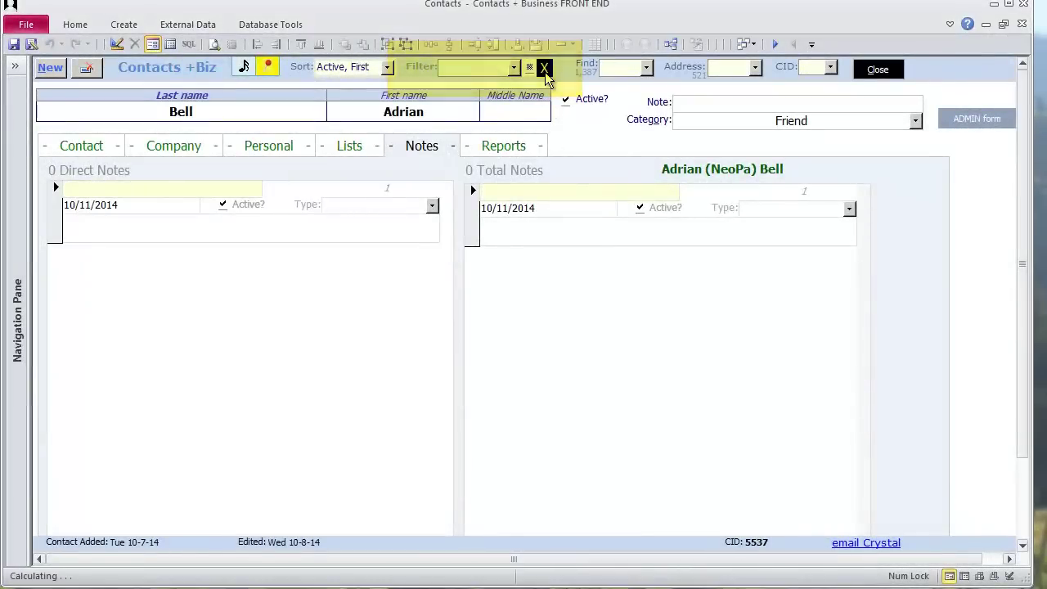
pyautogui.click(647, 68)
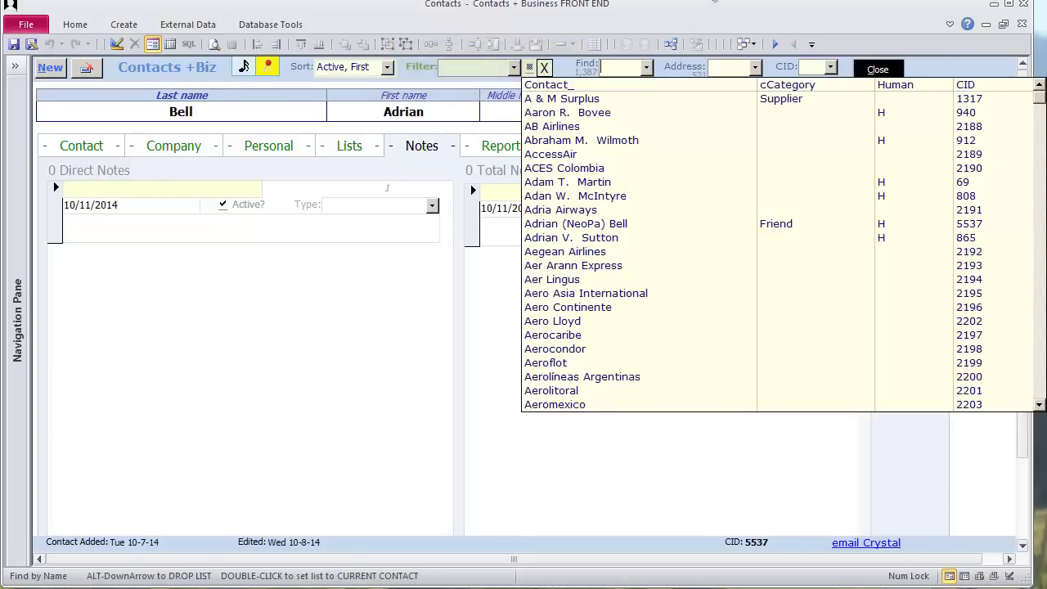
pyautogui.write('brent t')
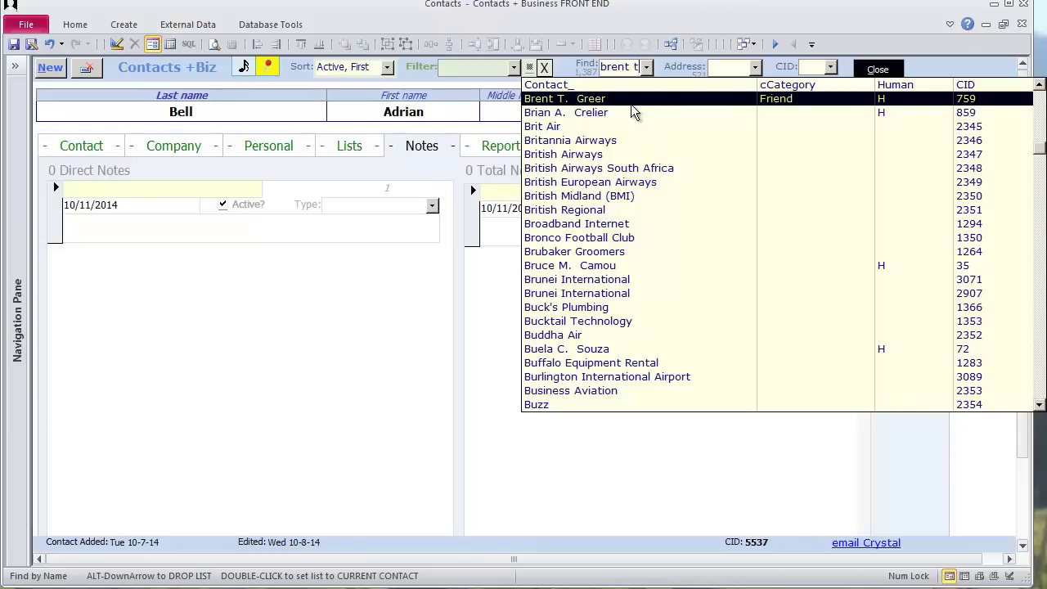
pyautogui.press('Return')
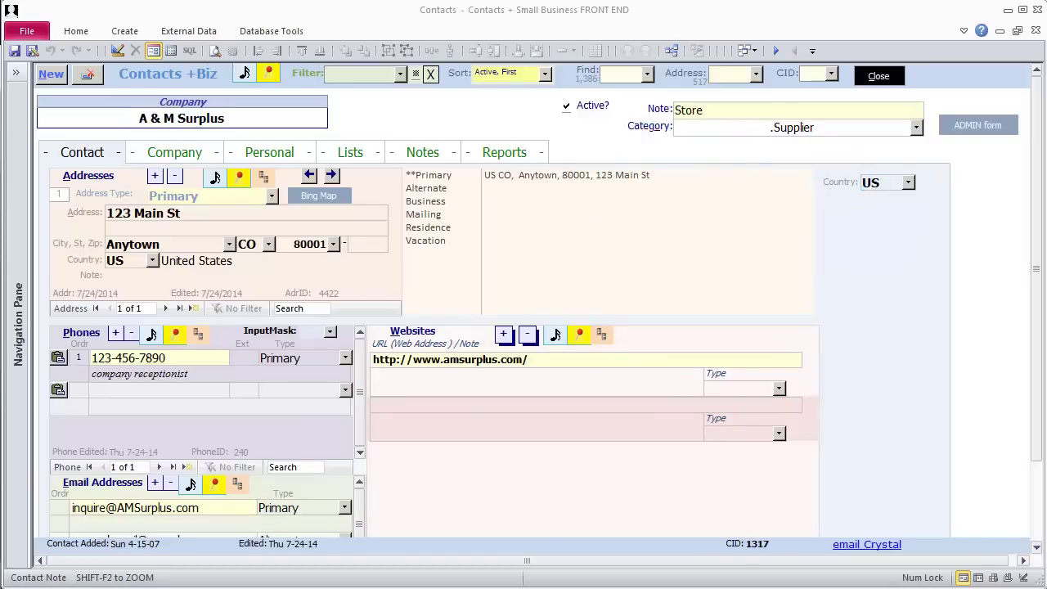
# Add an Alternate address for A & M Surplus with zip 80001 and street line 'Box 123'.
pyautogui.click(436, 190)
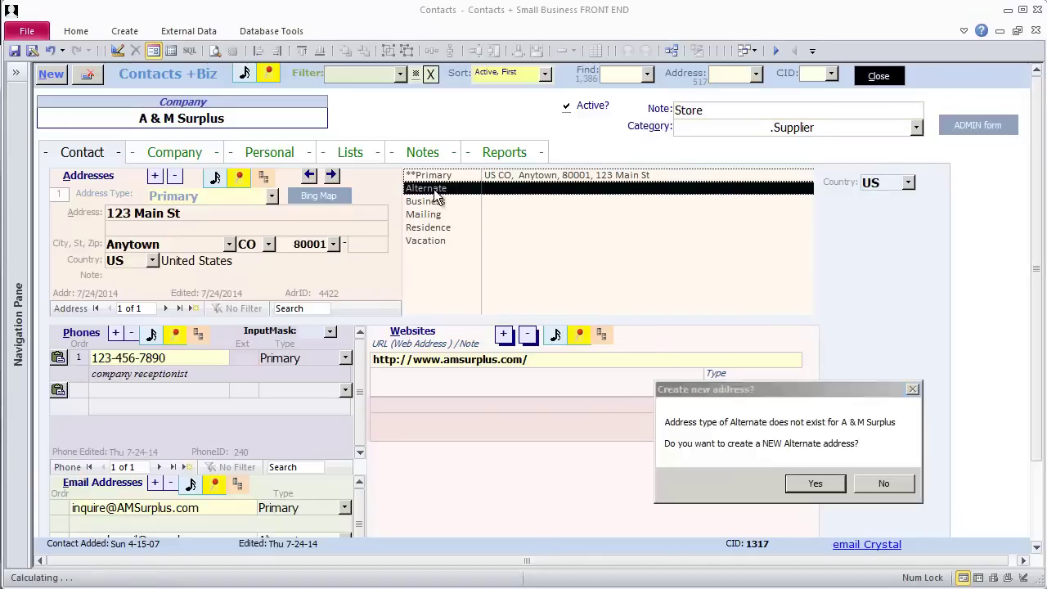
pyautogui.click(822, 487)
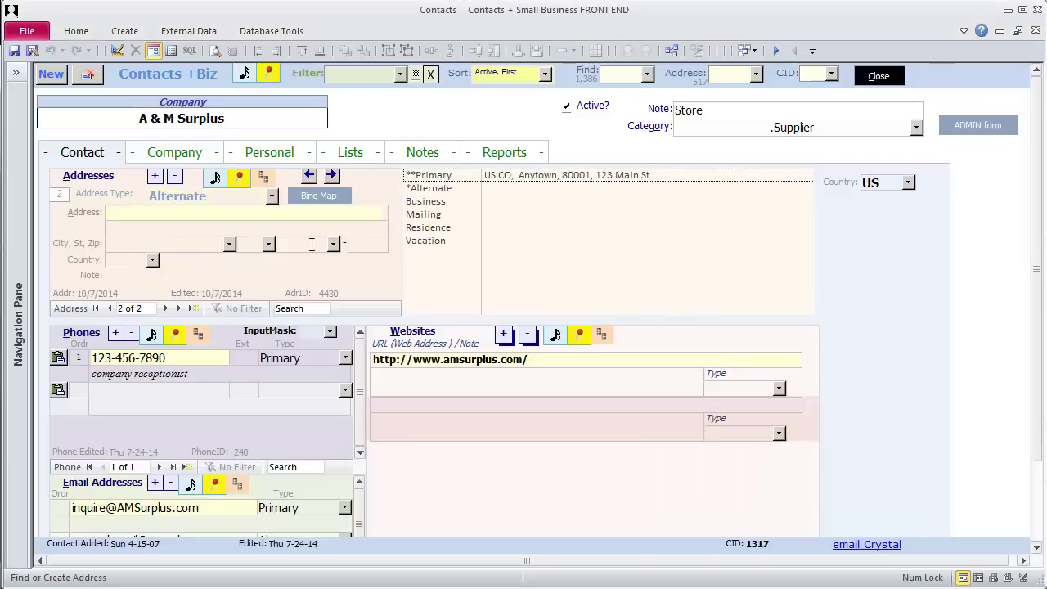
pyautogui.click(311, 244)
pyautogui.write('80001')
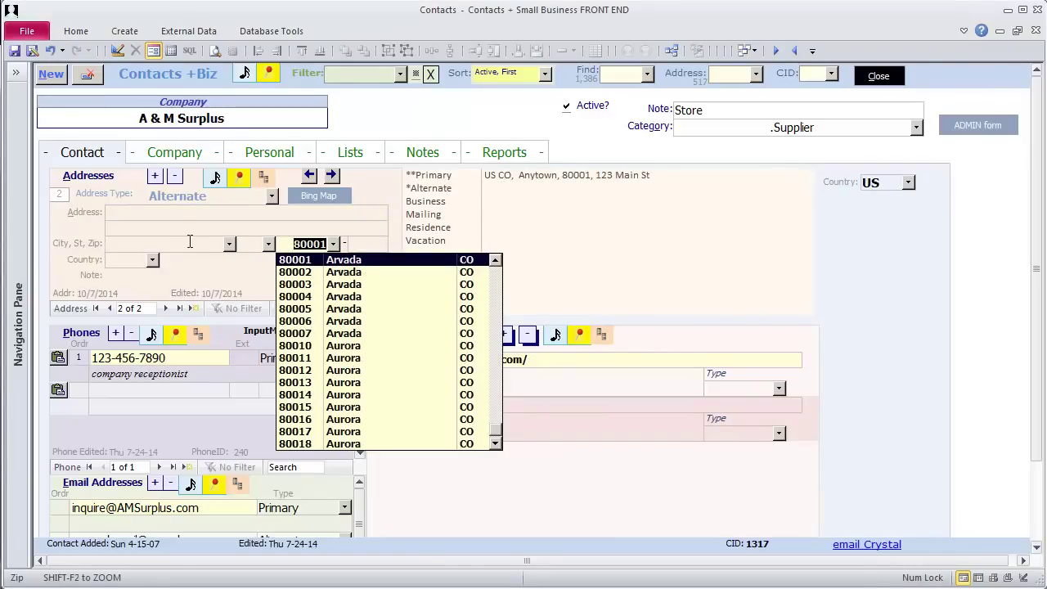
pyautogui.press('Return')
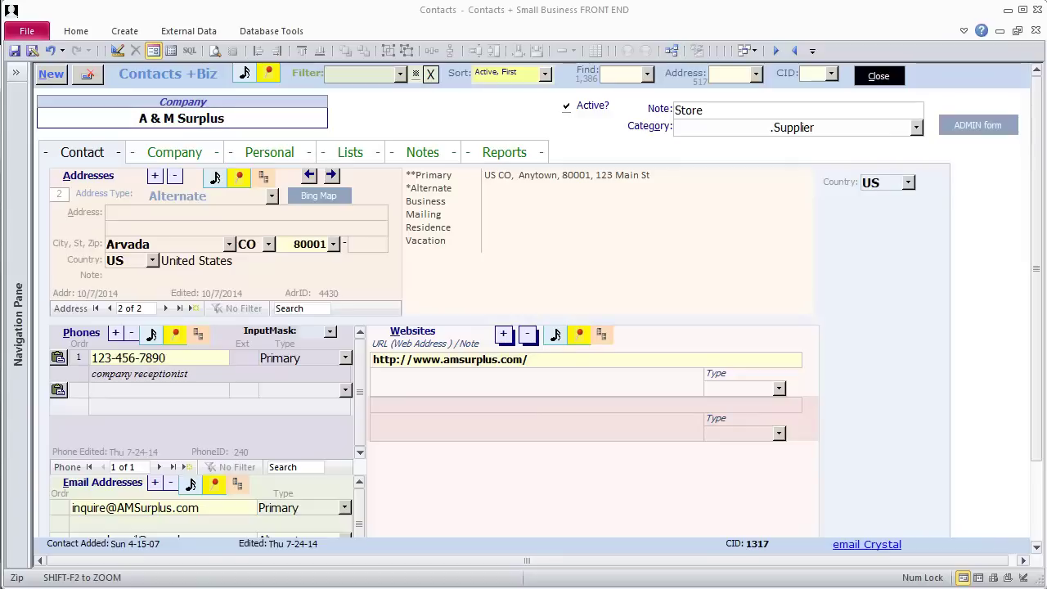
pyautogui.click(144, 212)
pyautogui.write('Box 123')
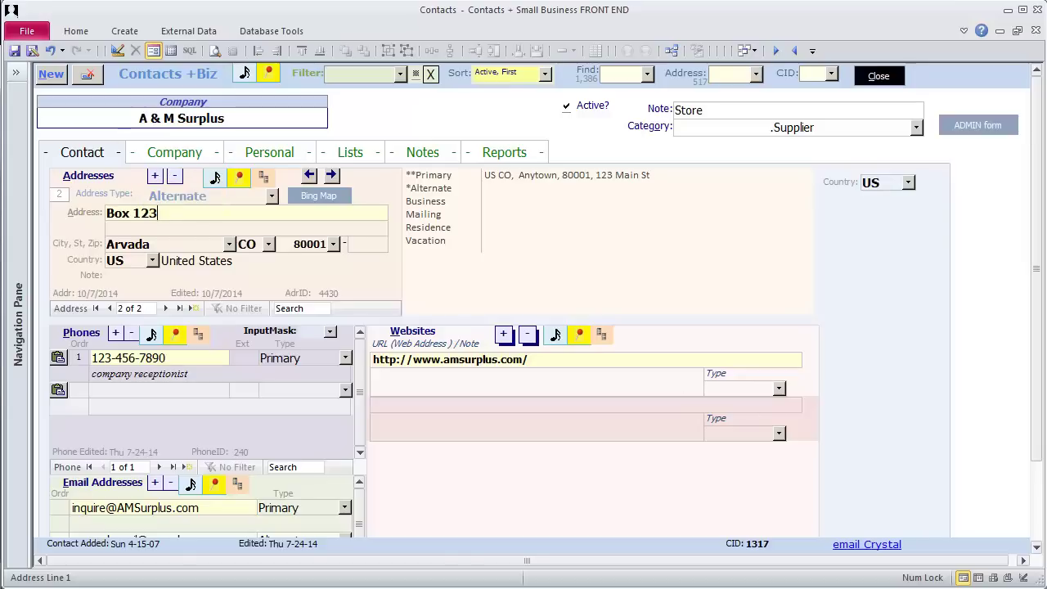
pyautogui.click(137, 391)
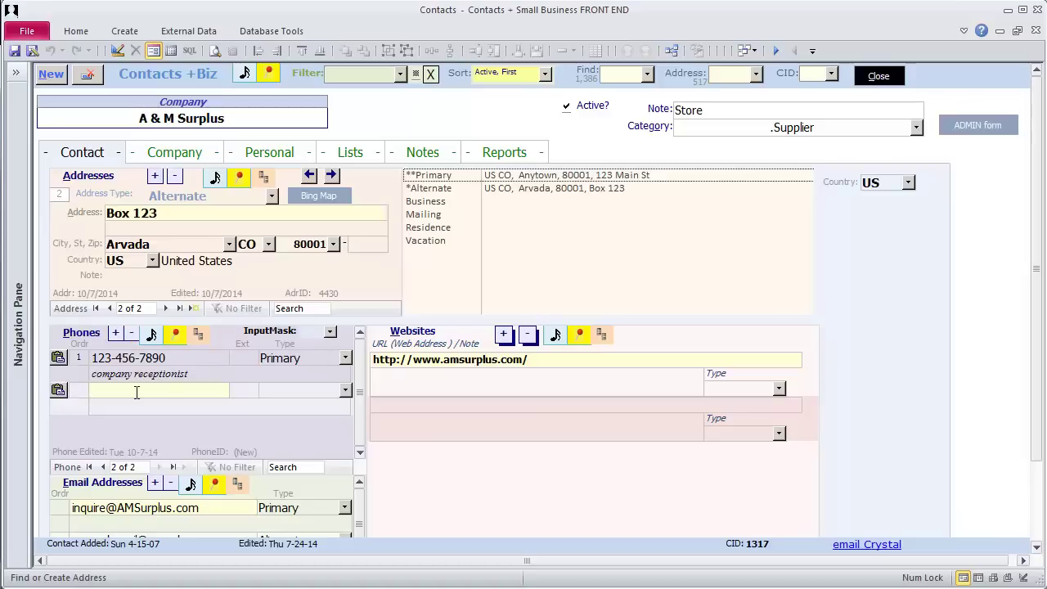
pyautogui.click(136, 392)
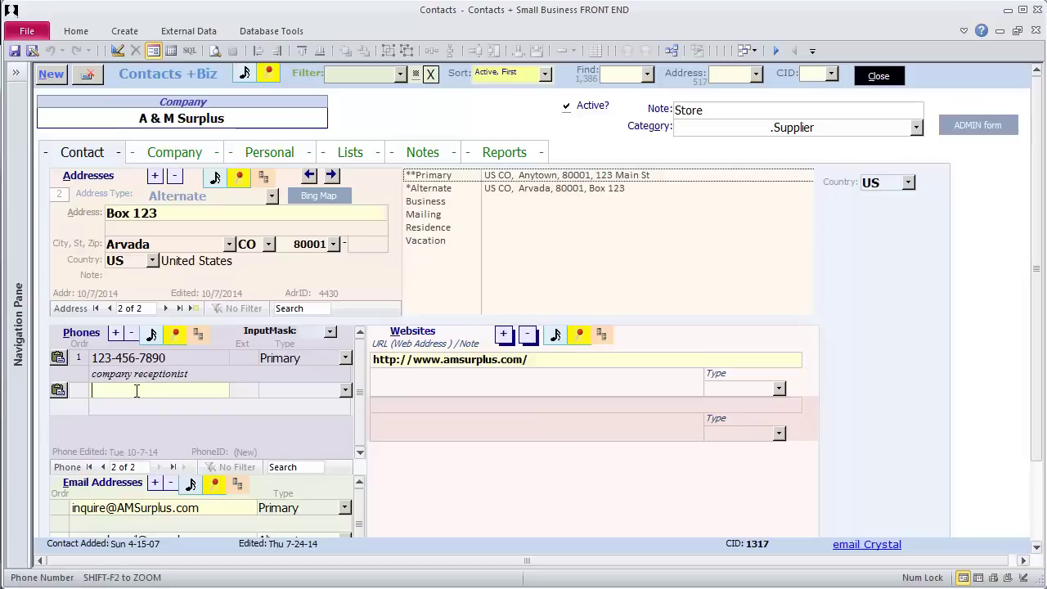
pyautogui.hotkey('ctrl', "'")
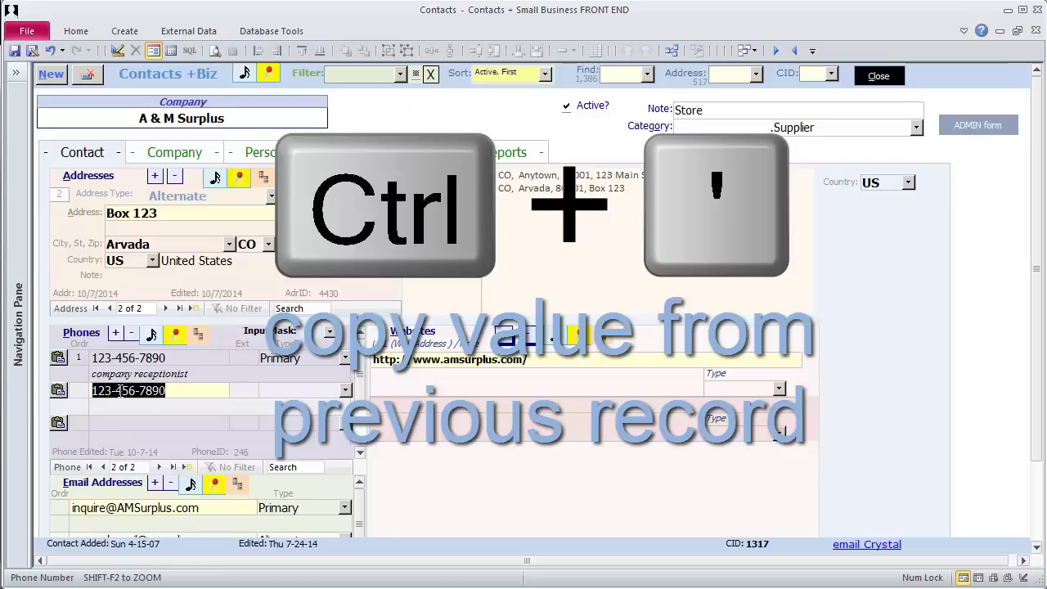
pyautogui.click(178, 390)
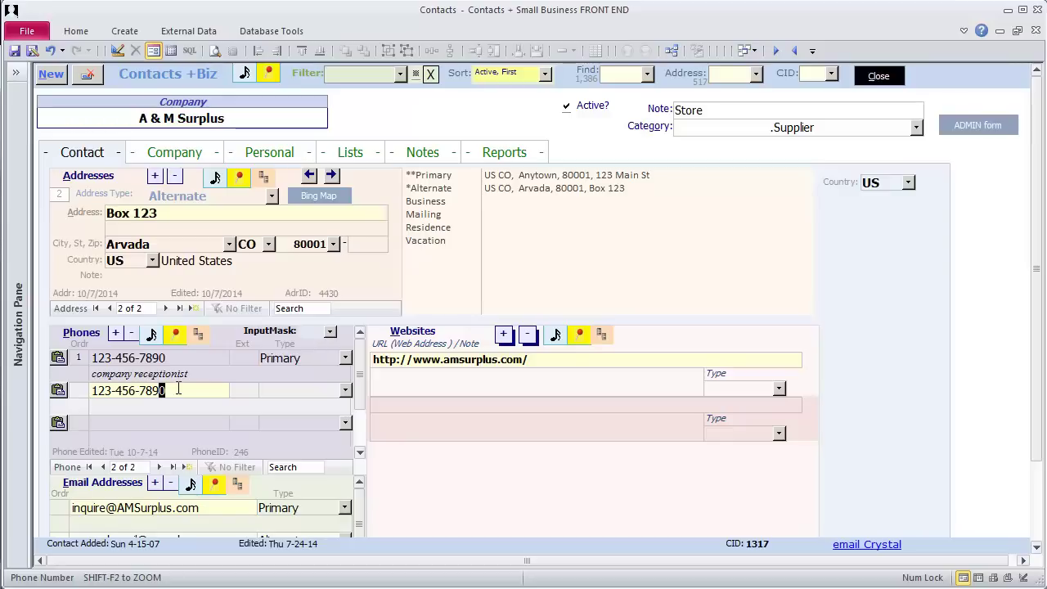
pyautogui.write('1')
pyautogui.click(346, 391)
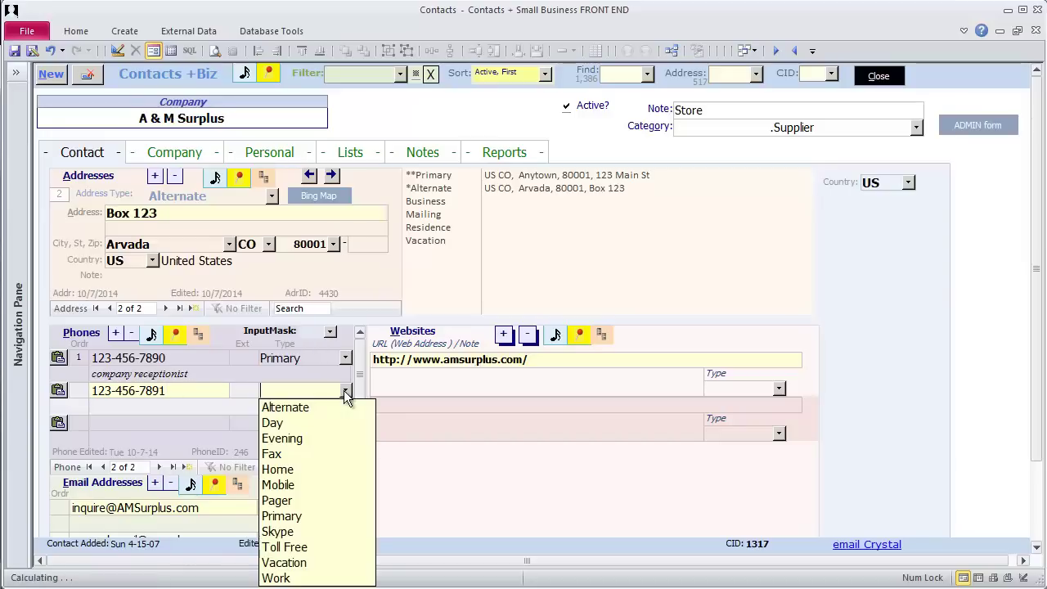
pyautogui.click(311, 451)
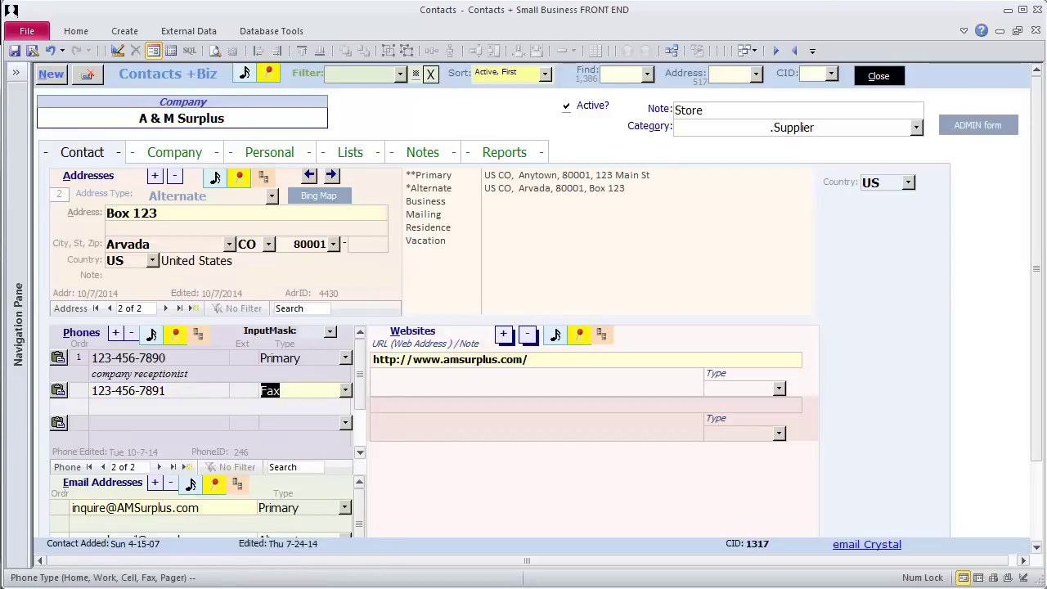
pyautogui.click(1038, 548)
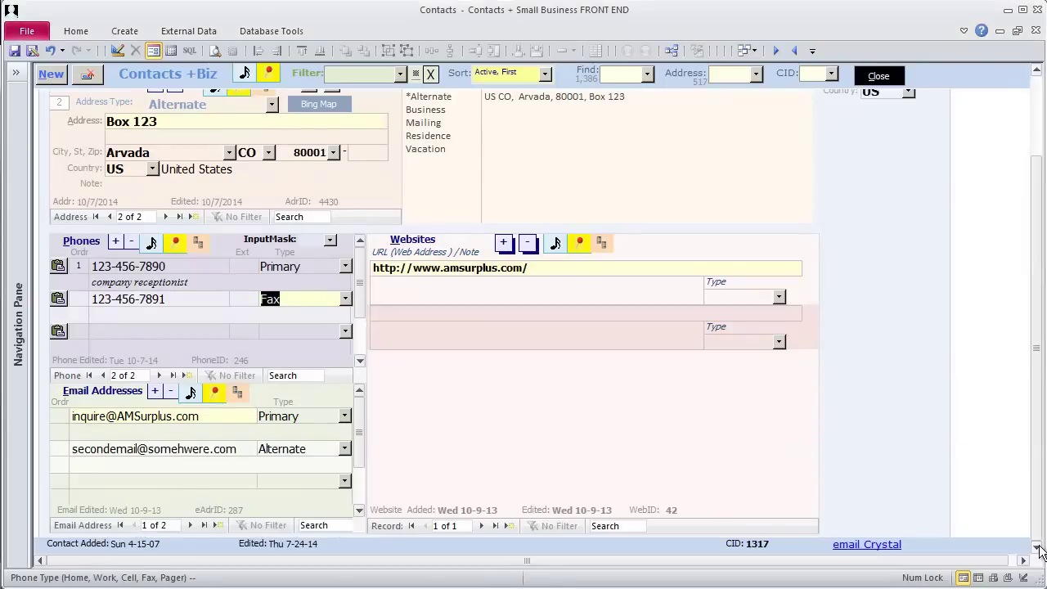
pyautogui.click(158, 415)
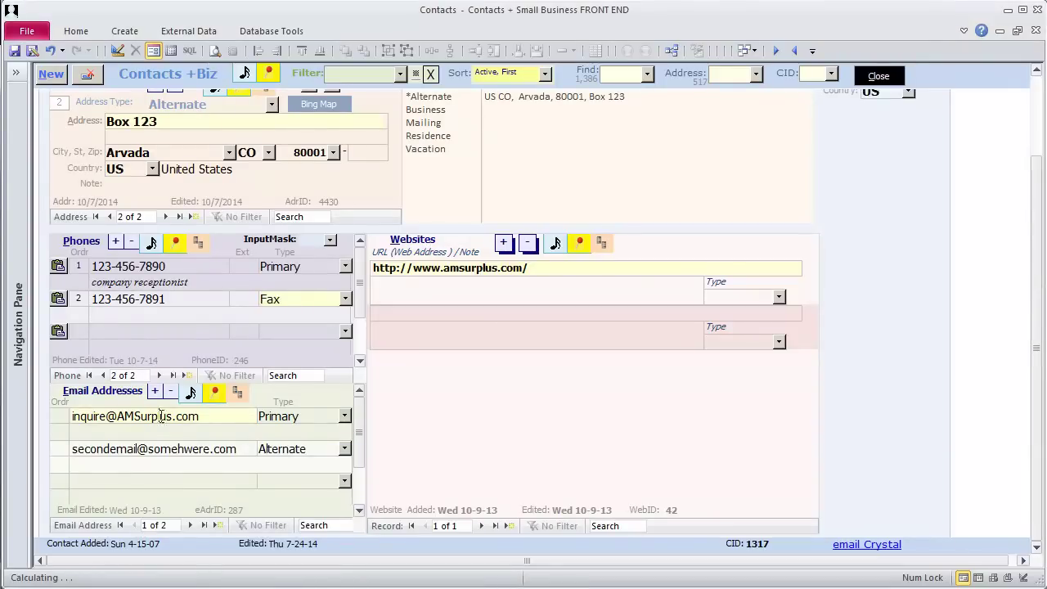
pyautogui.click(227, 418)
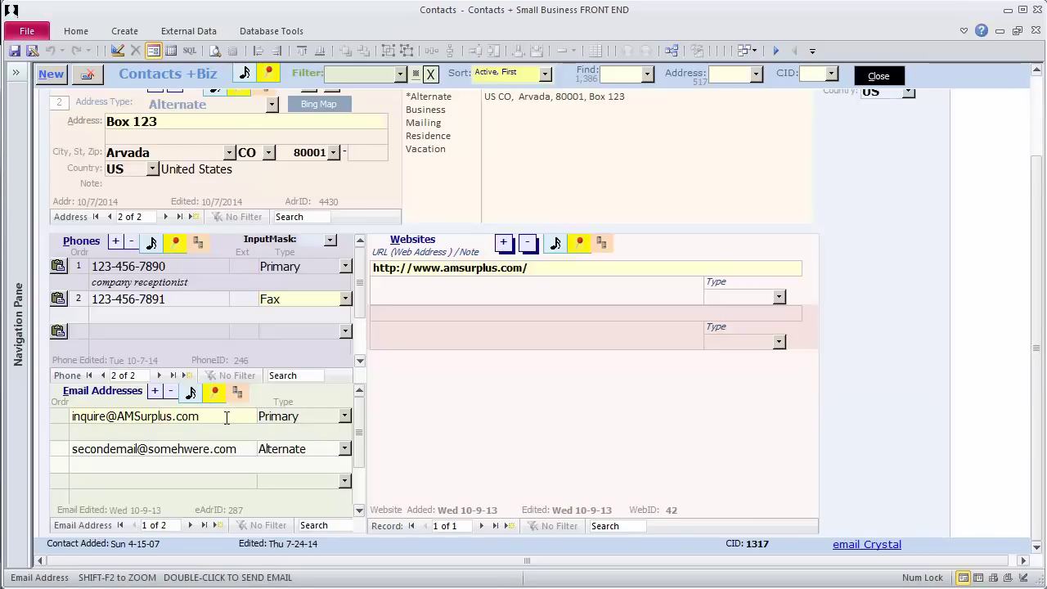
pyautogui.doubleClick(227, 417)
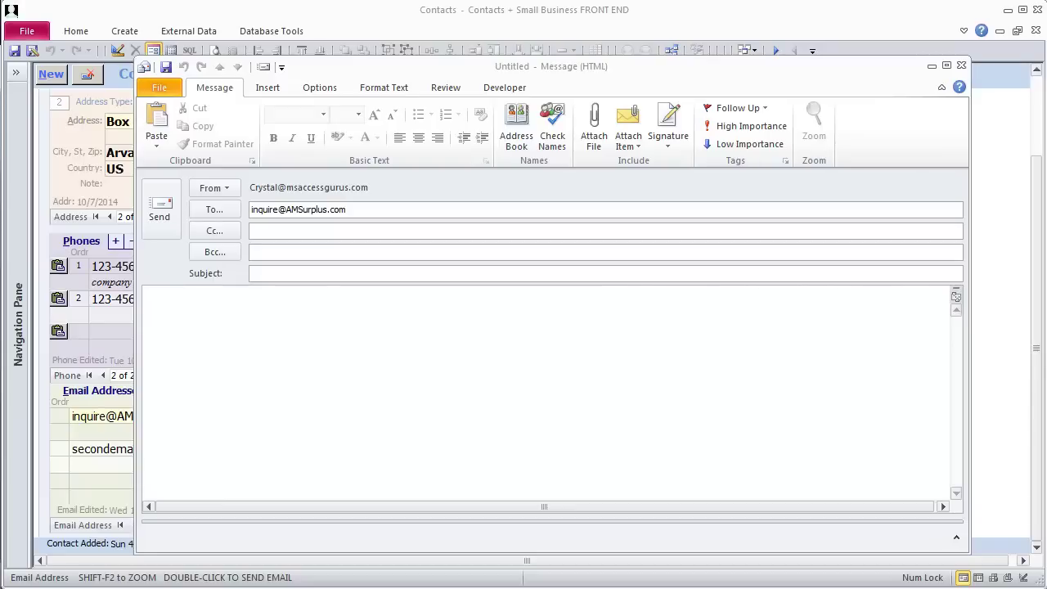
pyautogui.click(962, 65)
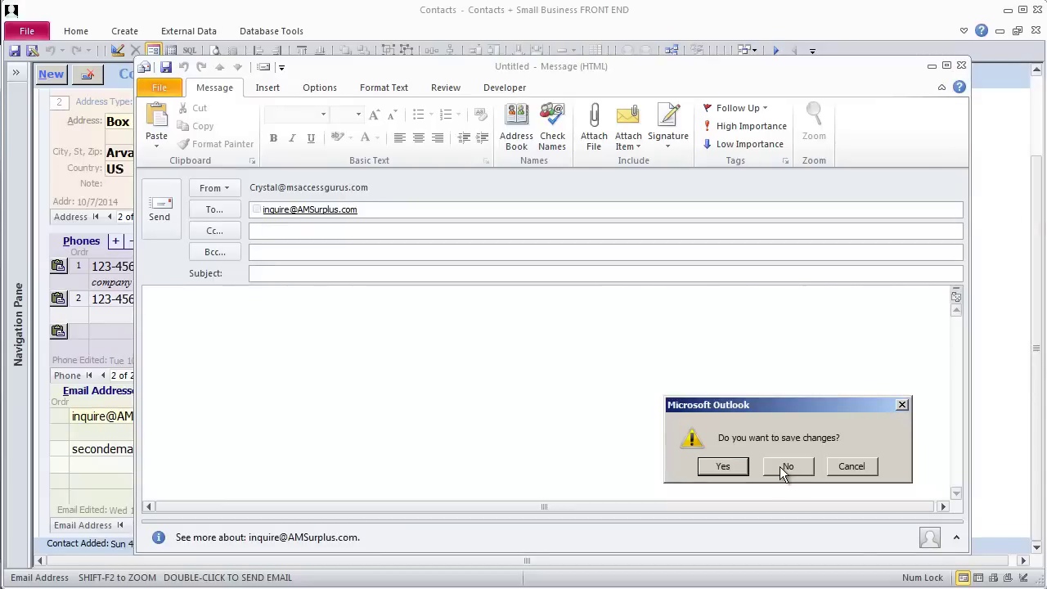
pyautogui.click(785, 468)
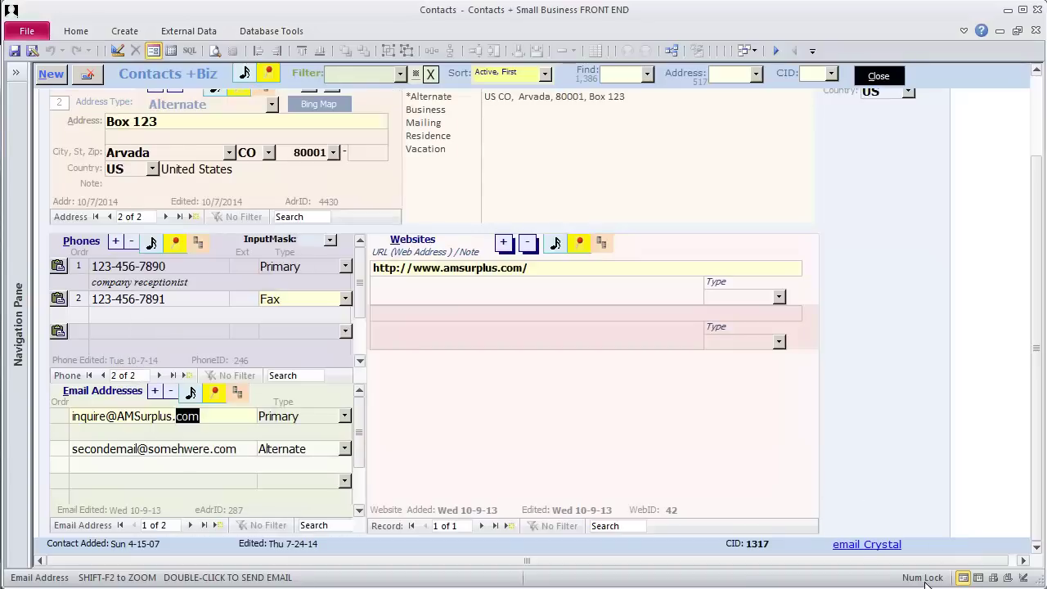
# Open the U.S. Embassy, London website in Firefox from its contact record, then close the browser.
pyautogui.click(538, 269)
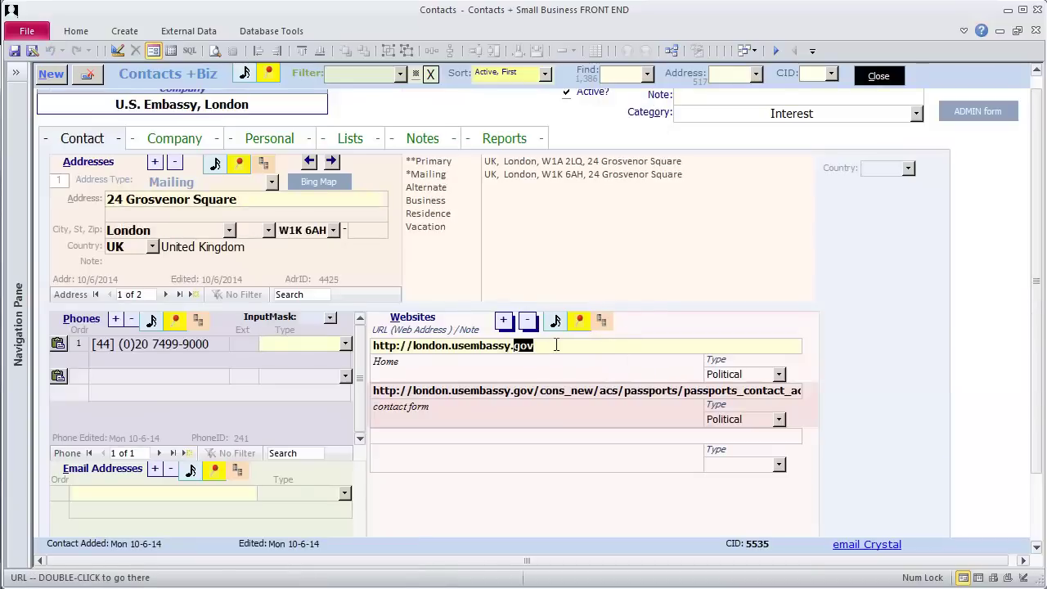
pyautogui.doubleClick(556, 345)
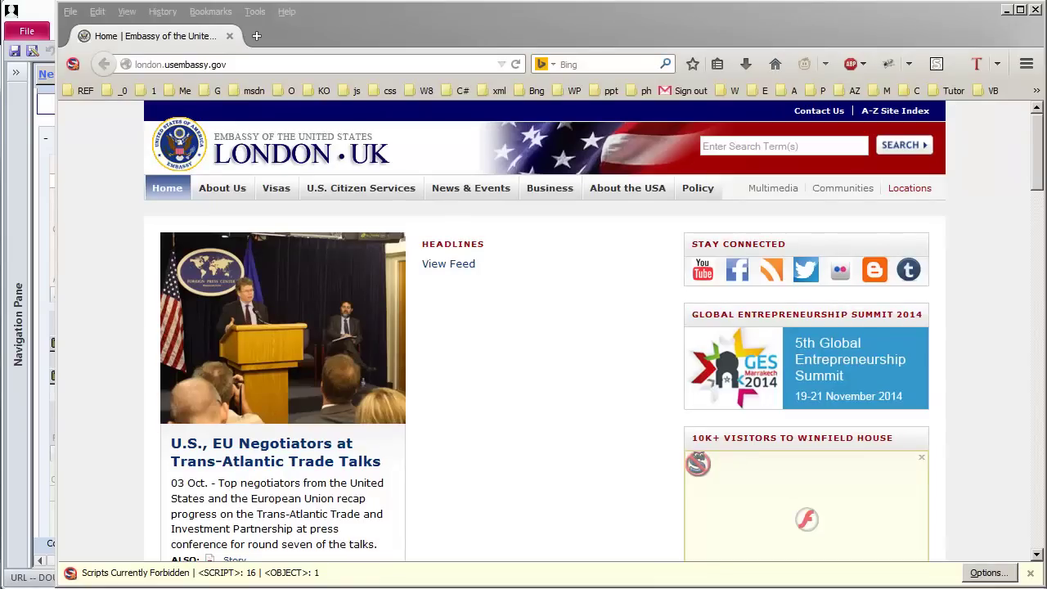
pyautogui.click(1034, 10)
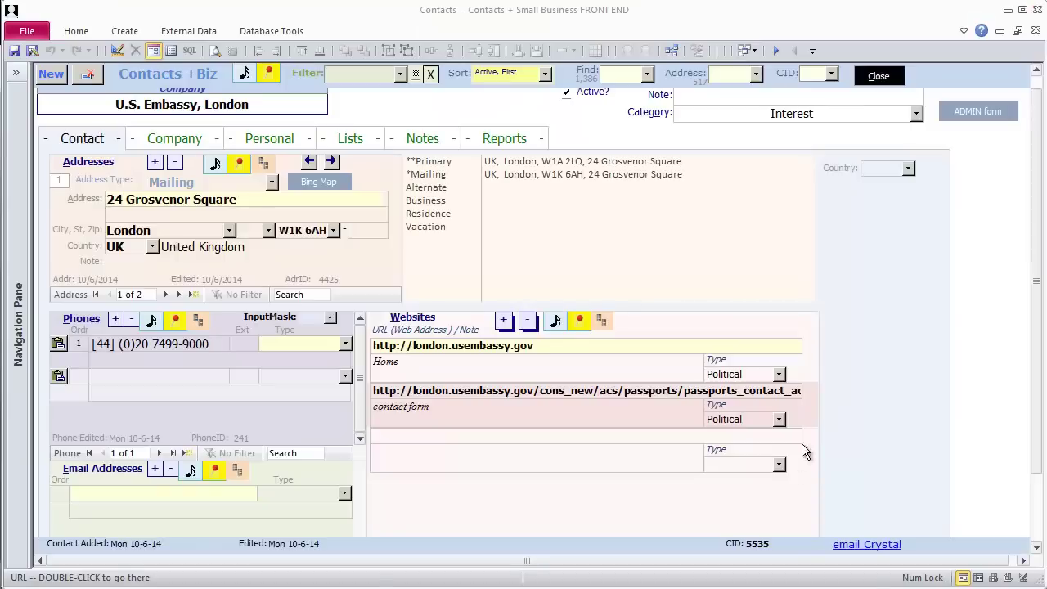
pyautogui.click(645, 76)
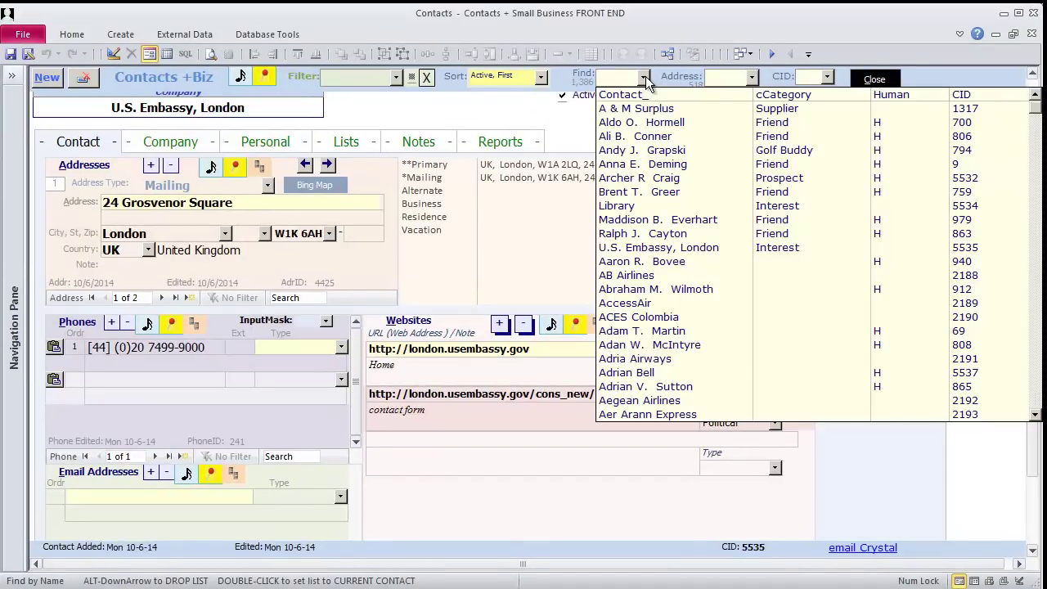
# Load the London contact, map its address in Bing, and open its Database Analyser website.
pyautogui.write('ad')
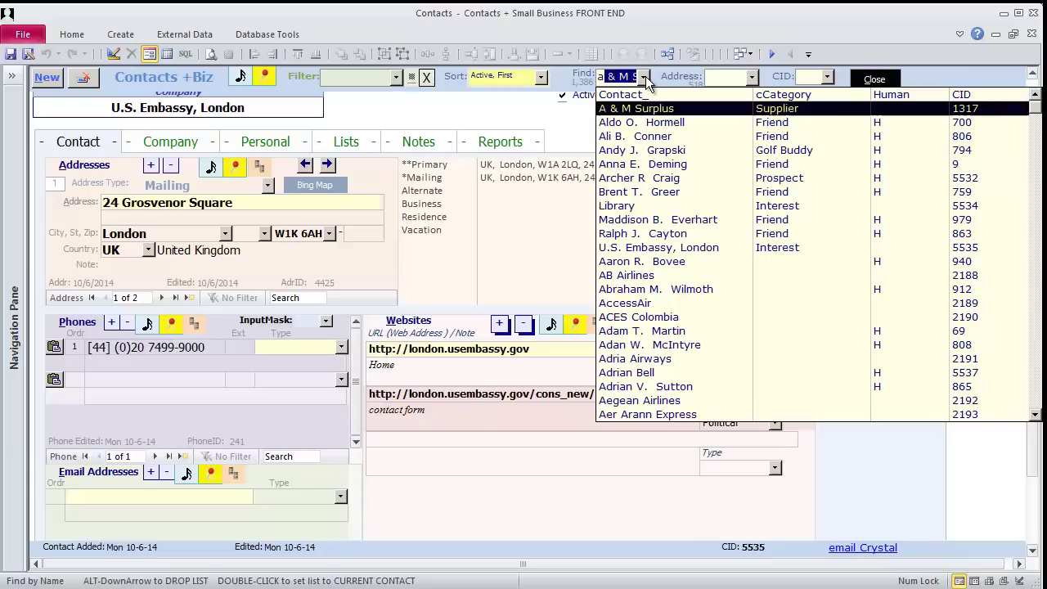
pyautogui.write('ria Ai')
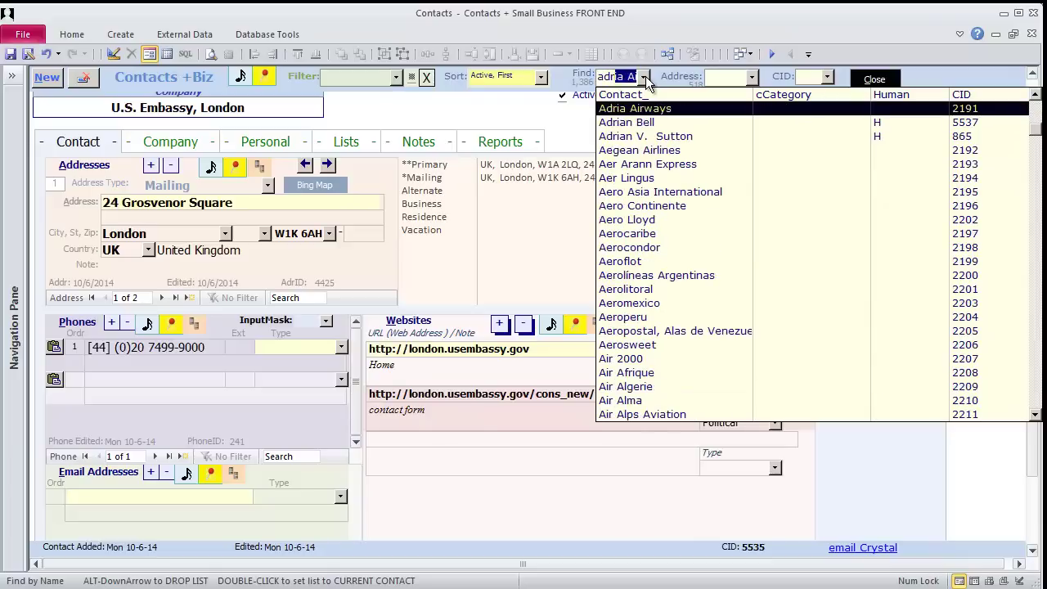
pyautogui.click(639, 123)
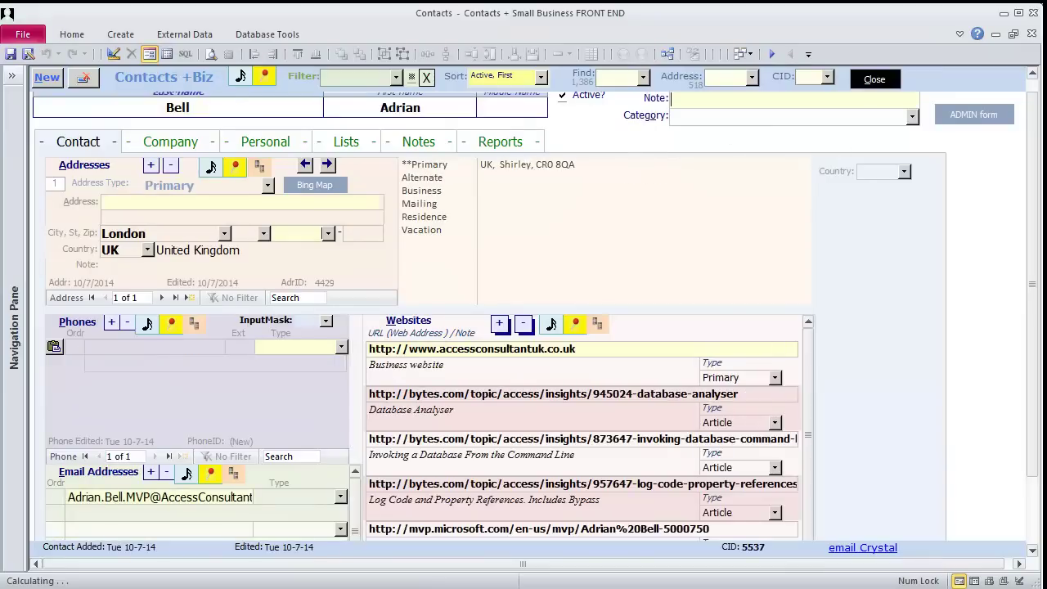
pyautogui.click(327, 203)
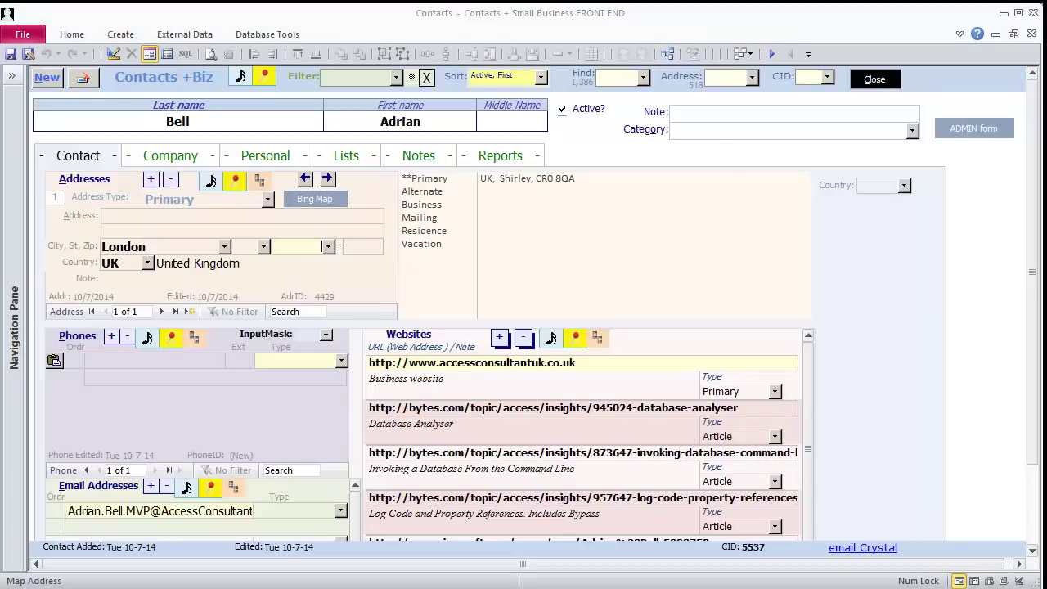
pyautogui.scroll(-3, 524, 327)
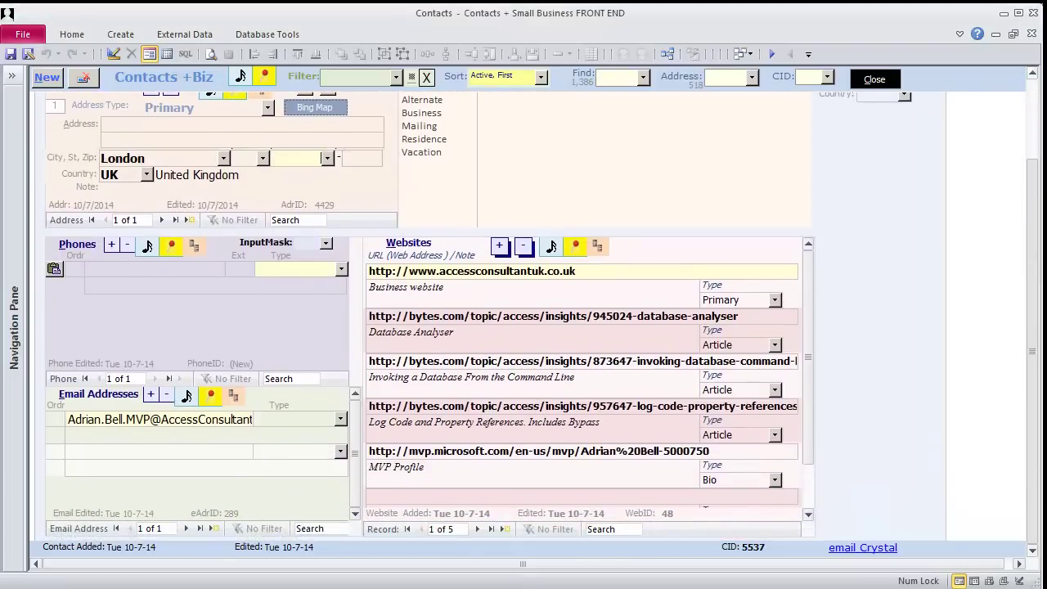
pyautogui.doubleClick(530, 318)
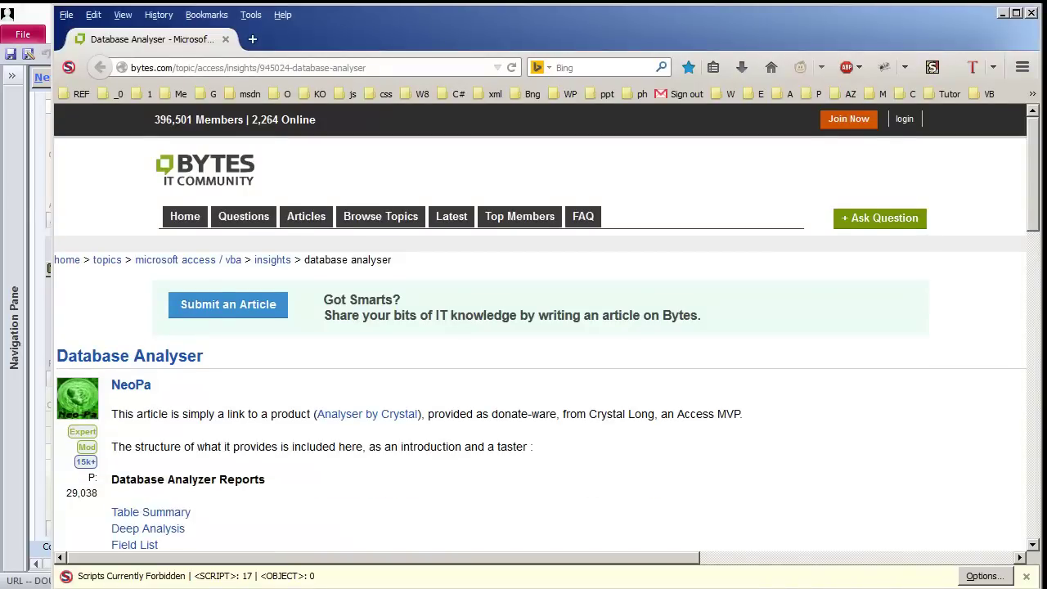
pyautogui.hotkey('alt', 'Tab')
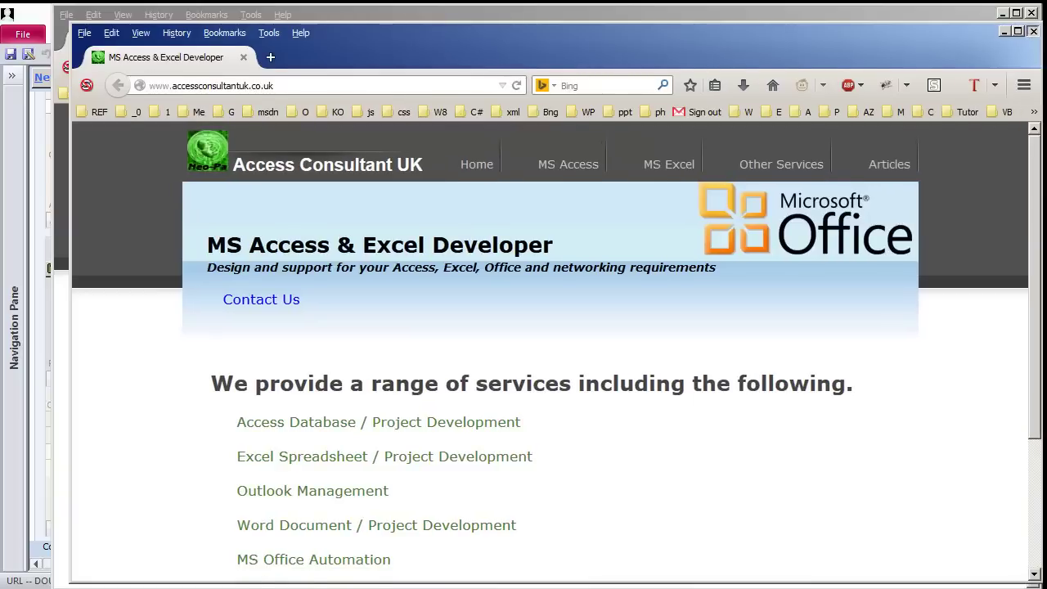
pyautogui.hotkey('alt', 'F4')
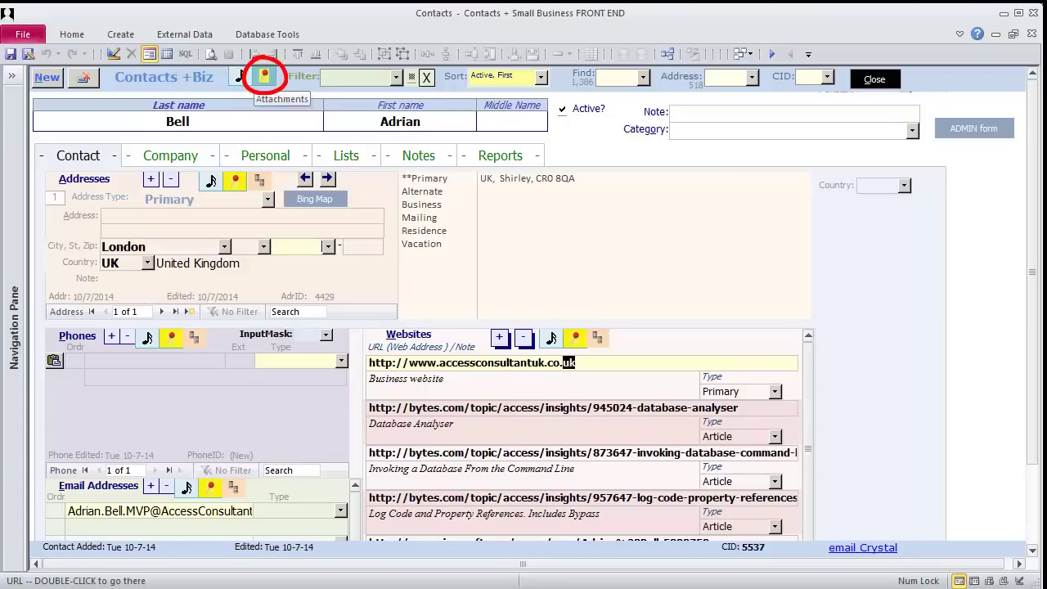
# Try opening the Ade_Marvelous.jpg attachment, which fails with run-time error 2220.
pyautogui.click(264, 77)
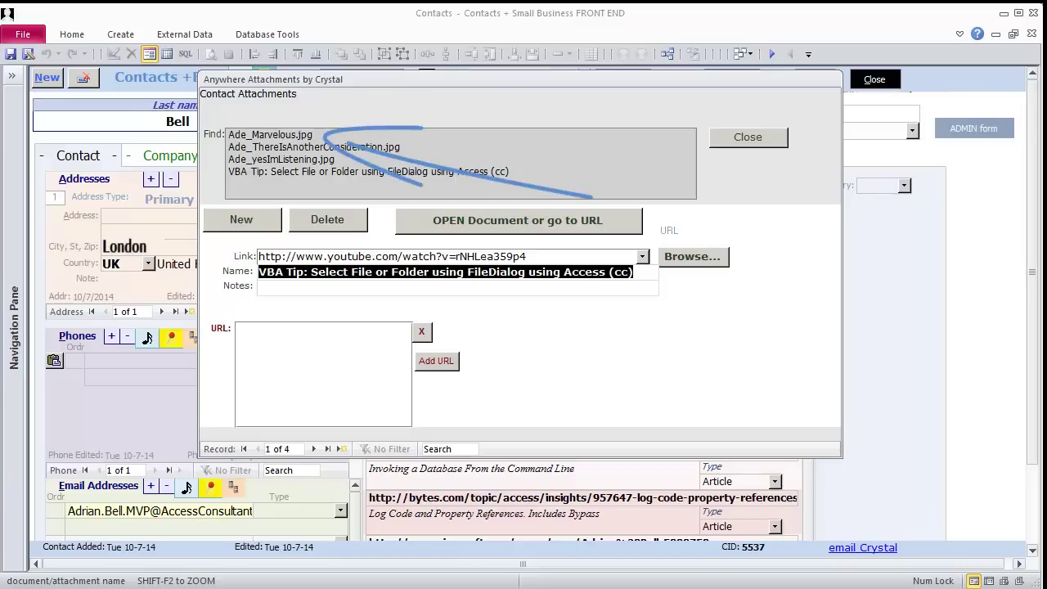
pyautogui.doubleClick(384, 130)
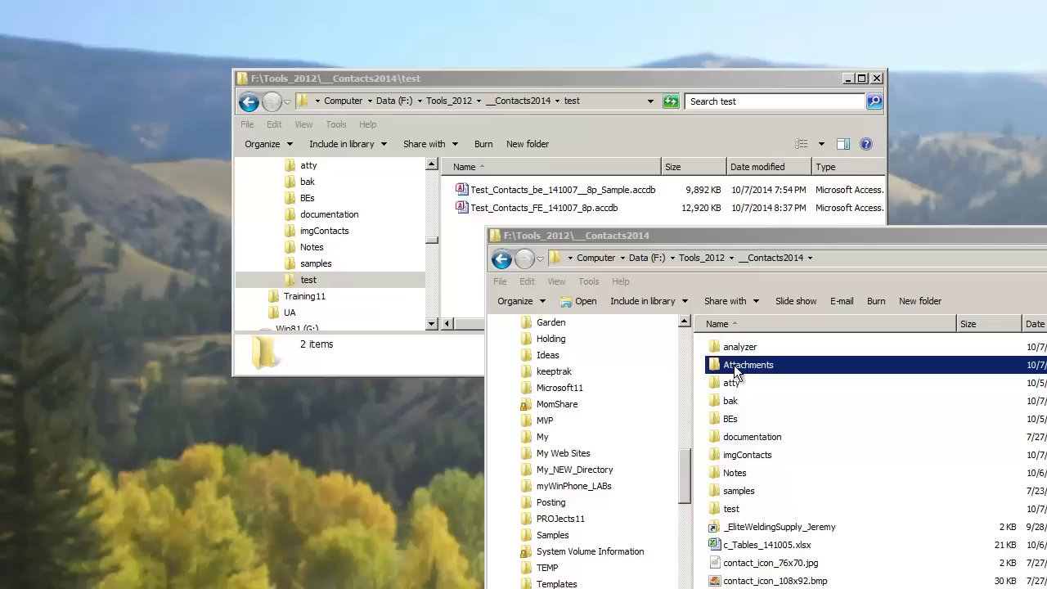
# Paste the Attachments folder into the test folder and reopen Test_Contacts_FE_141007_8p.accdb.
pyautogui.click(458, 241)
pyautogui.hotkey('ctrl', 'v')
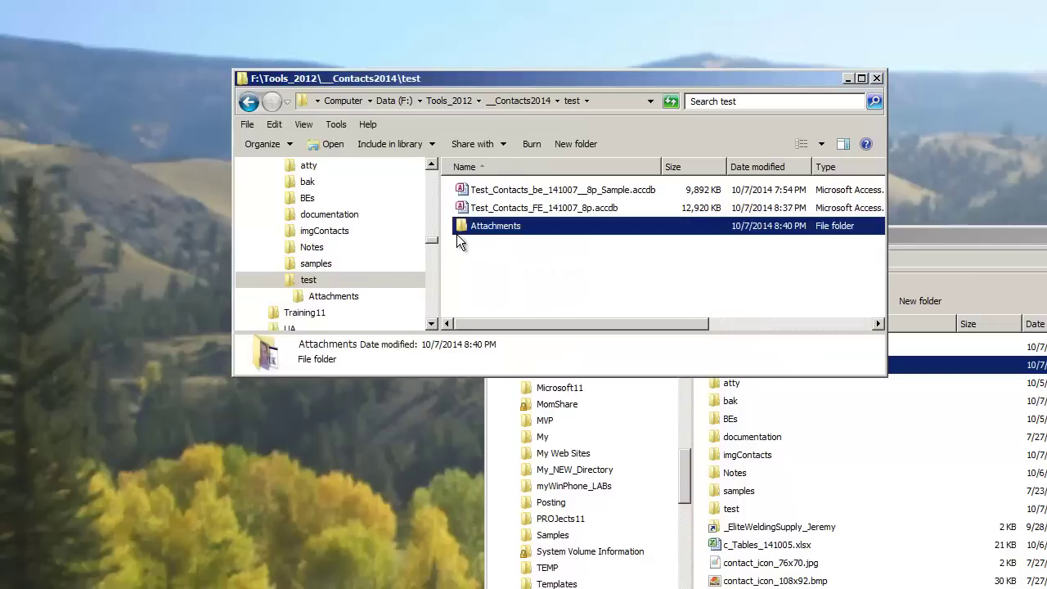
pyautogui.doubleClick(508, 209)
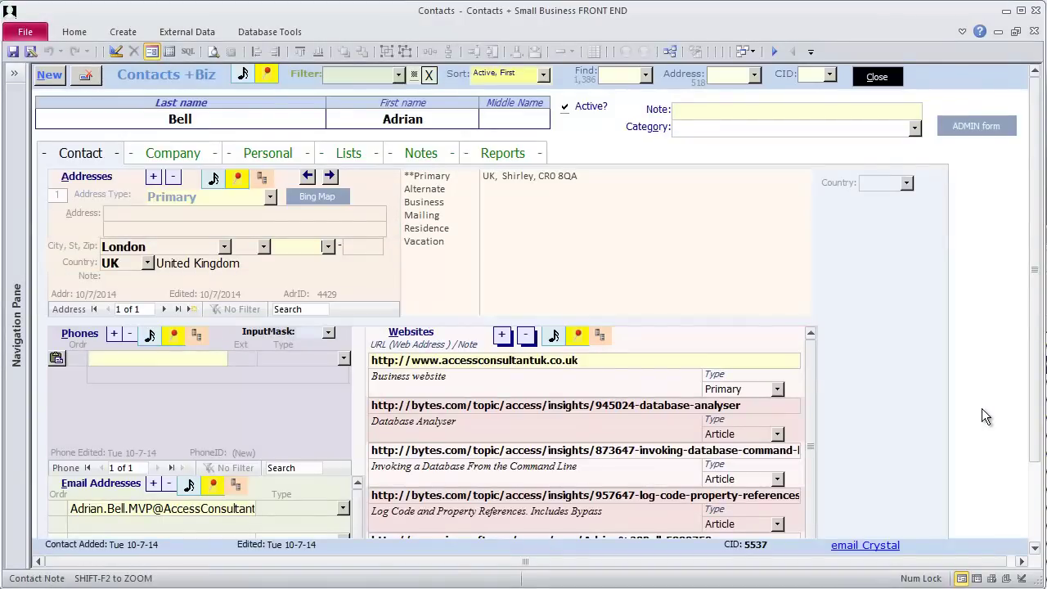
# Preview the Ade_Marvelous, Ade_ThereIsAnotherConsideration and Ade_yesImListening.jpg attachments.
pyautogui.click(267, 75)
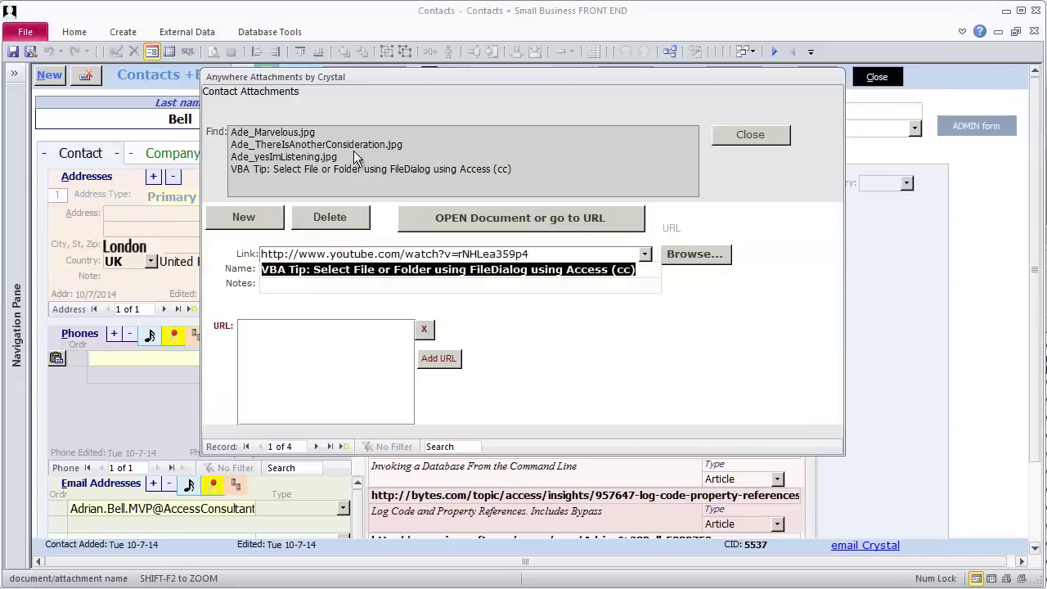
pyautogui.click(306, 133)
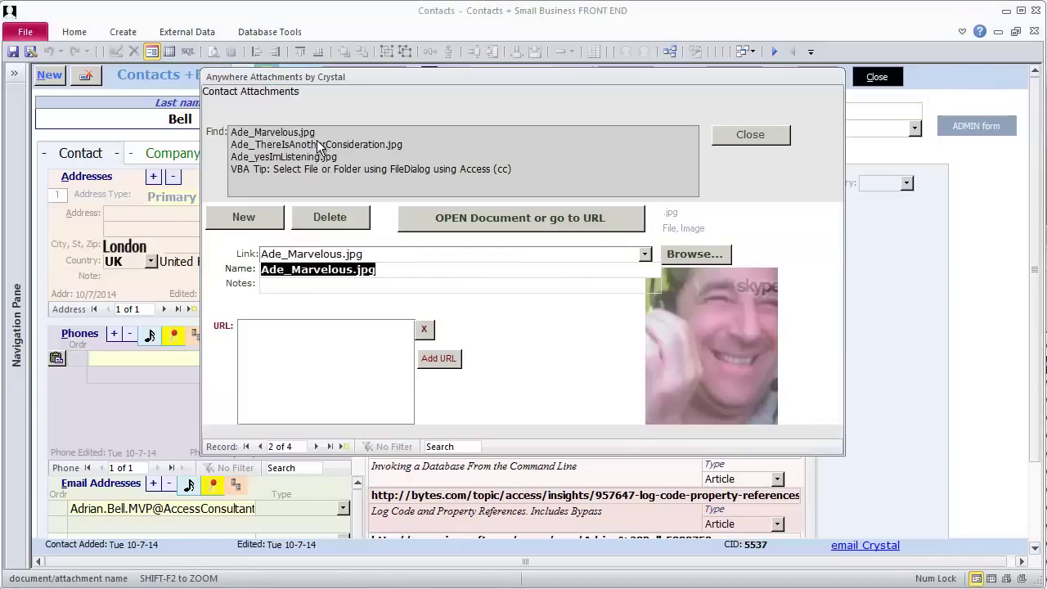
pyautogui.click(321, 147)
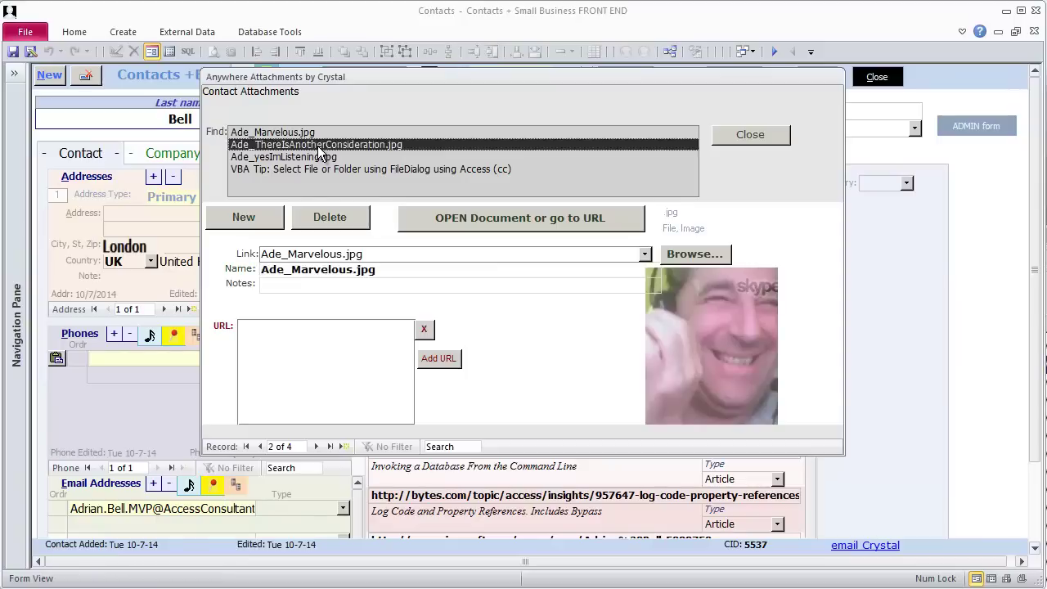
pyautogui.click(320, 158)
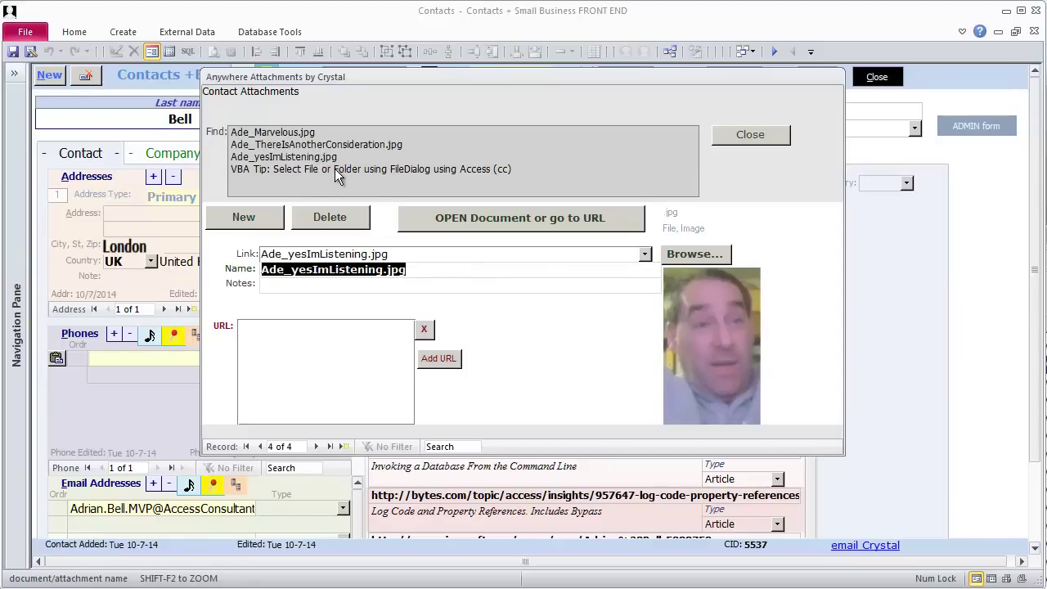
# Open the VBA Tip video link attachment in the browser.
pyautogui.click(334, 168)
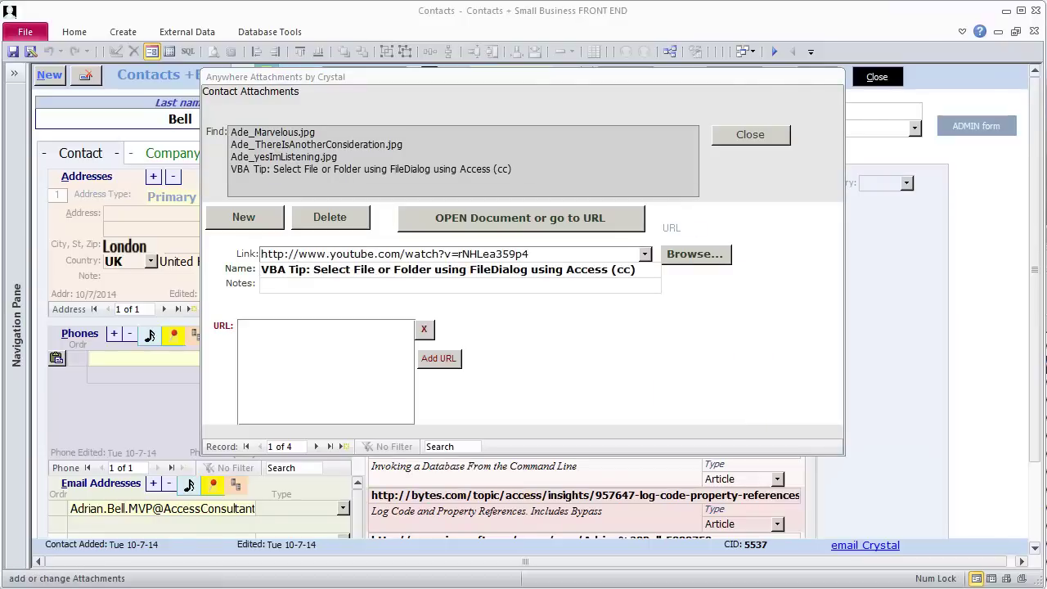
pyautogui.moveTo(459, 75); pyautogui.dragTo(437, 79)
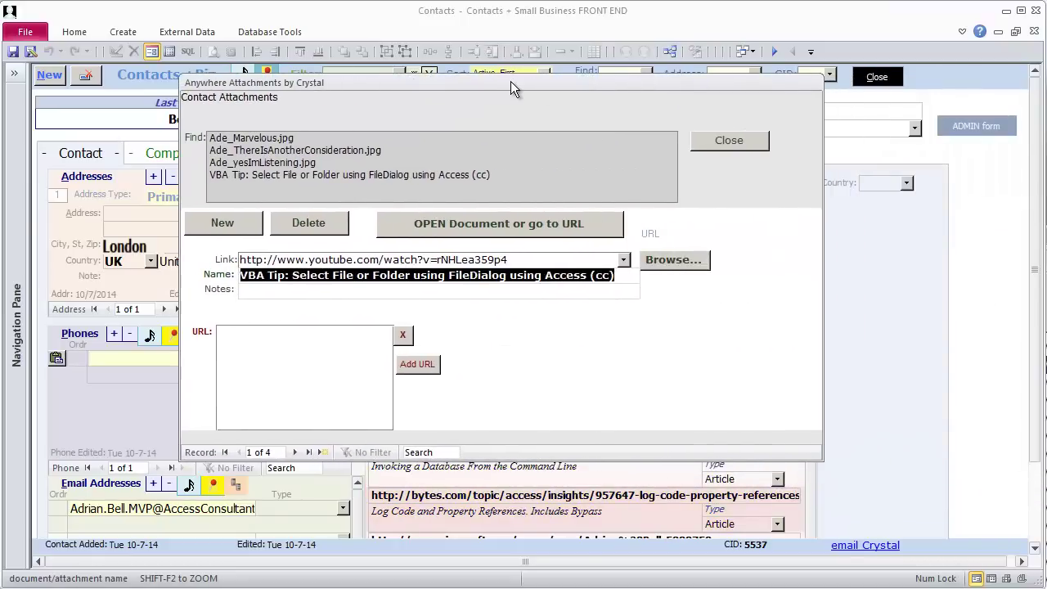
pyautogui.click(527, 229)
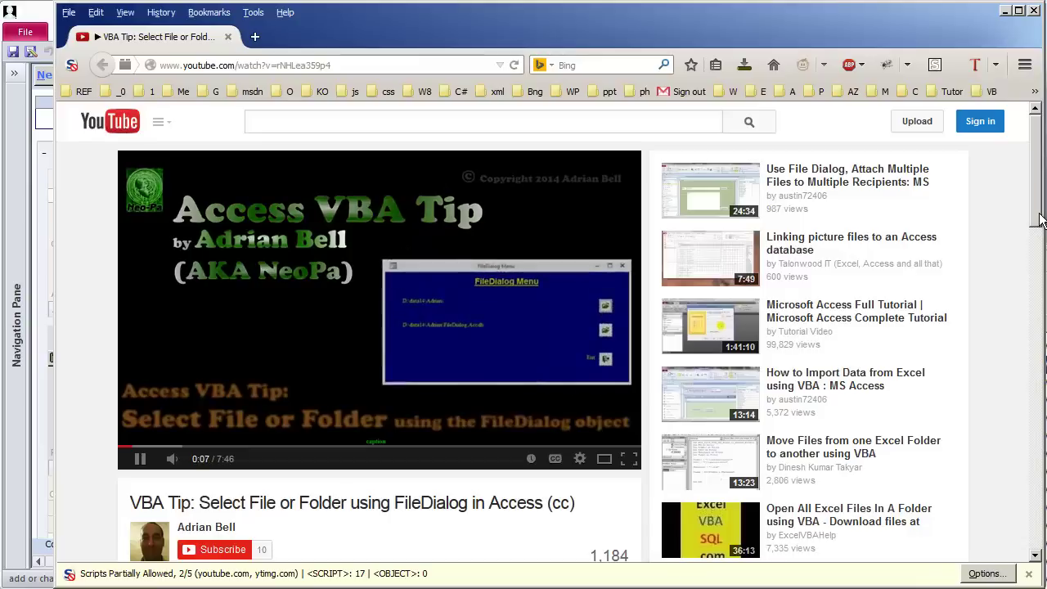
# Go to the VBA Tip video author's channel and play the Access Open Bypass (cc) video.
pyautogui.moveTo(1039, 219); pyautogui.dragTo(1041, 231)
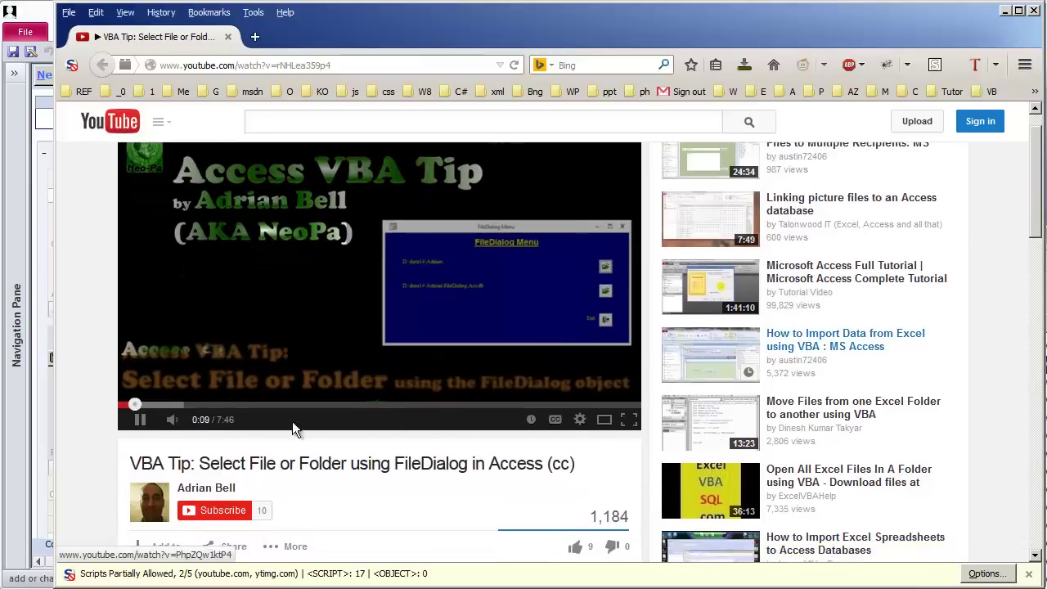
pyautogui.moveTo(201, 423)
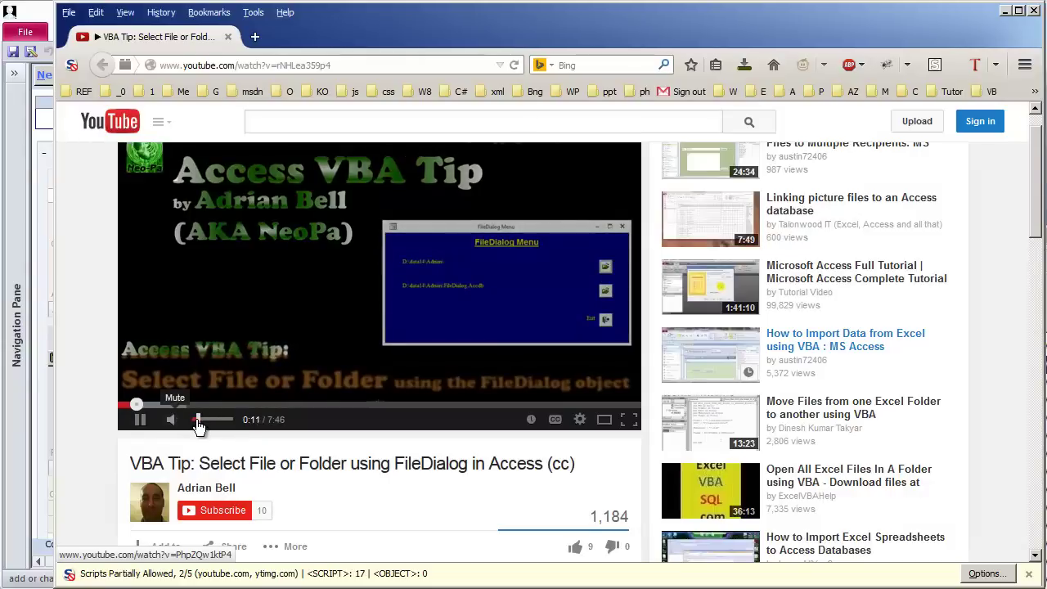
pyautogui.click(225, 491)
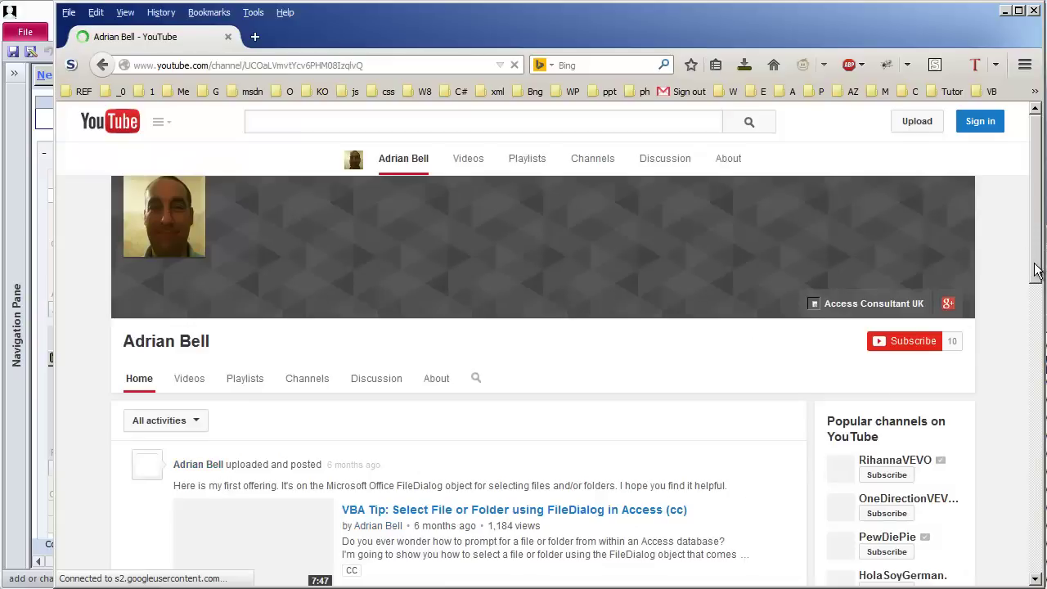
pyautogui.scroll(-5, 476, 424)
pyautogui.click(428, 403)
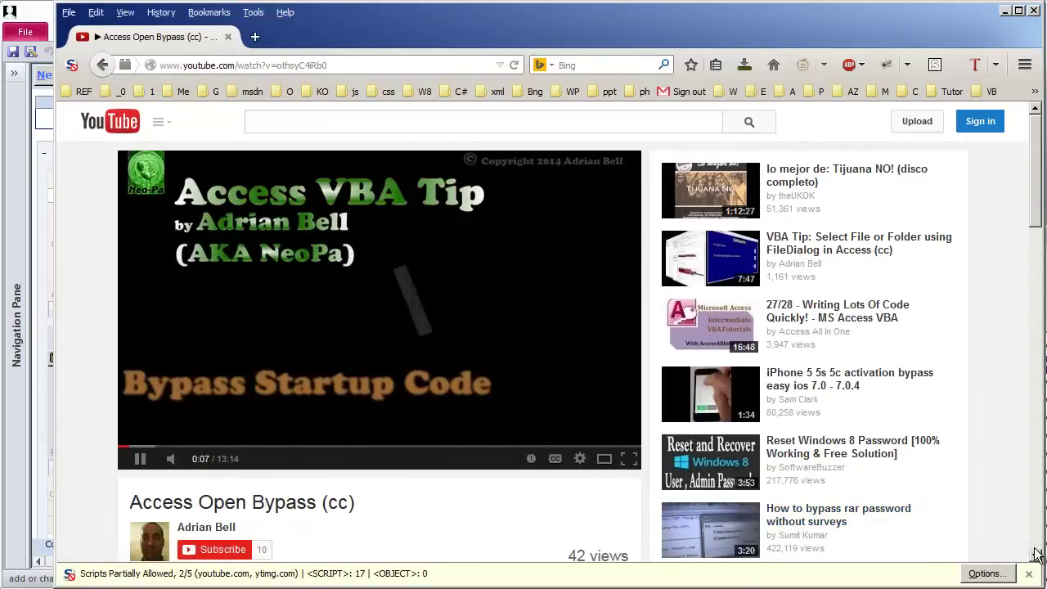
pyautogui.hotkey('alt', 'Tab')
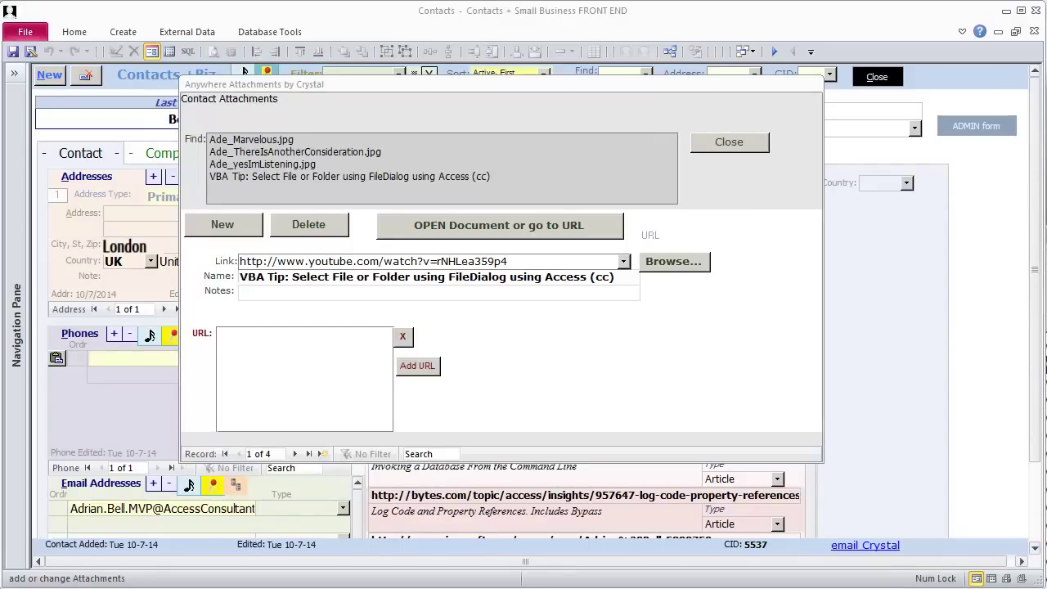
# Attach mod_Bypass_NeoPa.bas as the contact's fifth file attachment, then close the attachments window.
pyautogui.click(209, 231)
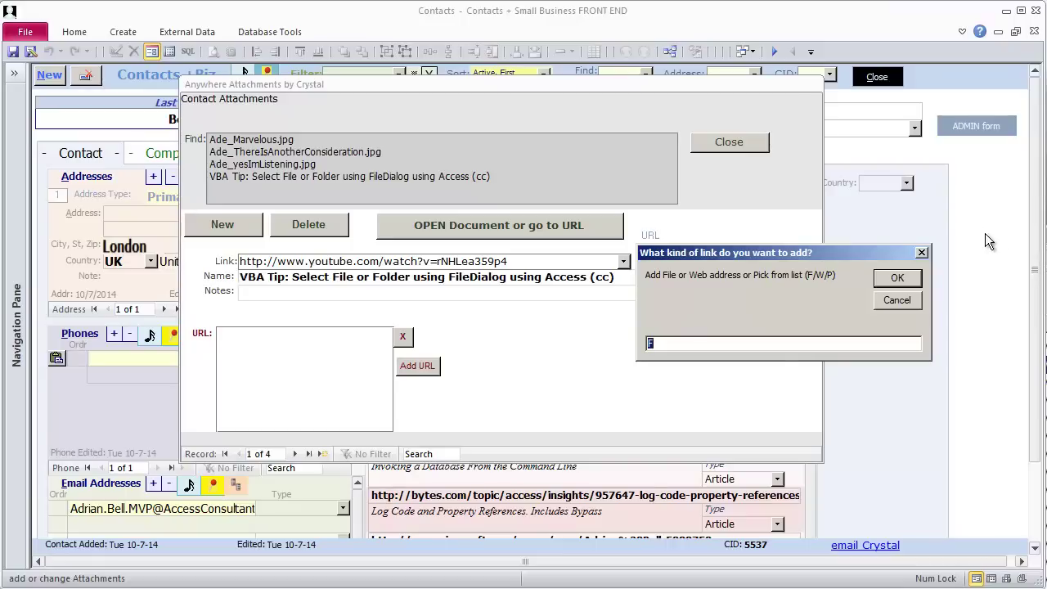
pyautogui.click(897, 280)
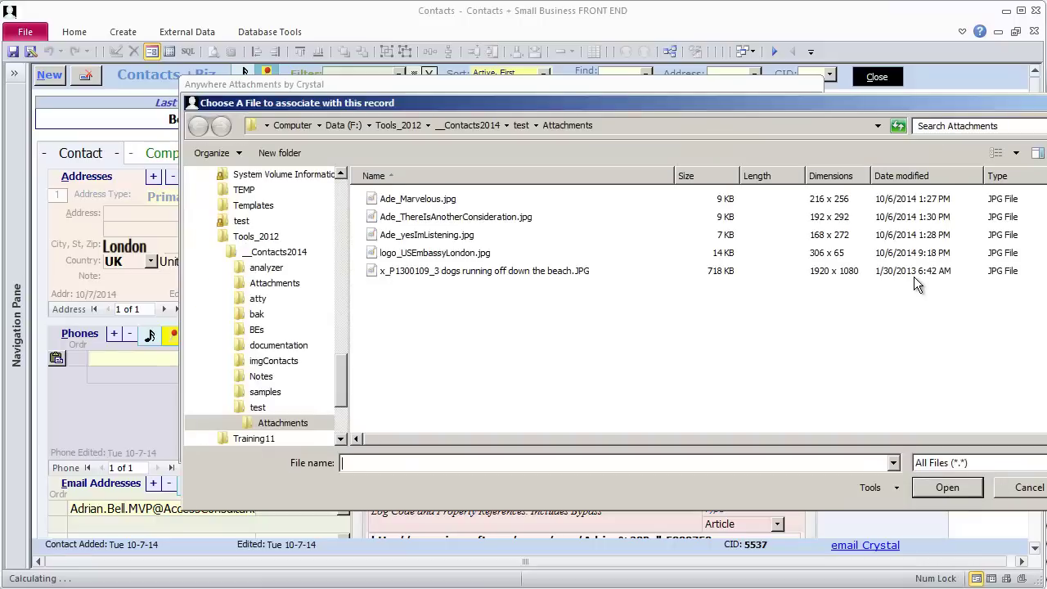
pyautogui.write('mod_Bypass_NeoPa.bas')
pyautogui.press('Return')
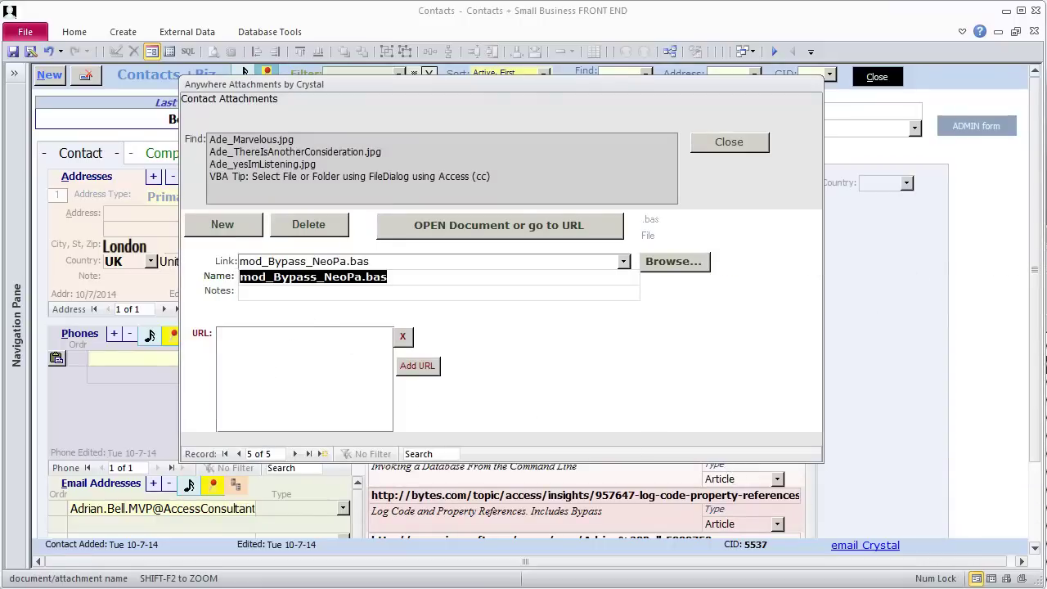
pyautogui.click(302, 356)
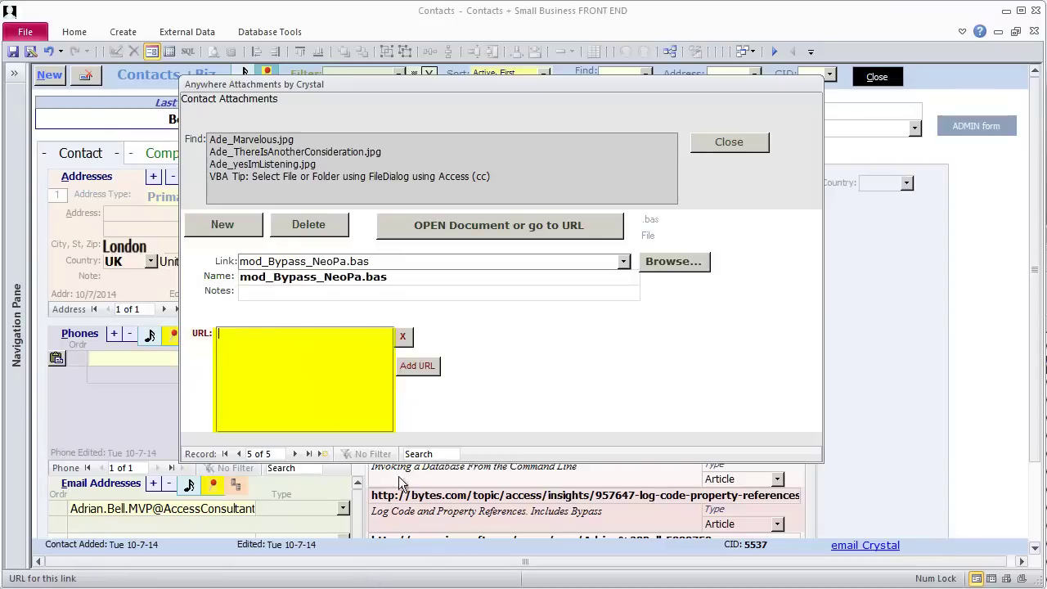
pyautogui.click(728, 144)
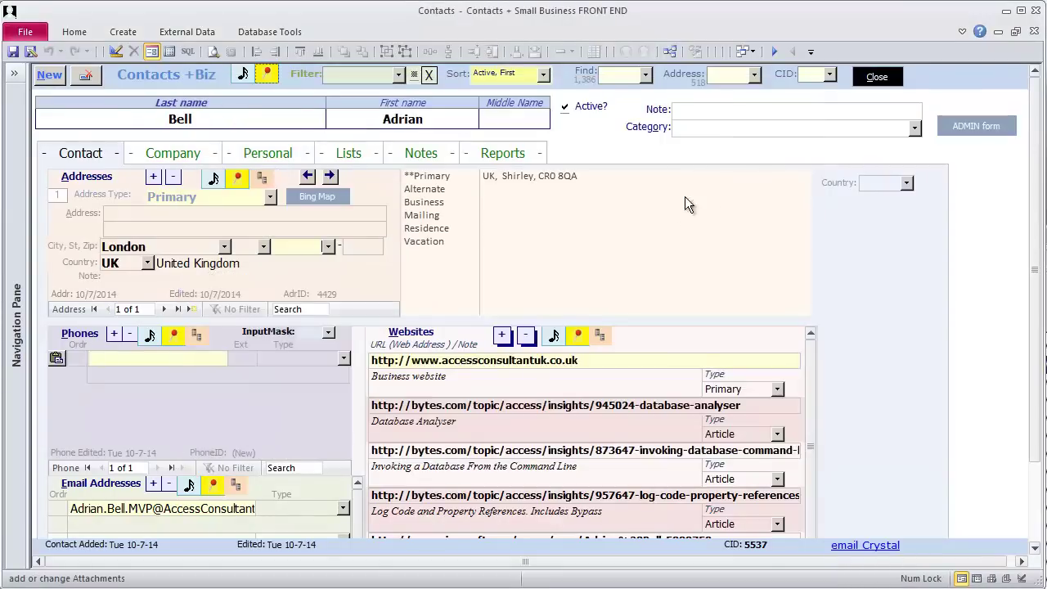
# Find the contact matching 'adrin' and open its mod_Bypass_NeoPa.bas attachment.
pyautogui.click(646, 74)
pyautogui.click(645, 106)
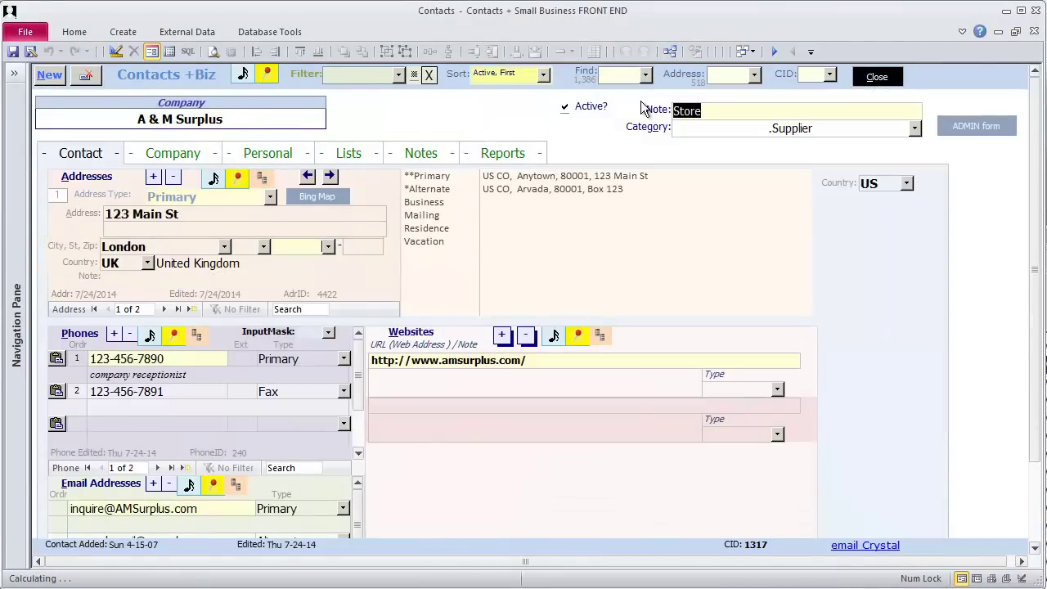
pyautogui.click(646, 74)
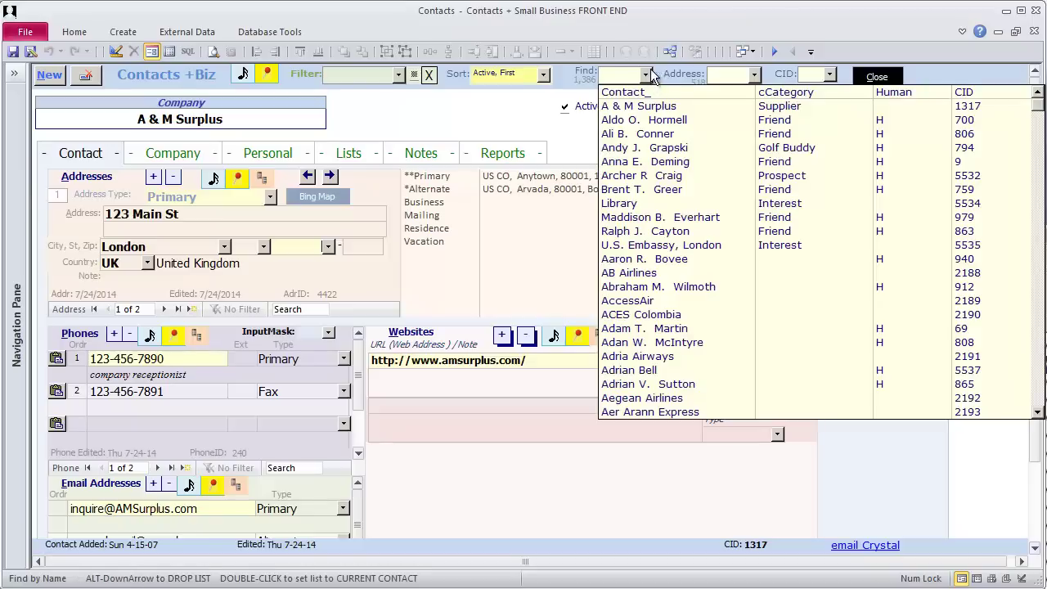
pyautogui.write('adri')
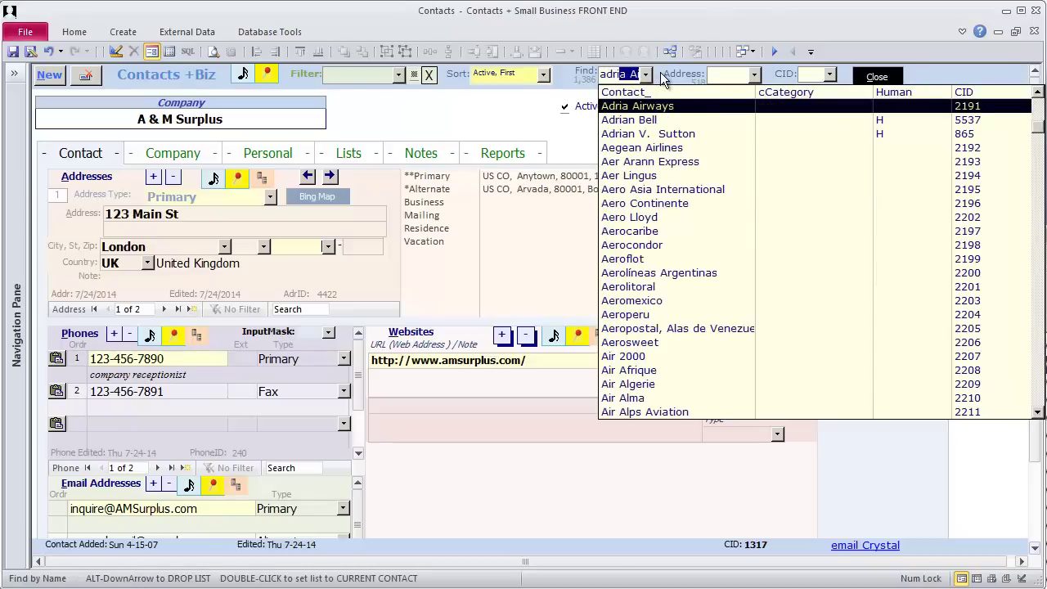
pyautogui.write('n')
pyautogui.press('Return')
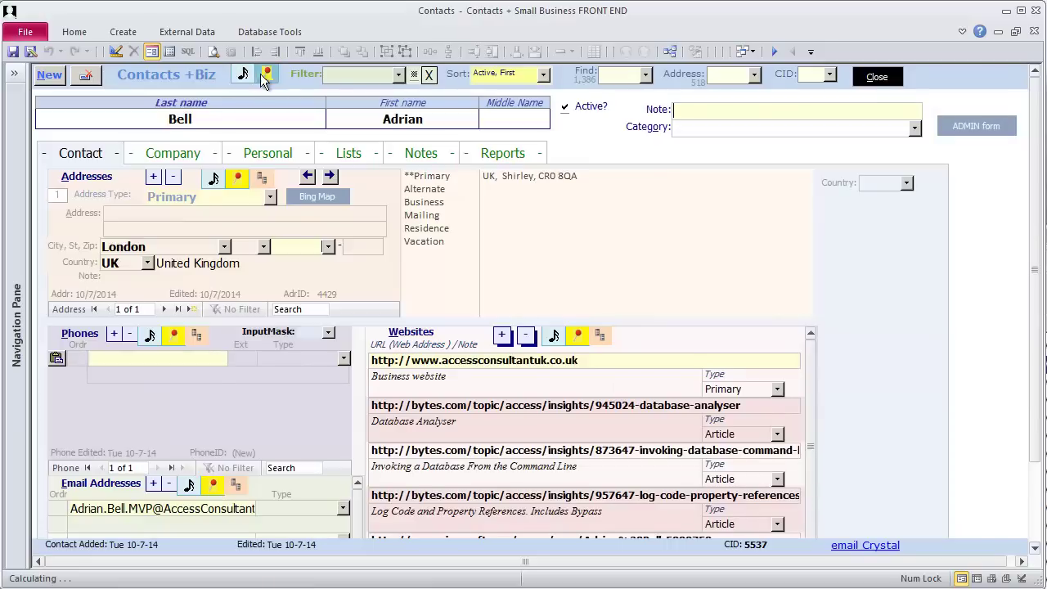
pyautogui.click(267, 74)
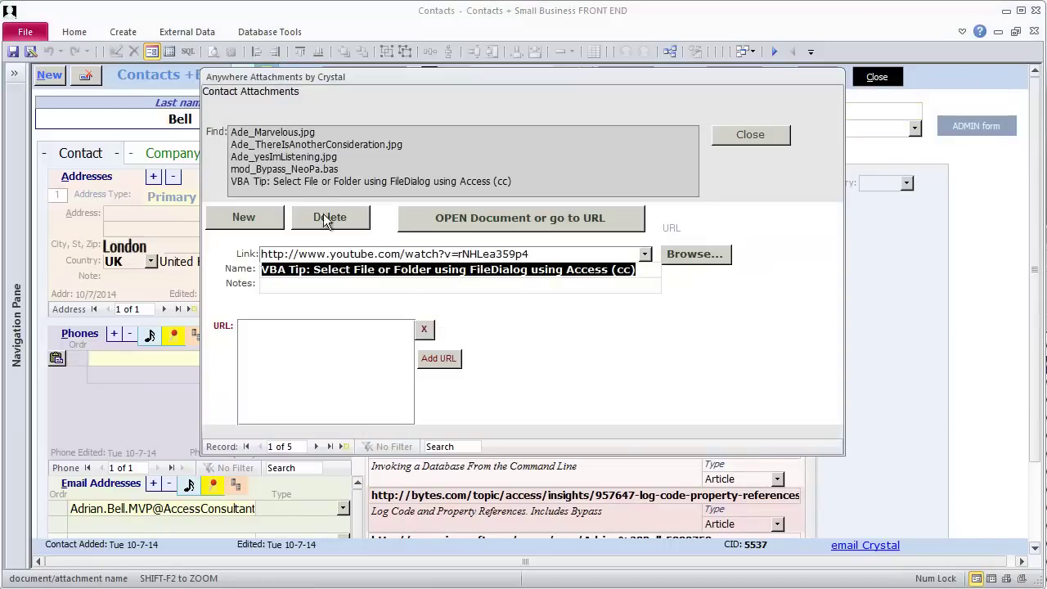
pyautogui.click(299, 169)
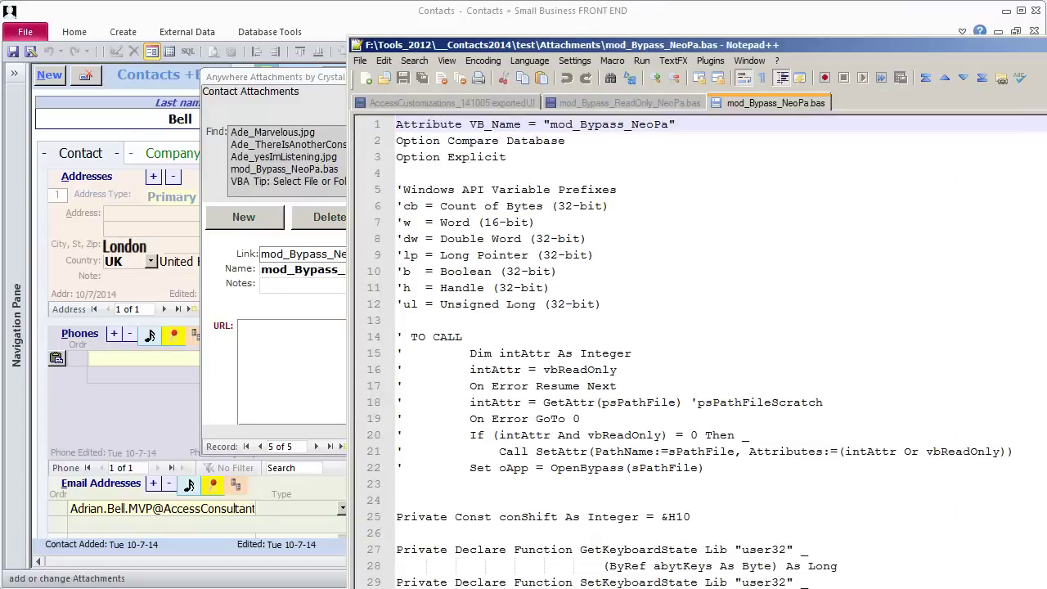
# Scroll through the mod_Bypass_NeoPa.bas code in Notepad++, then close Notepad++.
pyautogui.scroll(-9, 1003, 358)
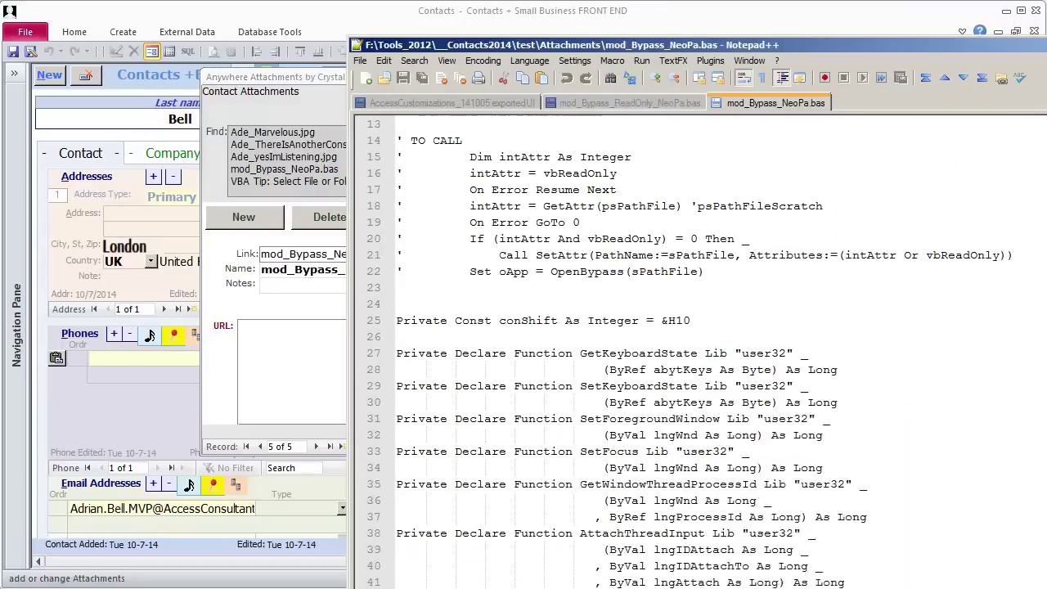
pyautogui.hotkey('alt', 'F4')
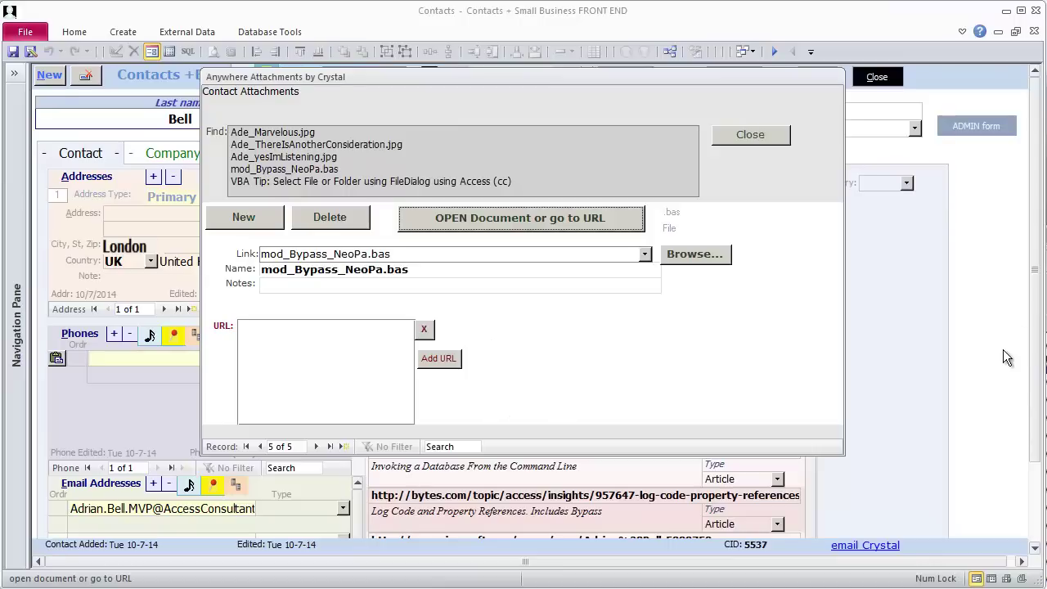
# Browse into the test folder's Attachments subfolder and bring up its paste menu.
pyautogui.click(695, 254)
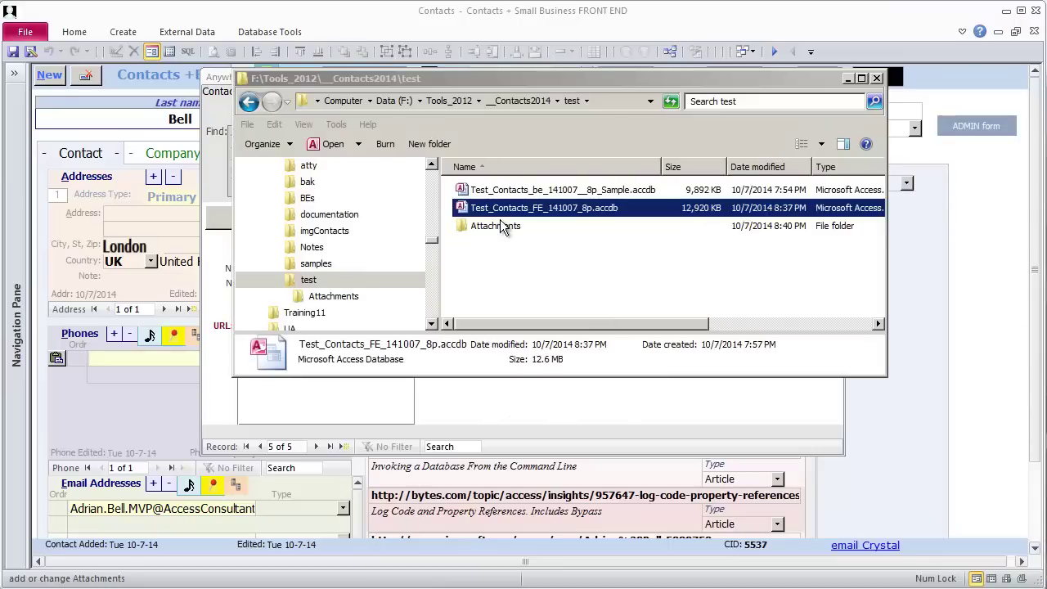
pyautogui.doubleClick(501, 226)
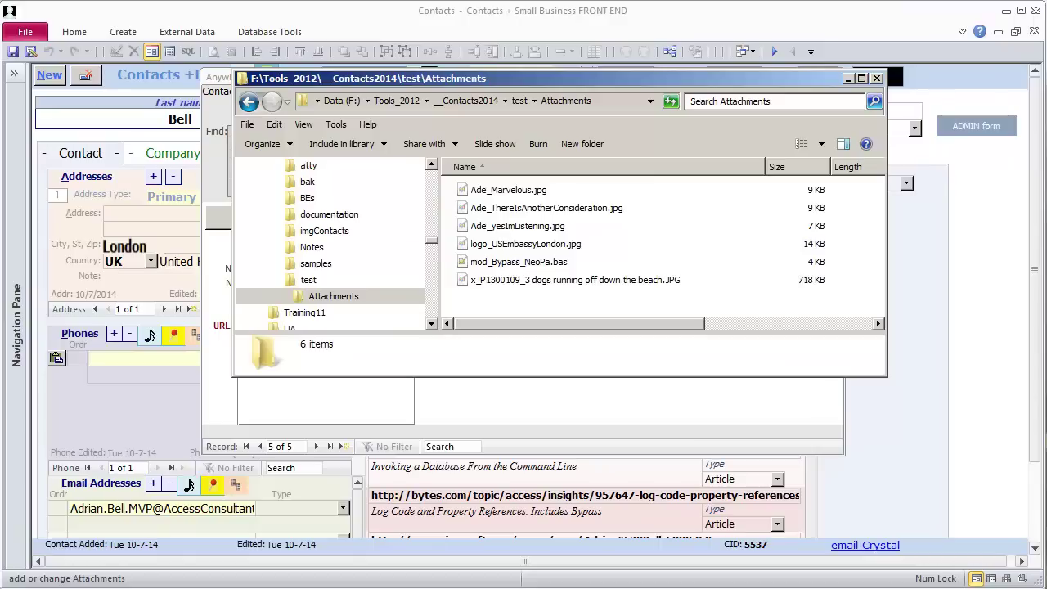
pyautogui.rightClick(579, 299)
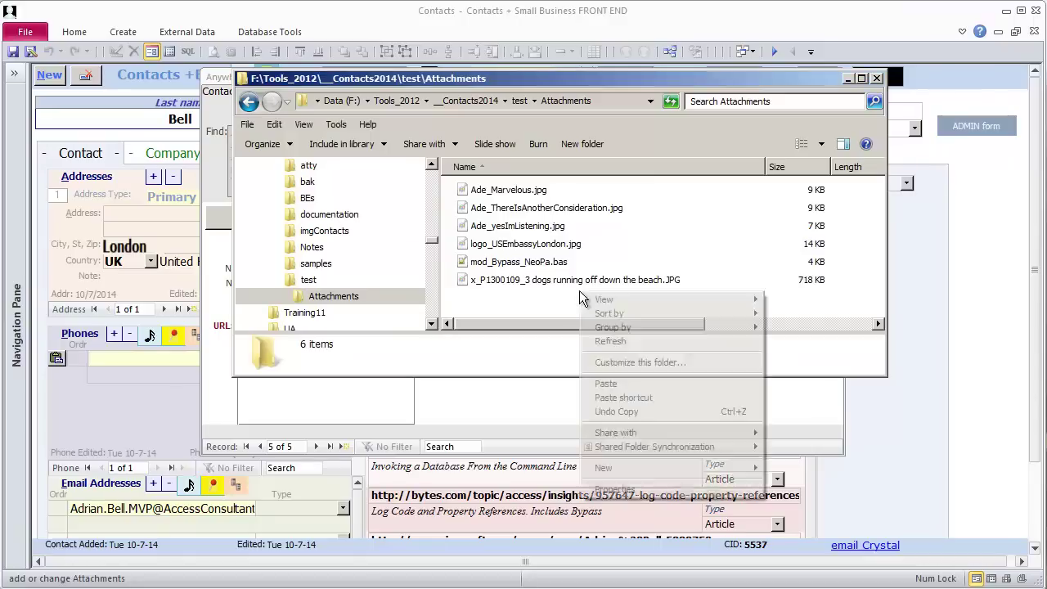
# Paste ColoradoMountainsTurningTrees.jpg into Attachments, copy the folder path, and minimize Explorer.
pyautogui.click(628, 385)
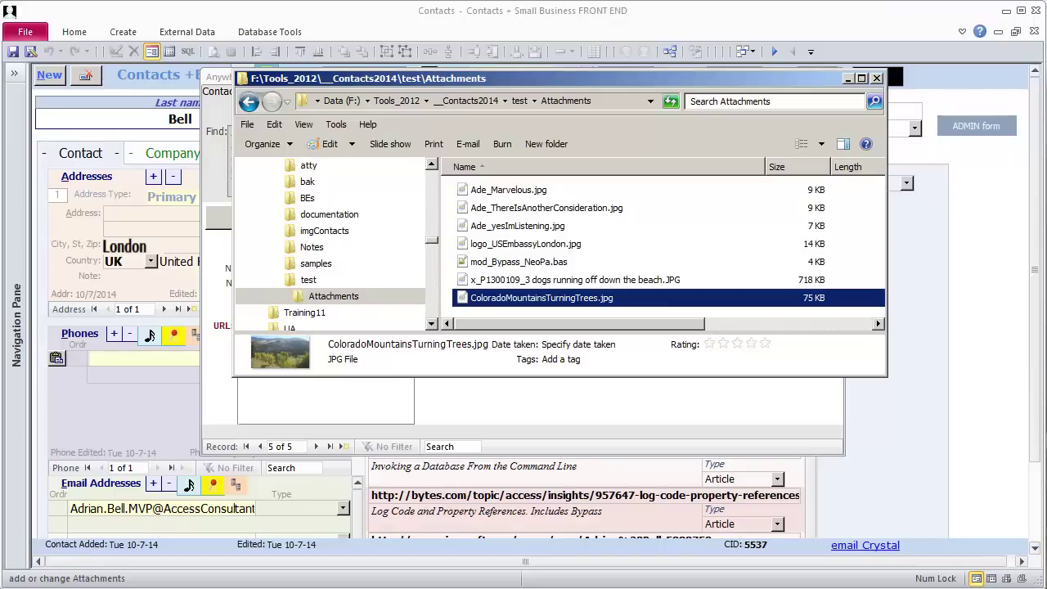
pyautogui.click(618, 99)
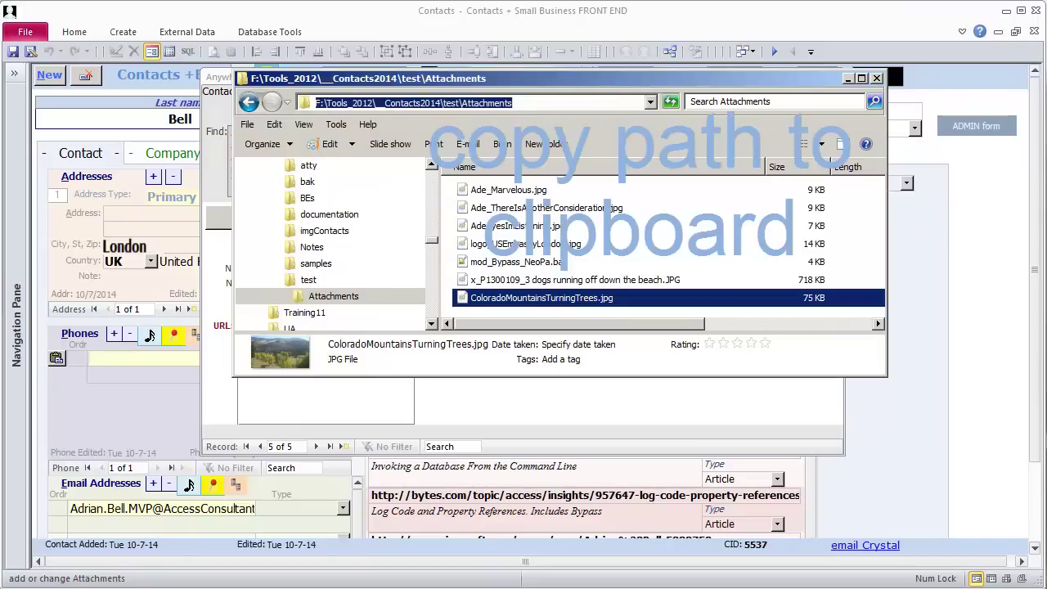
pyautogui.click(847, 79)
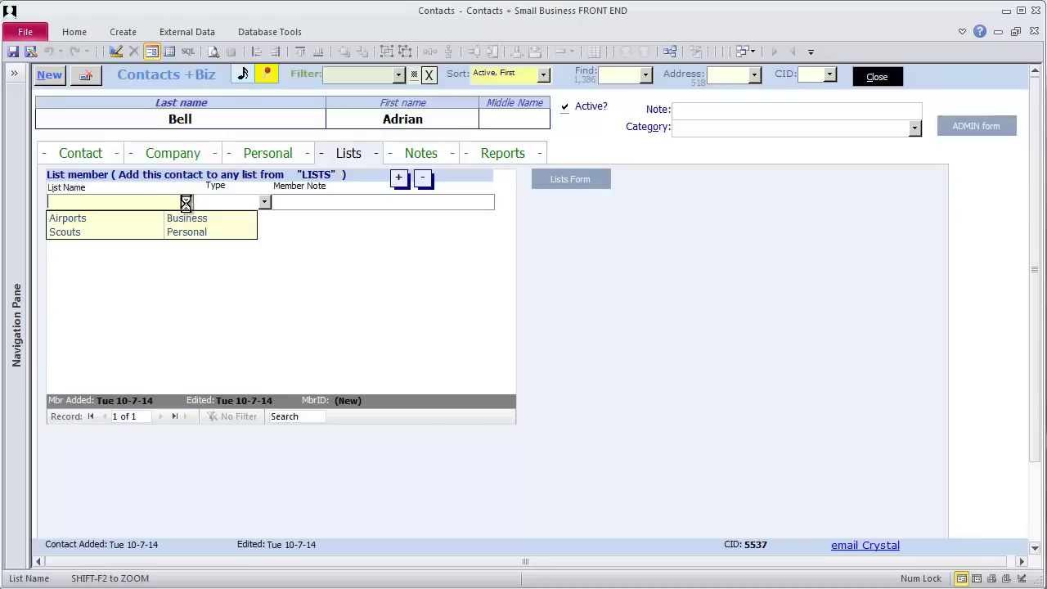
# Create a new contact list named MVP.
pyautogui.click(571, 178)
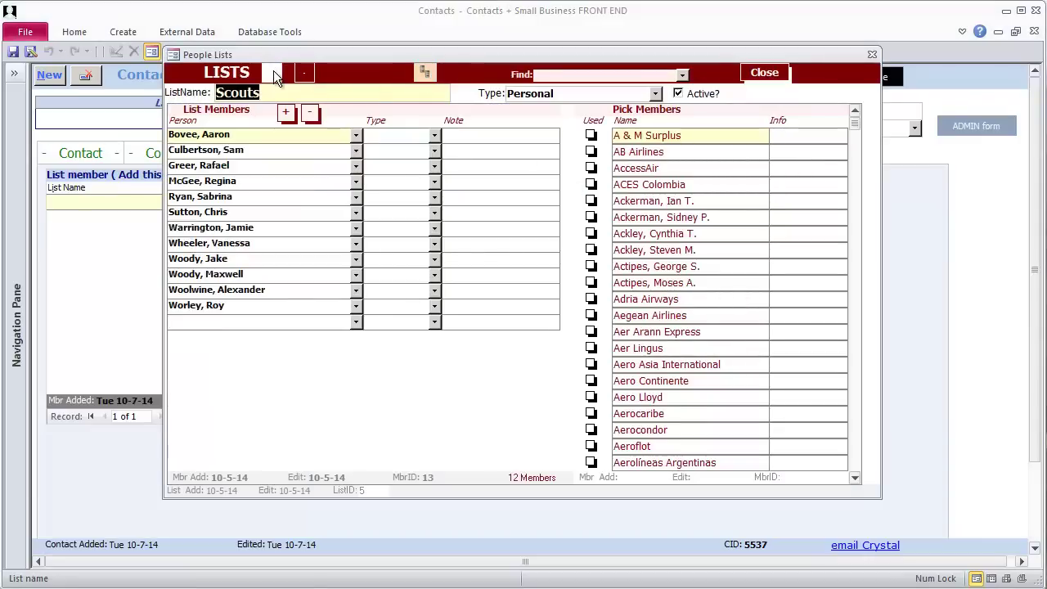
pyautogui.click(272, 73)
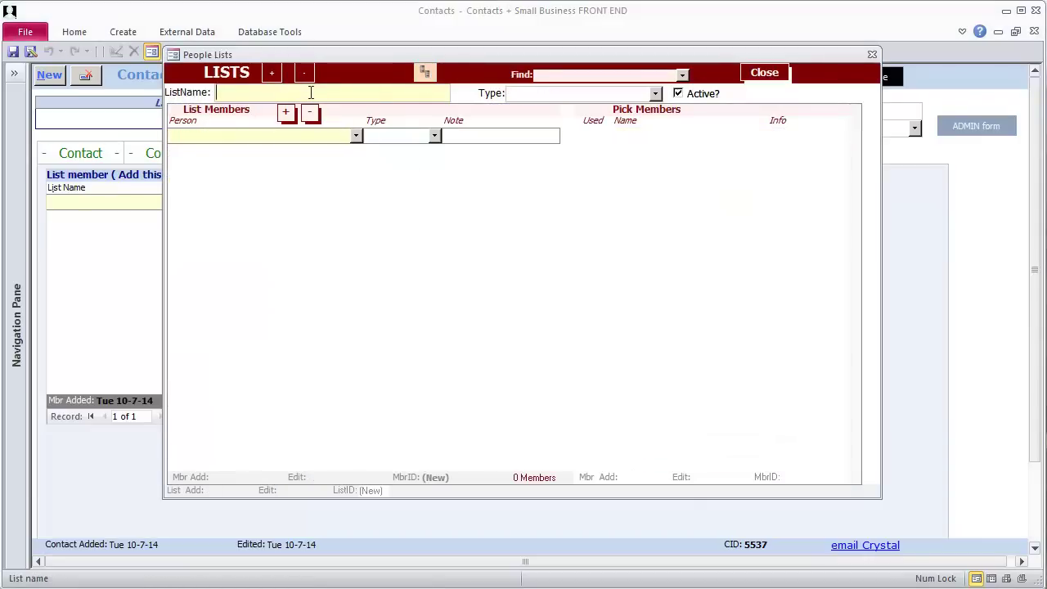
pyautogui.write('MVP')
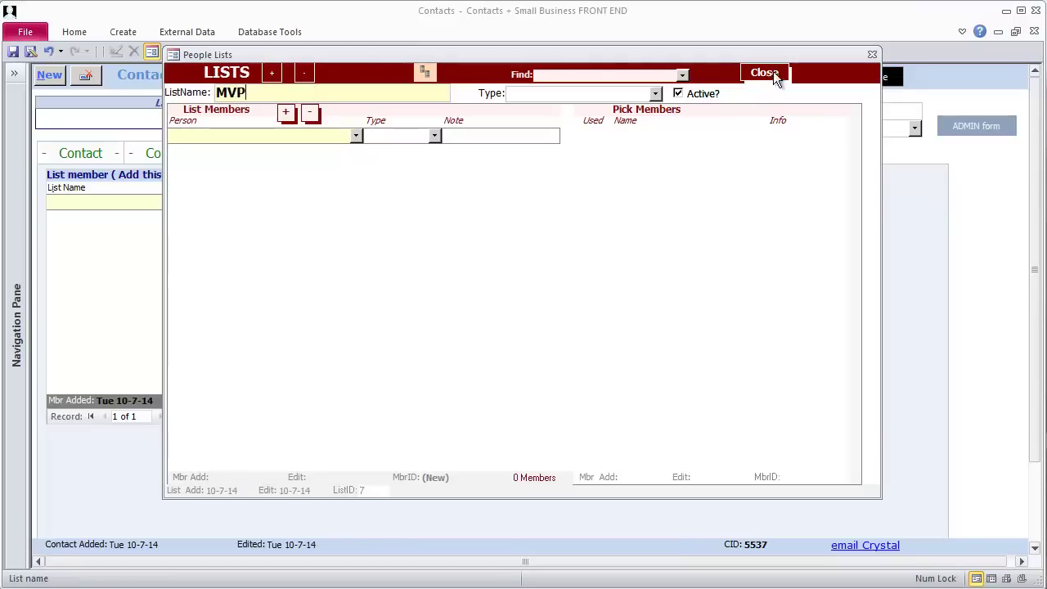
pyautogui.click(773, 73)
# Put this contact and one more person on MVP, then begin a 'Christmas Card' list.
pyautogui.click(186, 205)
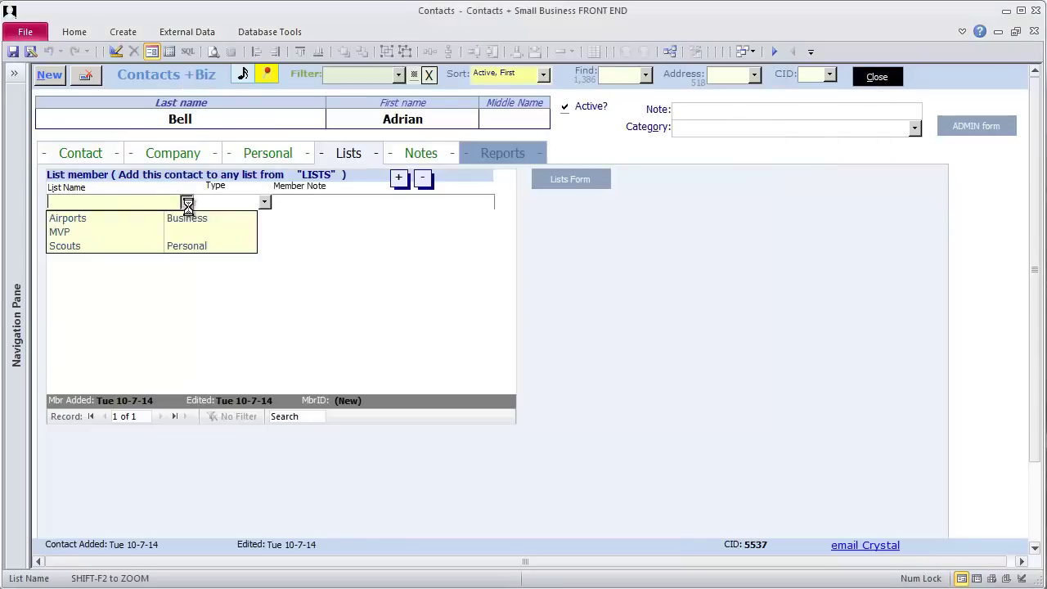
pyautogui.click(126, 234)
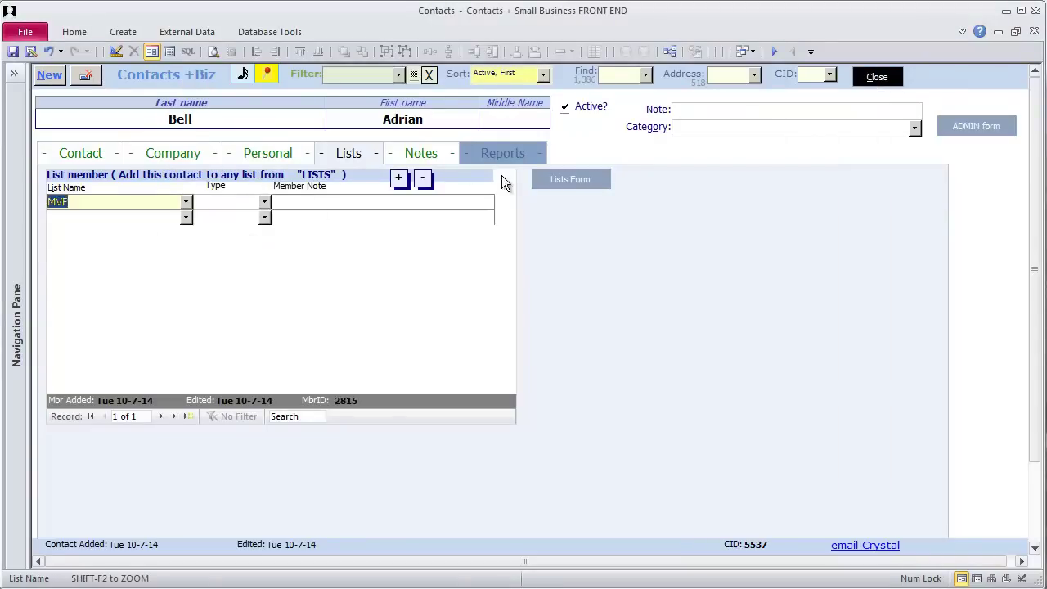
pyautogui.click(564, 179)
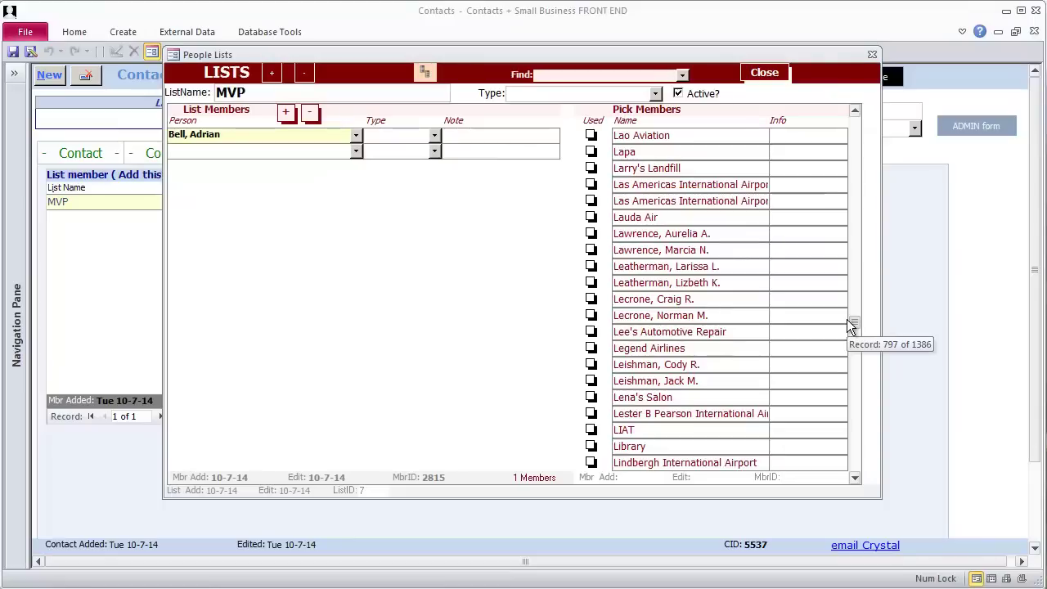
pyautogui.moveTo(851, 326); pyautogui.dragTo(851, 327)
pyautogui.doubleClick(590, 347)
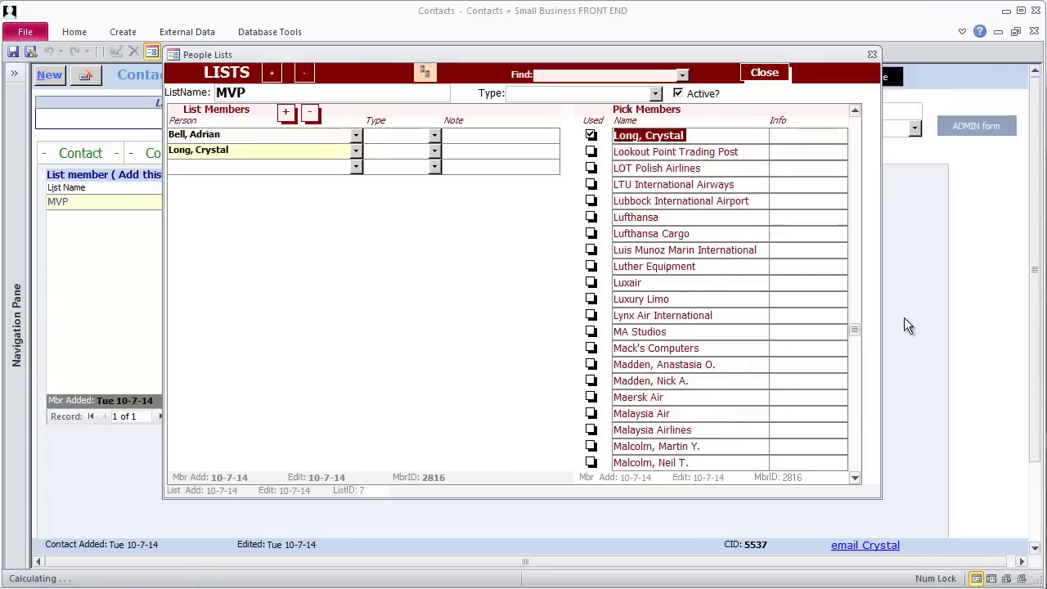
pyautogui.click(272, 73)
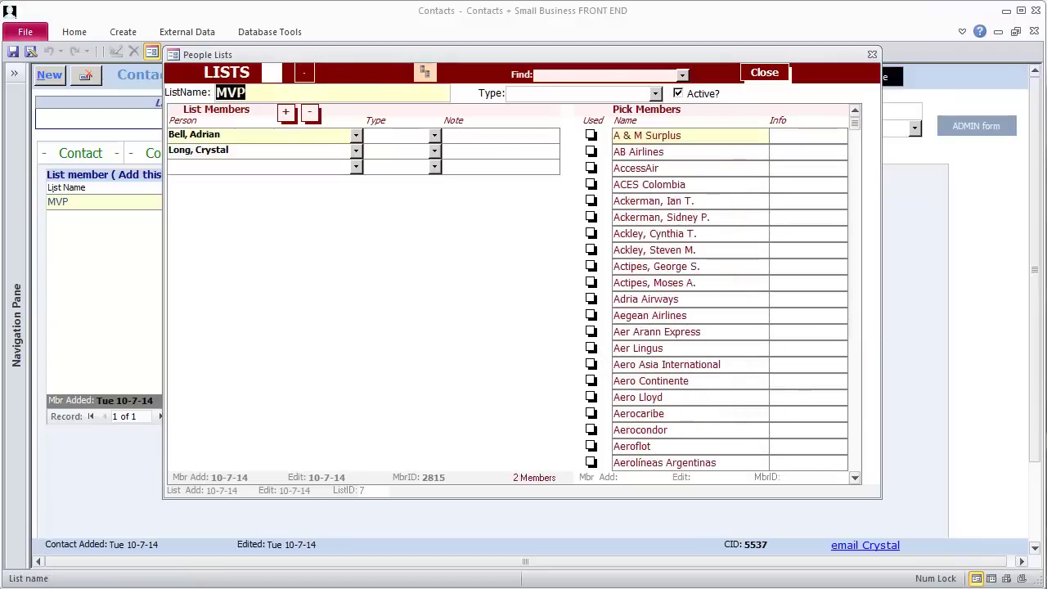
pyautogui.write('Christmas Card')
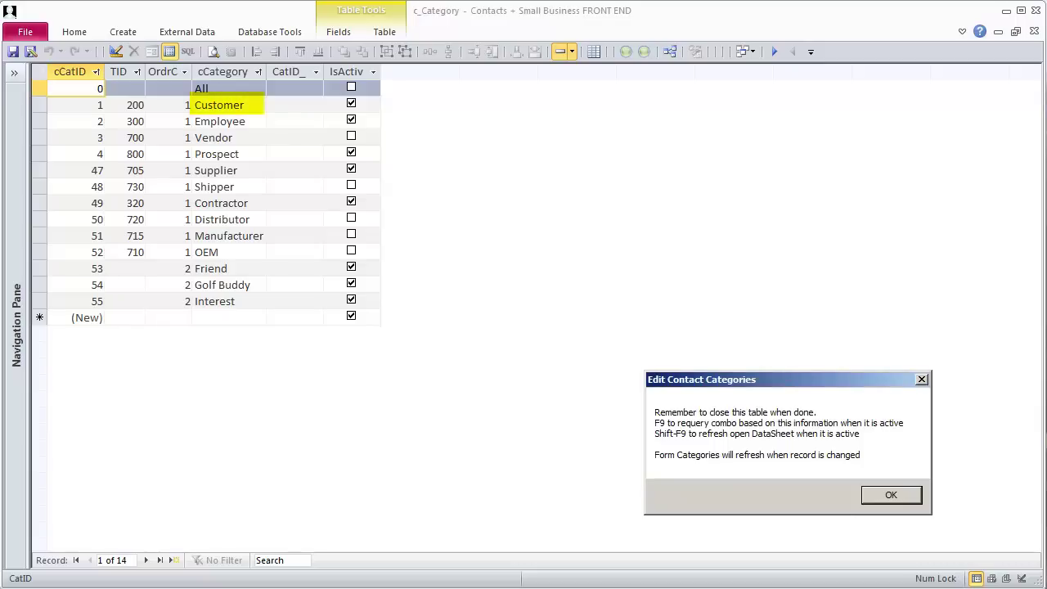
# Dismiss the category-editing reminder, select the TID column, and expand the Navigation Pane.
pyautogui.press('Return')
pyautogui.click(119, 71)
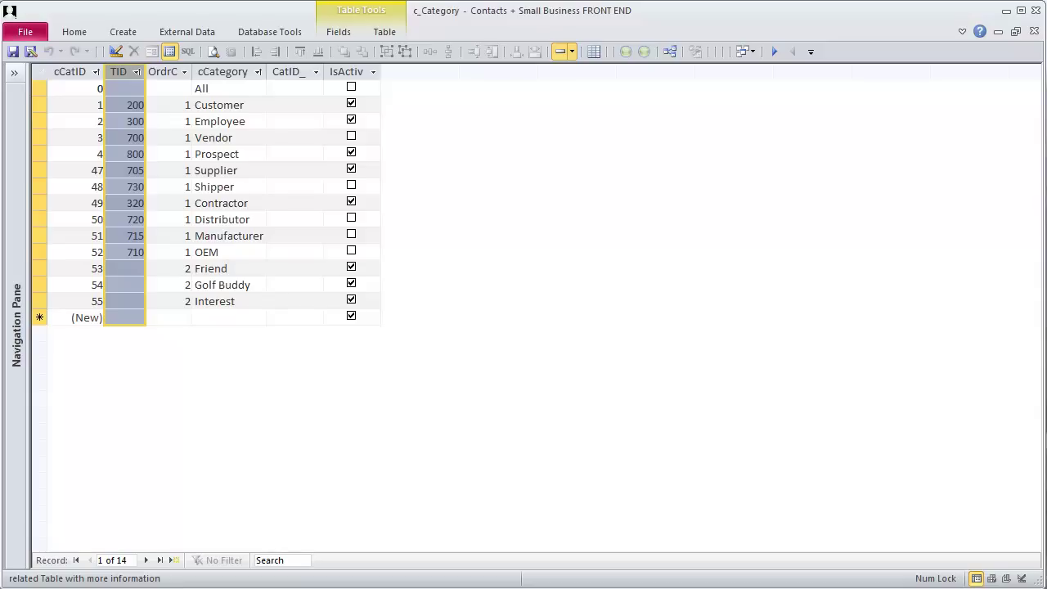
pyautogui.click(14, 72)
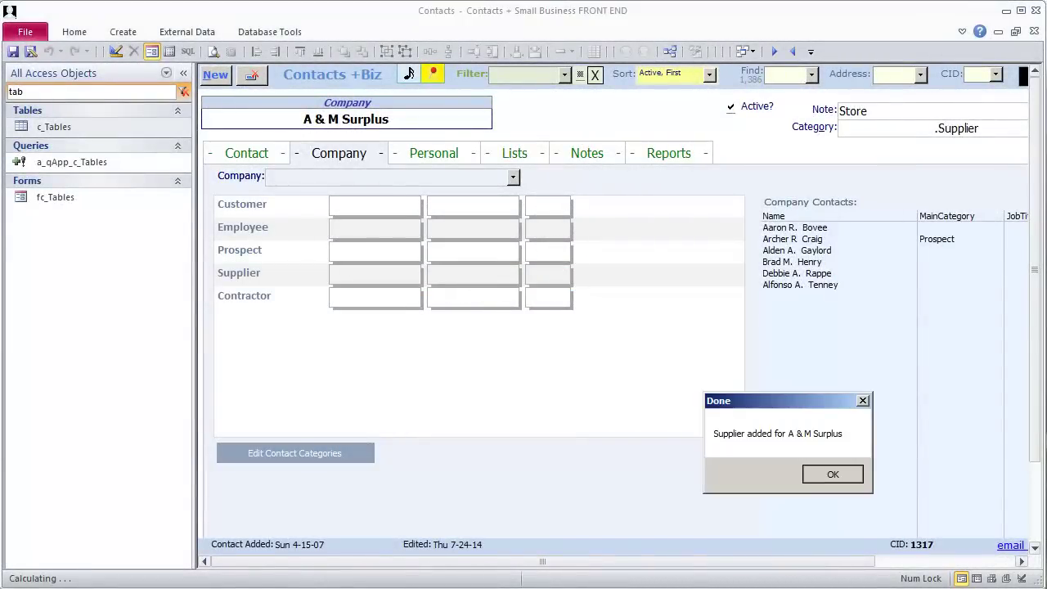
# Acknowledge the supplier-added confirmation and drop down the Find contacts list.
pyautogui.press('Return')
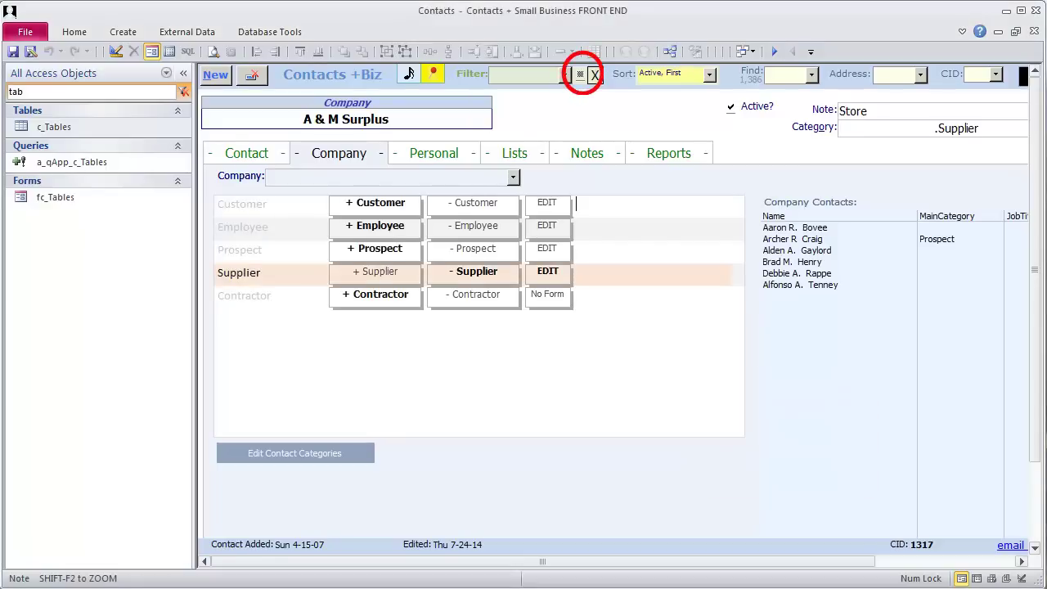
pyautogui.click(595, 75)
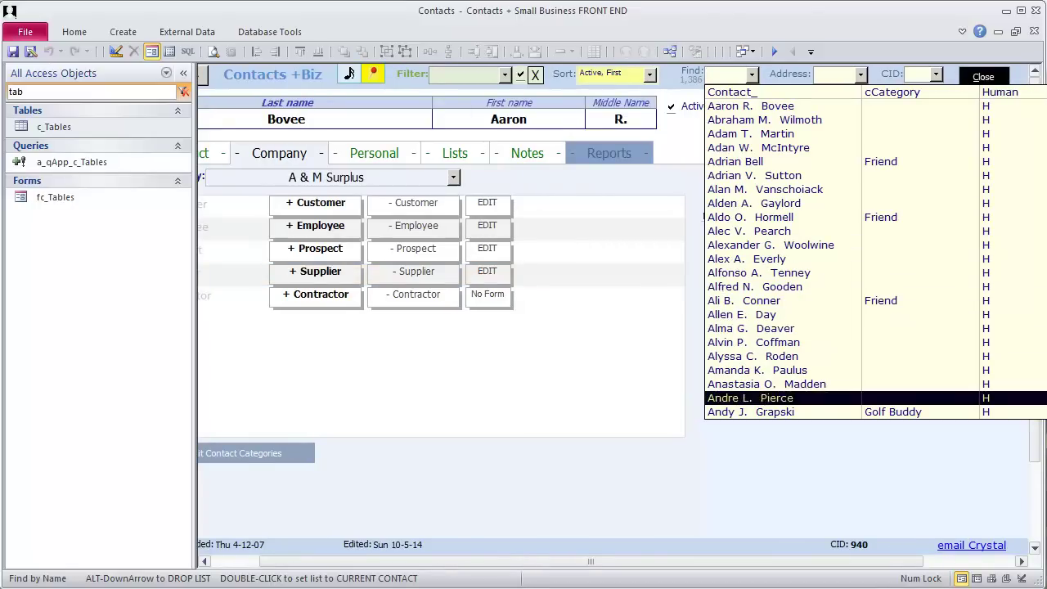
# Load the next contact and add Supplier as an extra role on its Company page.
pyautogui.press('Down')
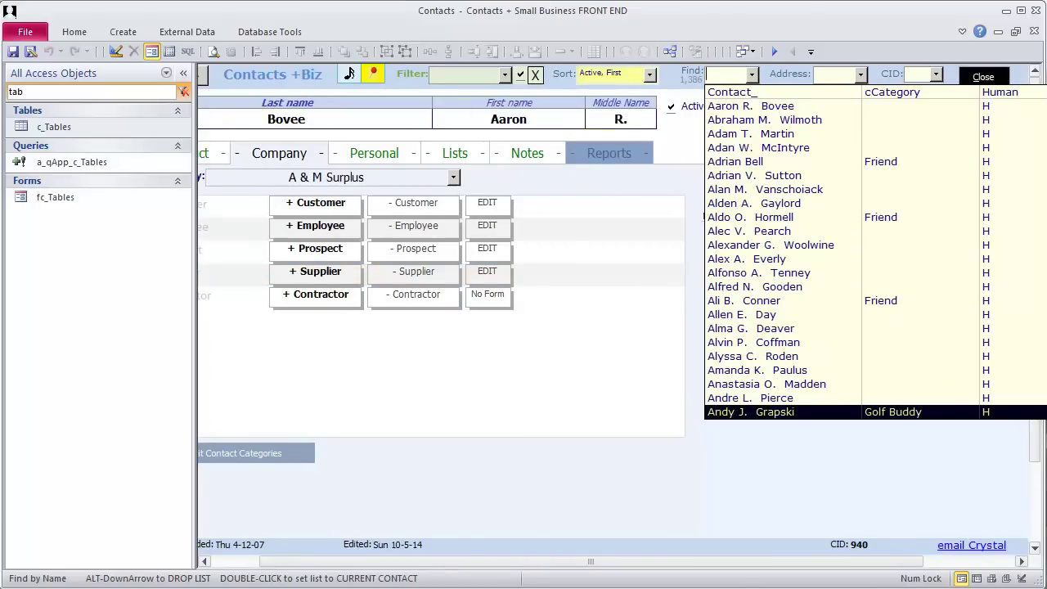
pyautogui.press('Return')
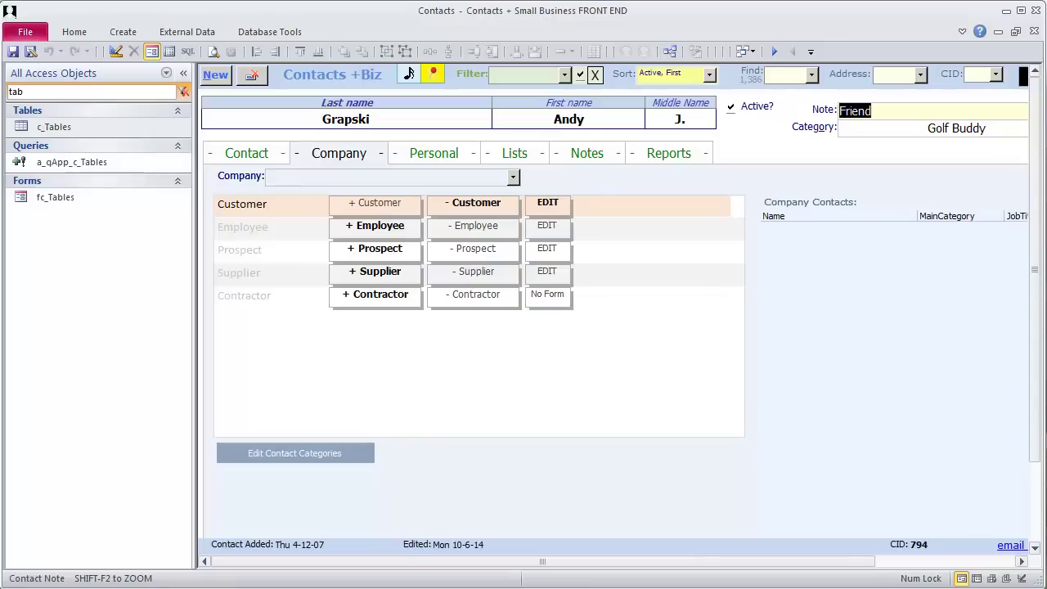
pyautogui.click(183, 73)
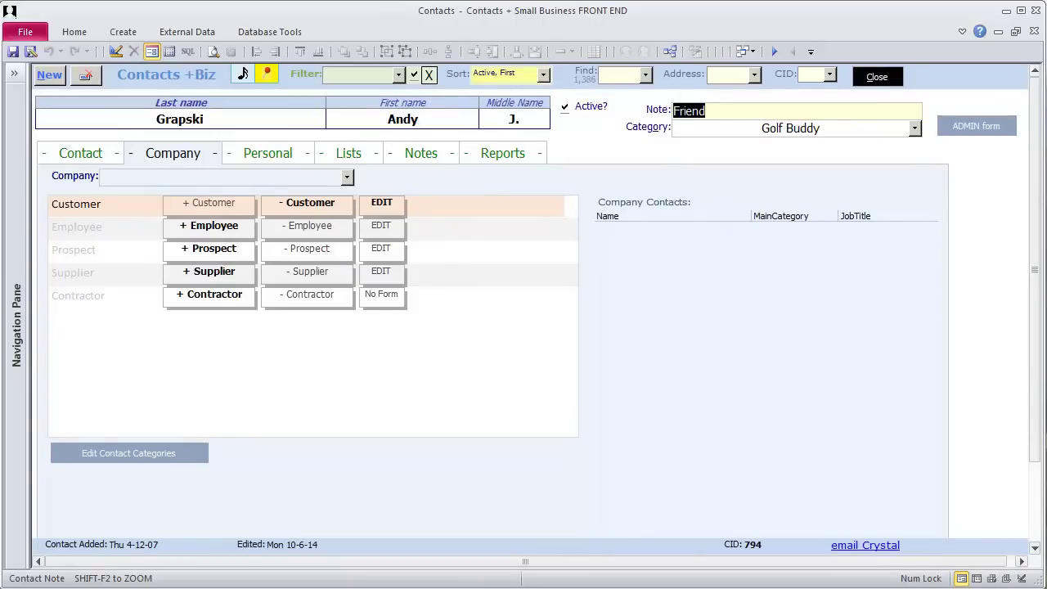
pyautogui.click(210, 271)
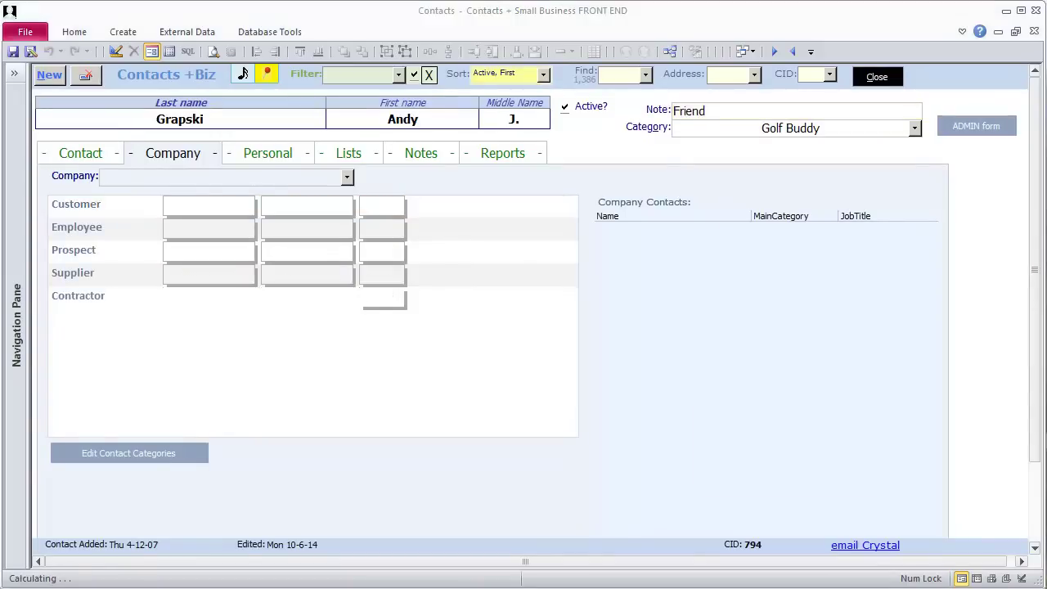
pyautogui.press('Return')
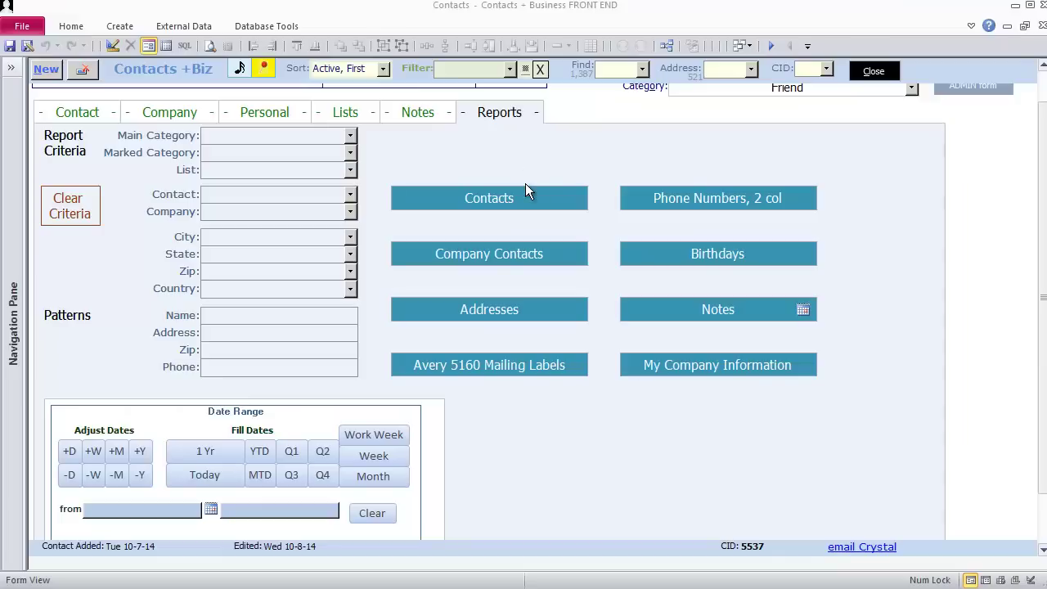
pyautogui.click(527, 190)
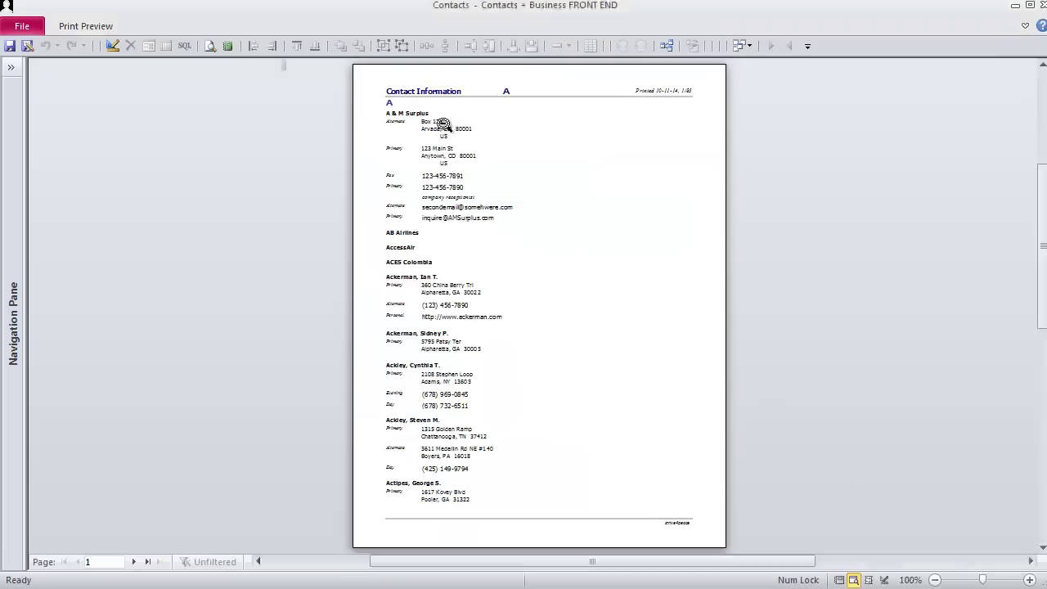
pyautogui.click(440, 124)
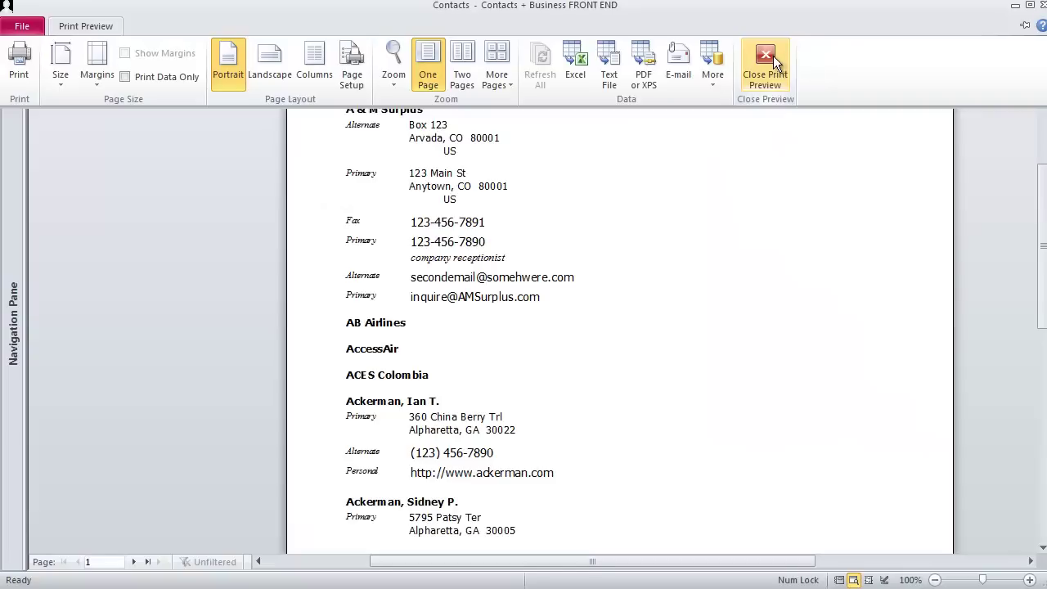
pyautogui.click(774, 55)
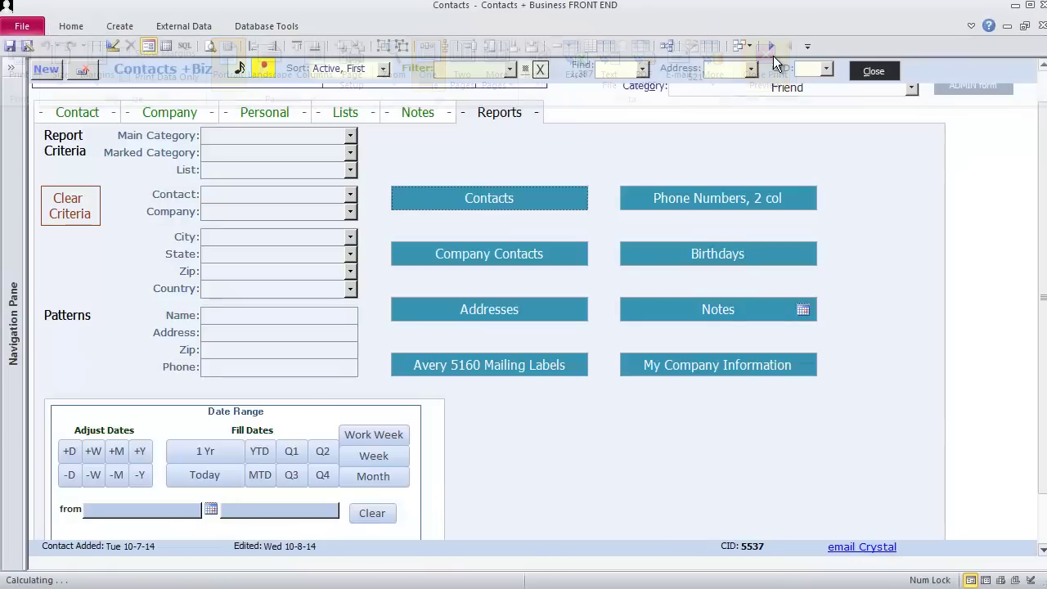
pyautogui.click(506, 253)
pyautogui.click(465, 120)
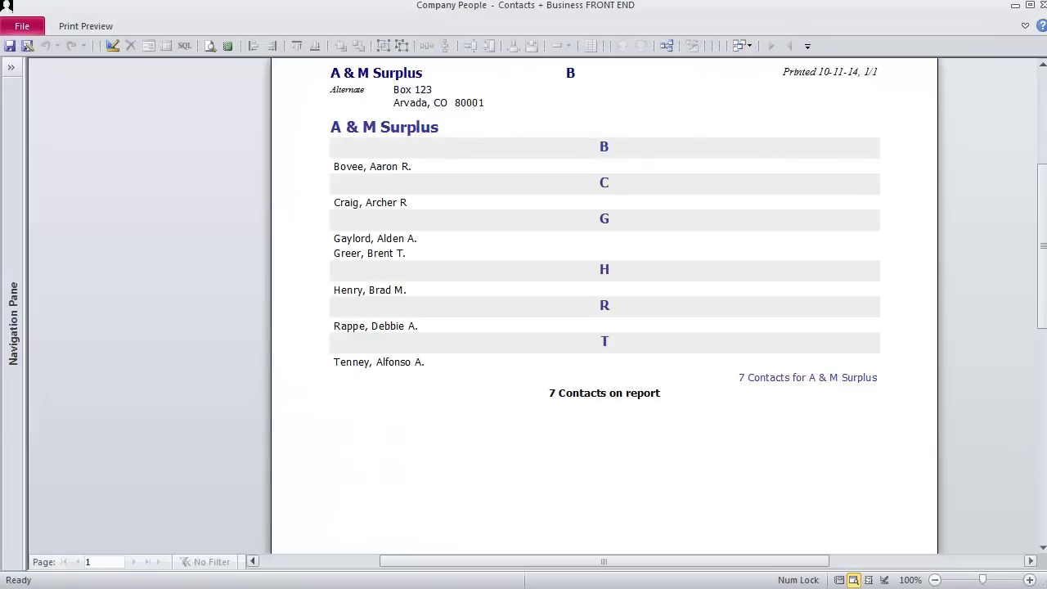
pyautogui.click(97, 27)
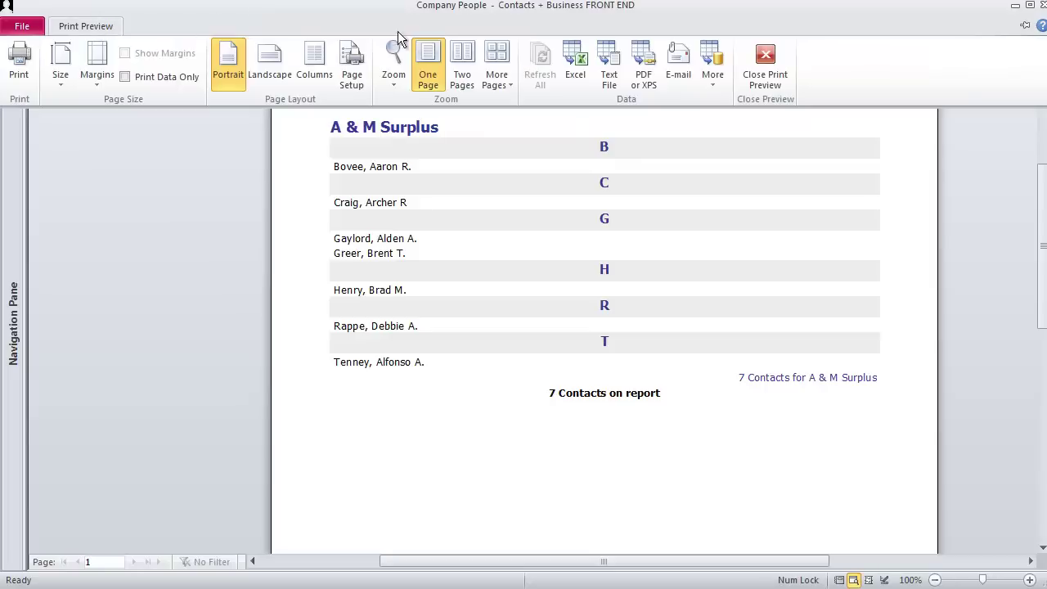
pyautogui.click(765, 61)
pyautogui.click(528, 310)
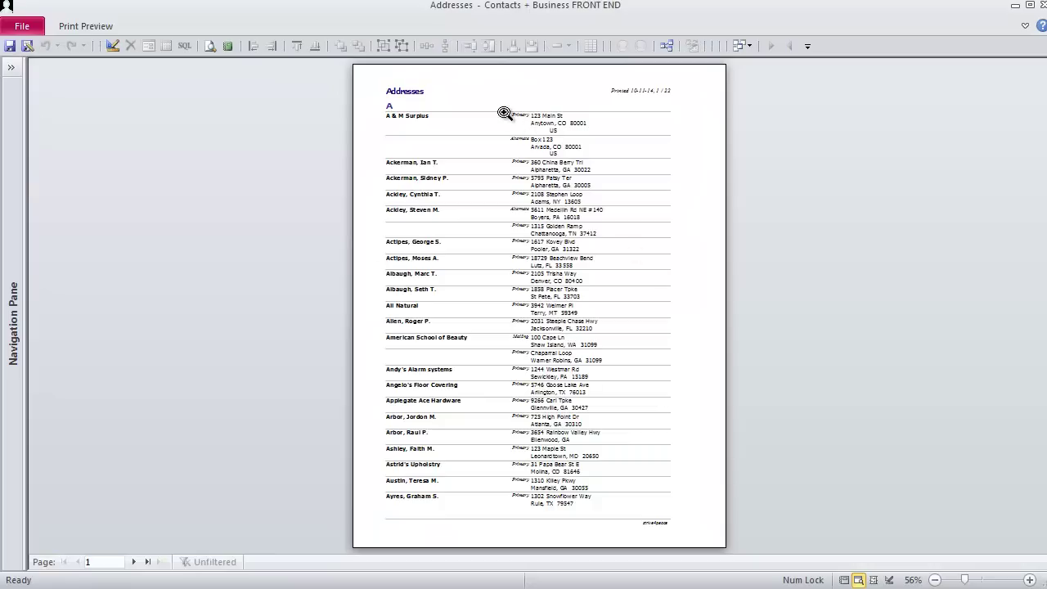
pyautogui.click(501, 112)
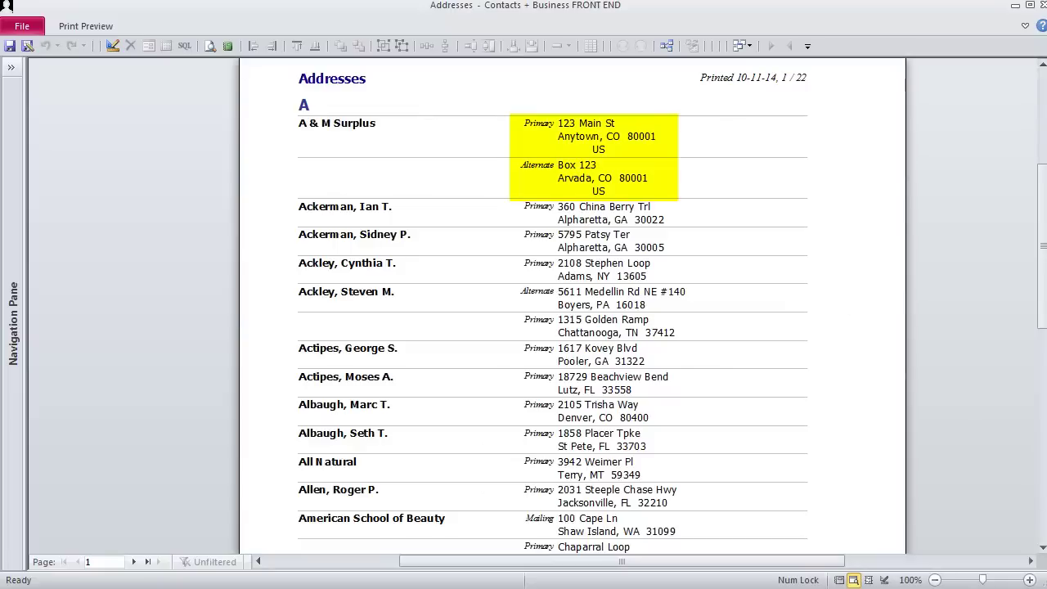
pyautogui.click(86, 26)
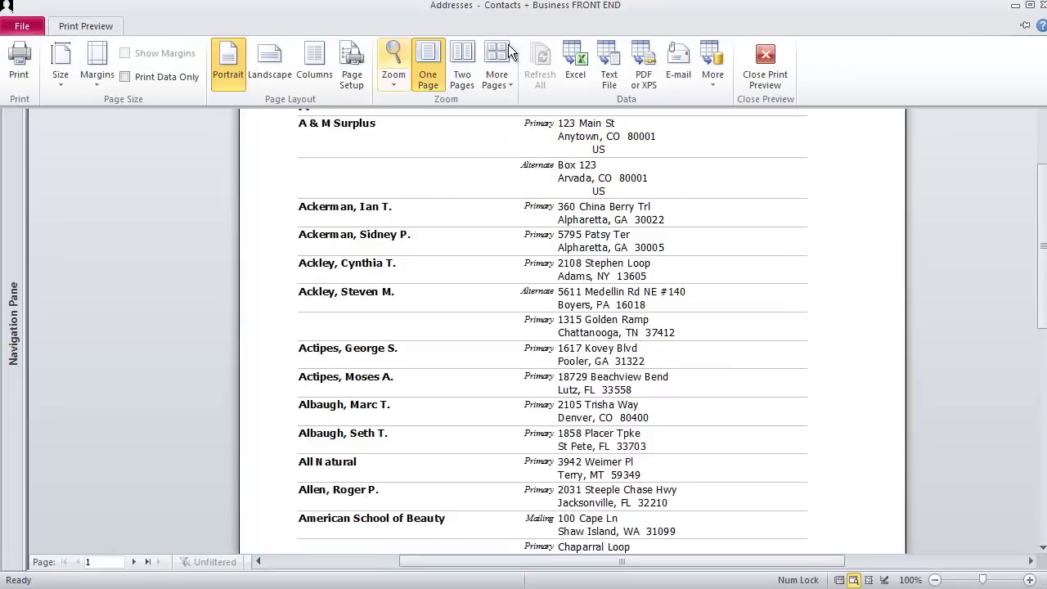
pyautogui.click(770, 51)
pyautogui.click(527, 367)
pyautogui.click(751, 495)
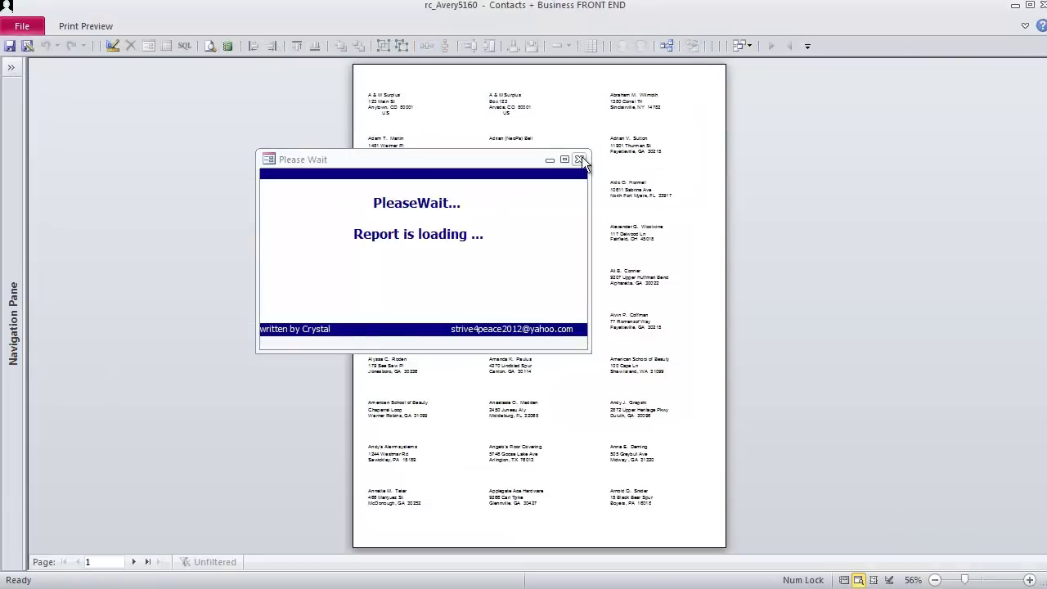
pyautogui.click(468, 99)
pyautogui.click(90, 26)
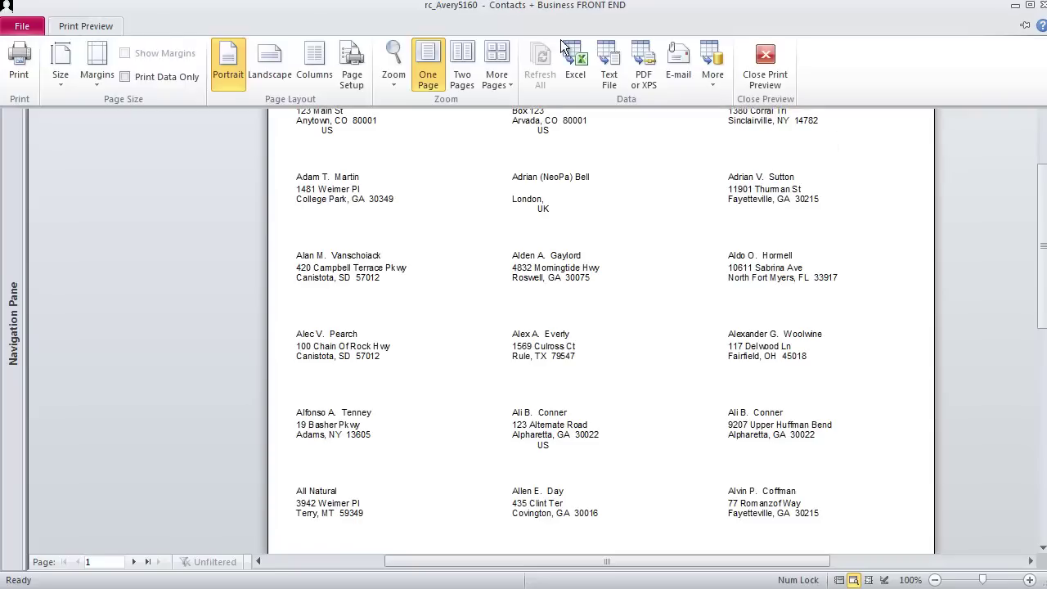
pyautogui.click(764, 51)
pyautogui.click(779, 197)
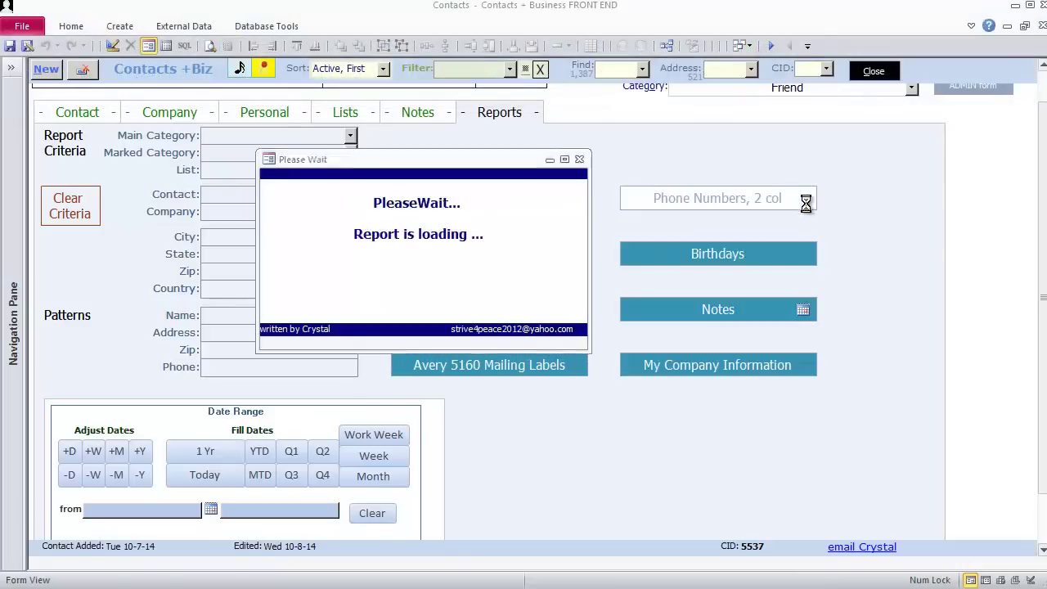
pyautogui.click(97, 25)
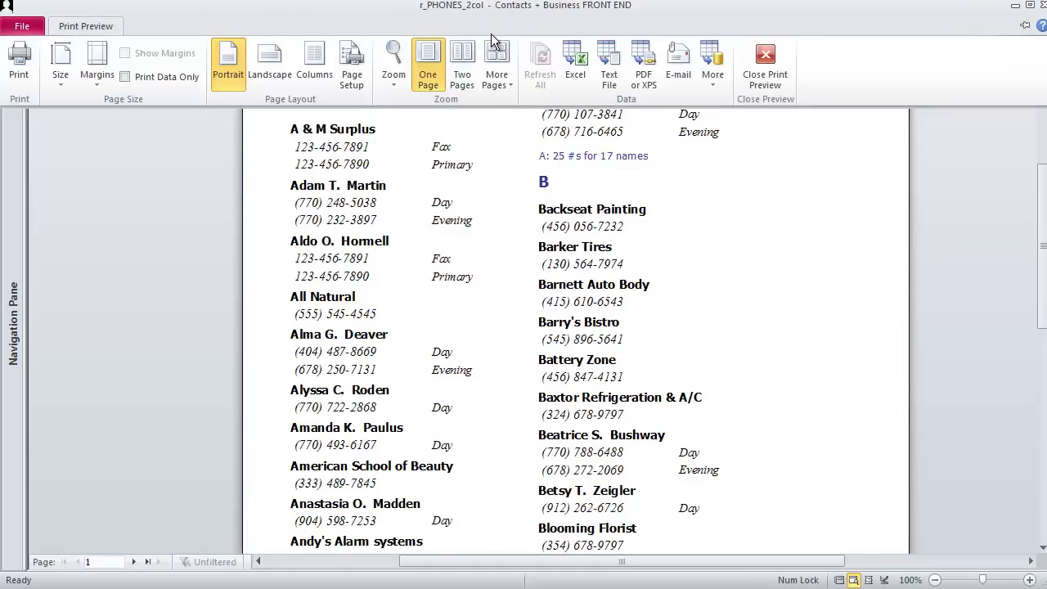
pyautogui.click(771, 58)
pyautogui.click(775, 263)
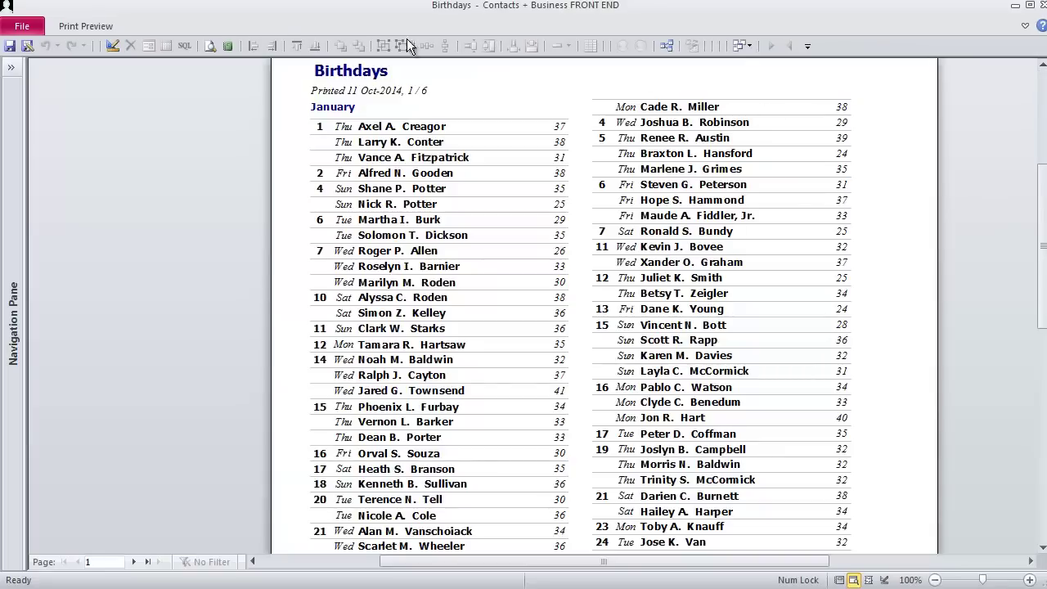
pyautogui.click(92, 27)
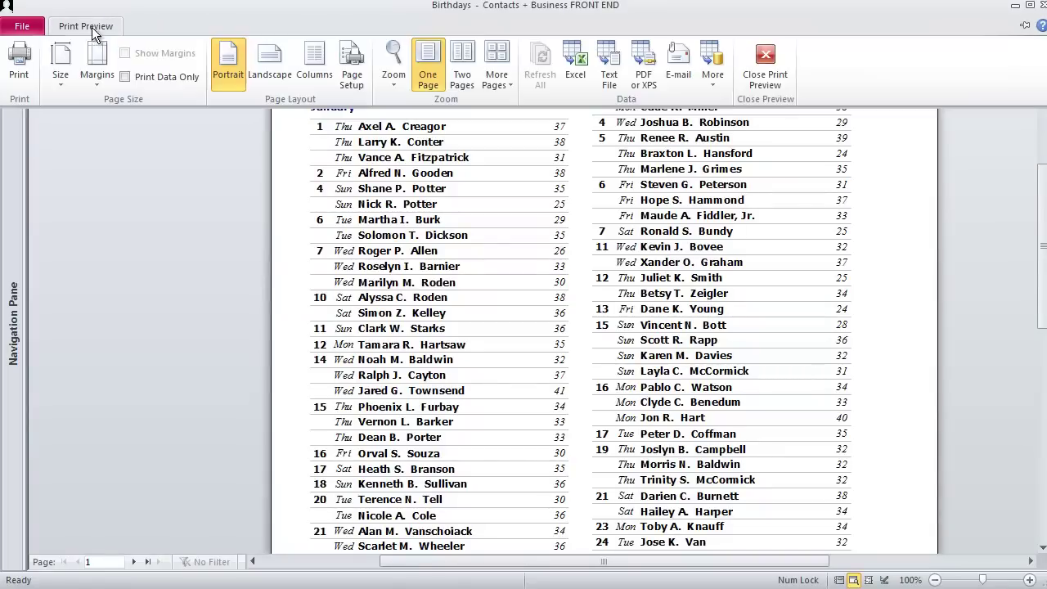
pyautogui.click(770, 58)
pyautogui.click(743, 311)
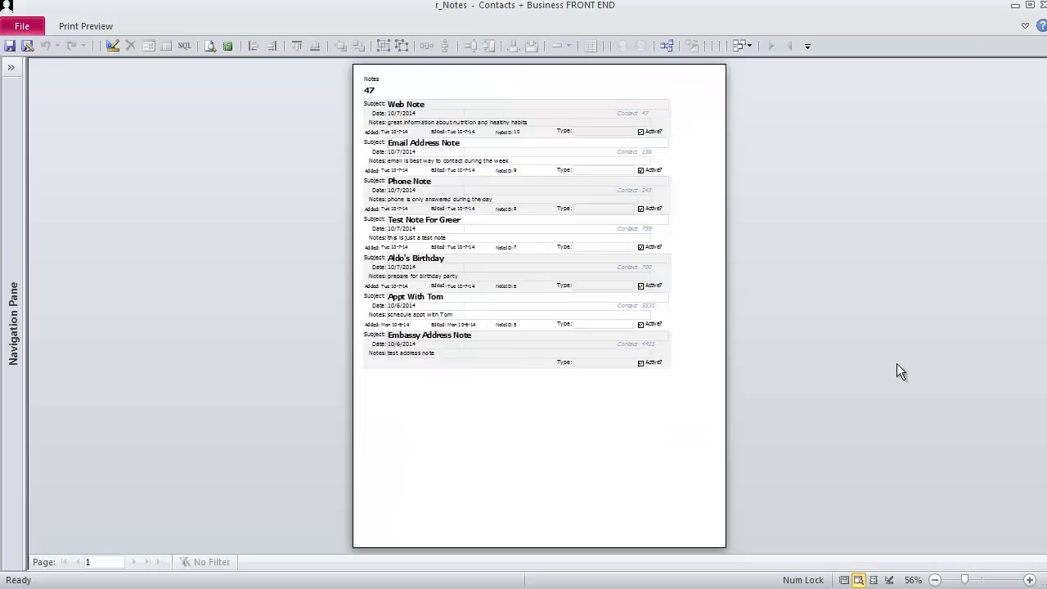
pyautogui.click(521, 120)
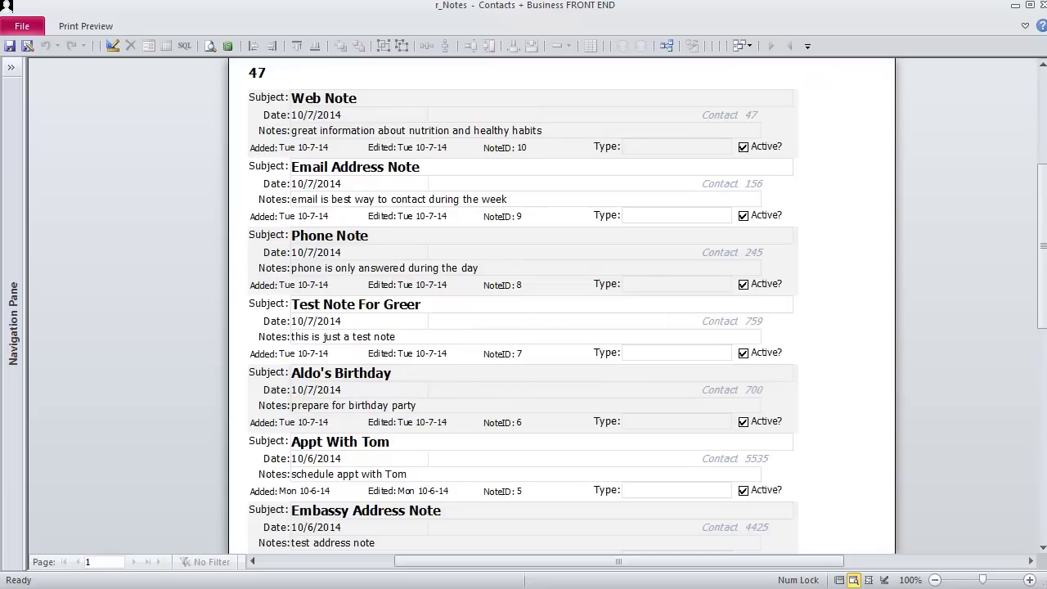
pyautogui.click(100, 26)
pyautogui.click(772, 61)
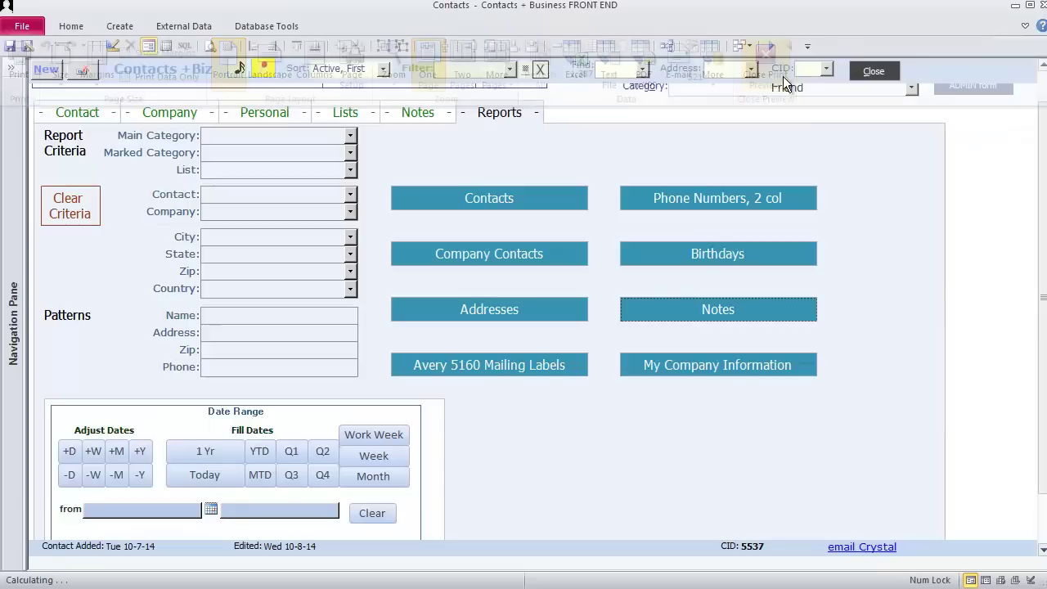
pyautogui.click(775, 371)
pyautogui.click(1005, 502)
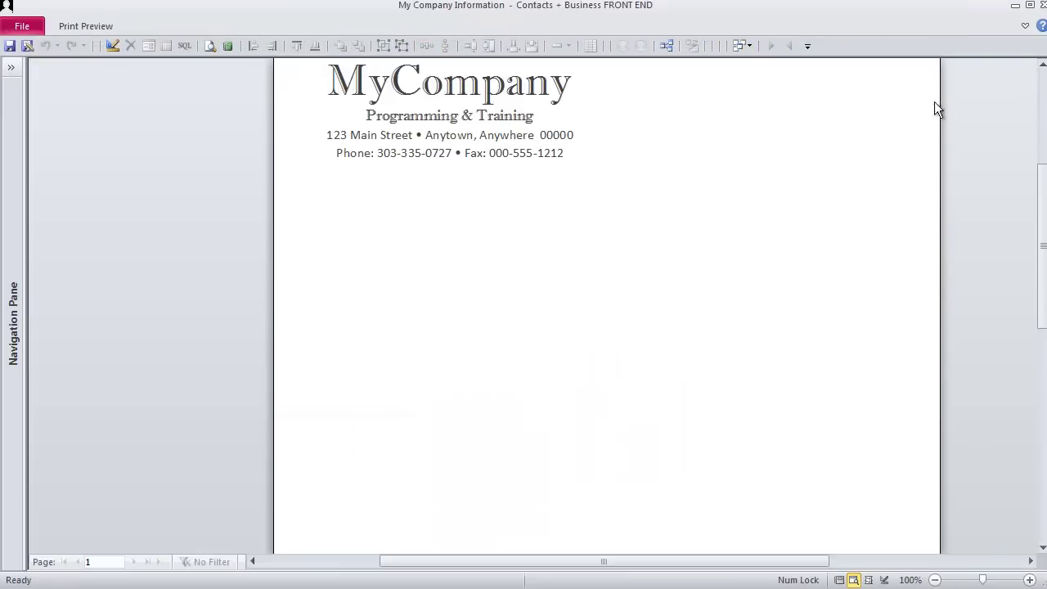
pyautogui.click(115, 28)
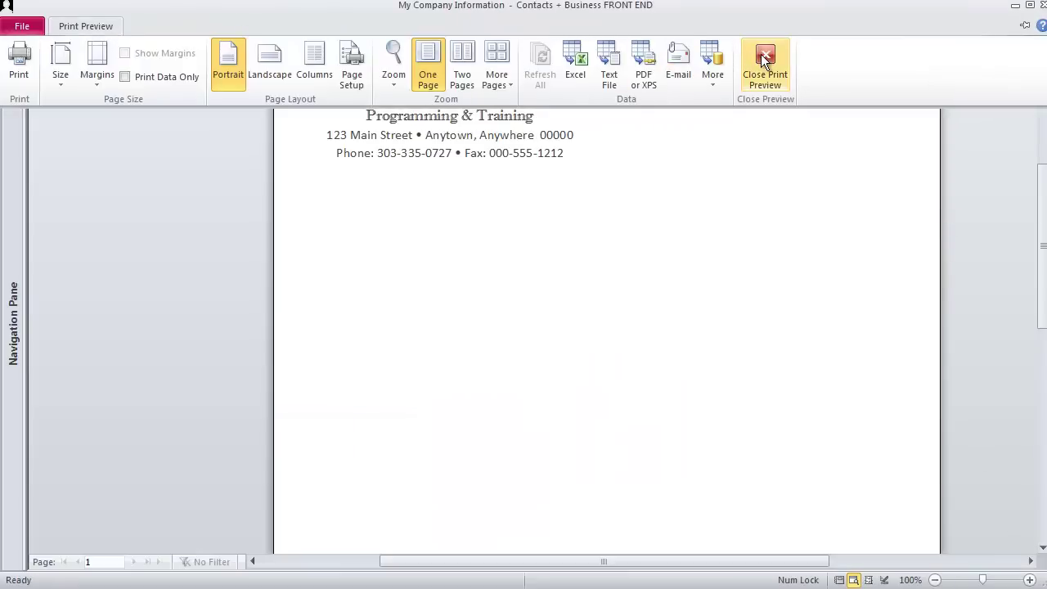
pyautogui.click(766, 61)
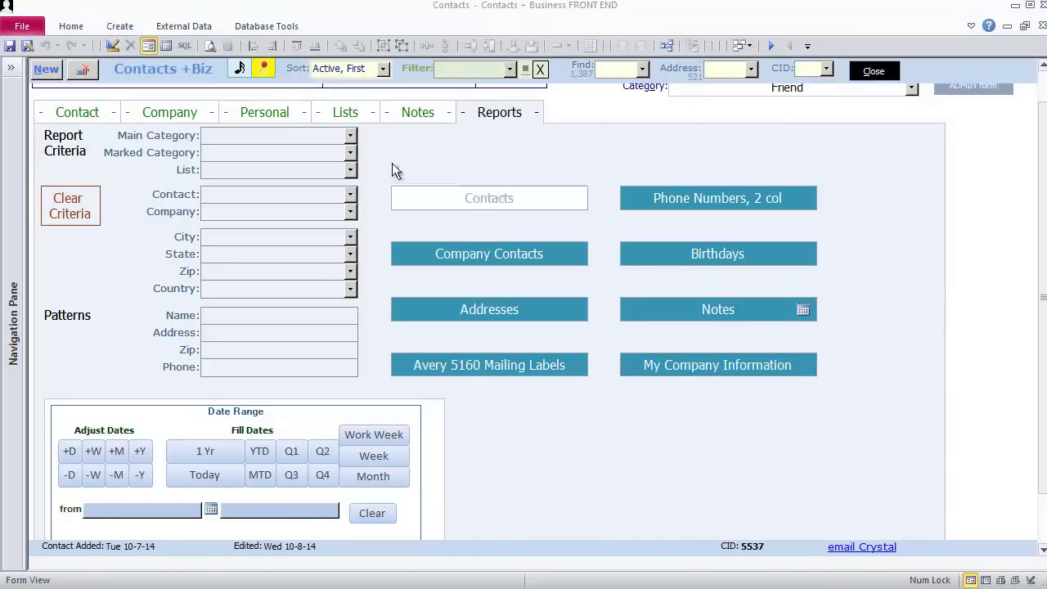
# Set Main Category to Friend and preview the Contacts and Addresses reports for friends.
pyautogui.click(350, 135)
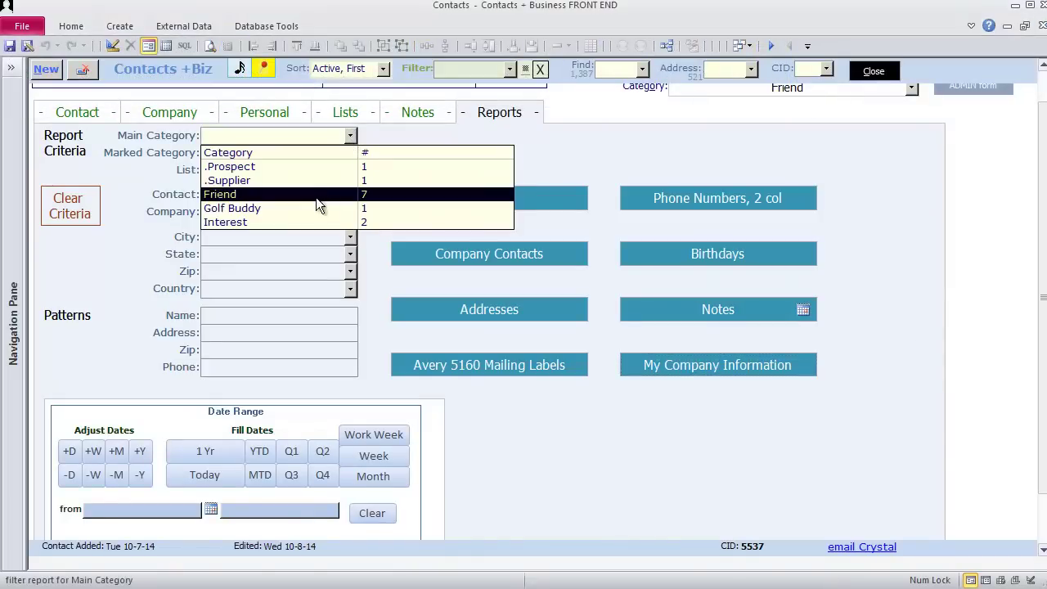
pyautogui.click(316, 197)
pyautogui.click(483, 198)
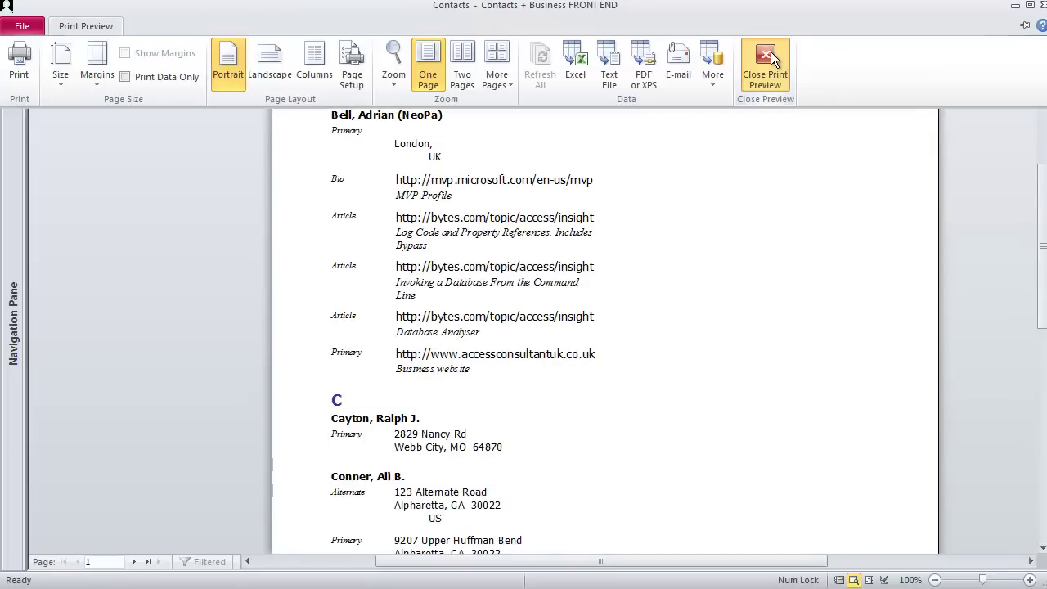
pyautogui.click(766, 62)
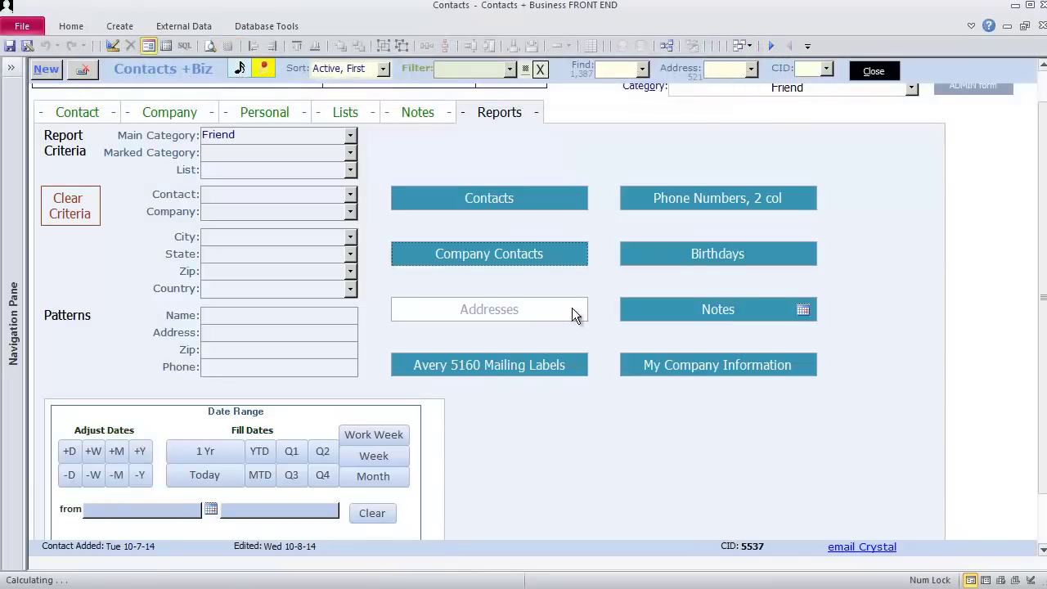
pyautogui.click(554, 303)
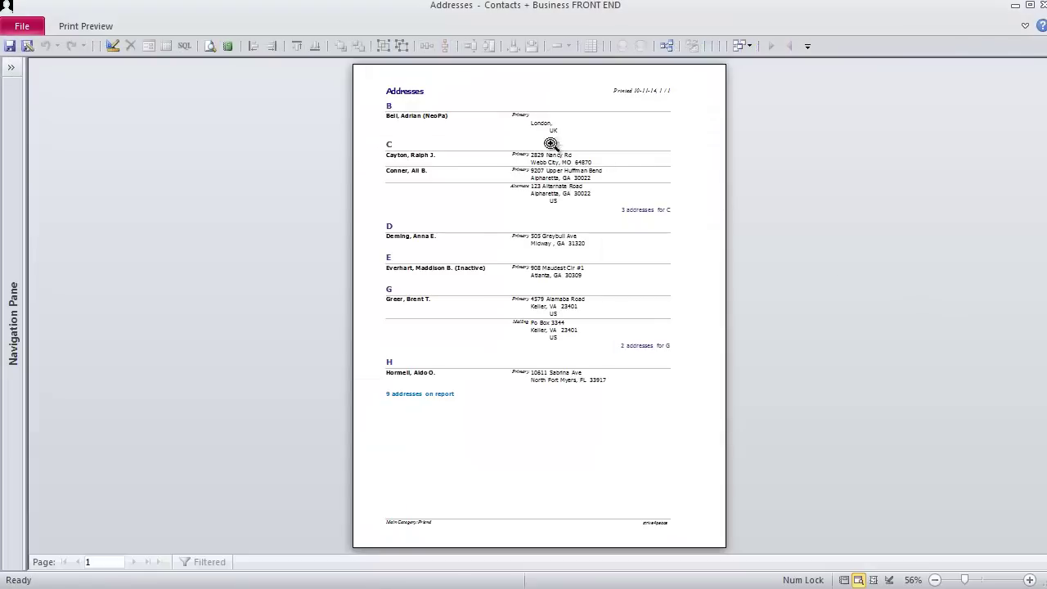
# Clear the criteria and preview the Addresses report for a single chosen contact at 100%.
pyautogui.click(98, 24)
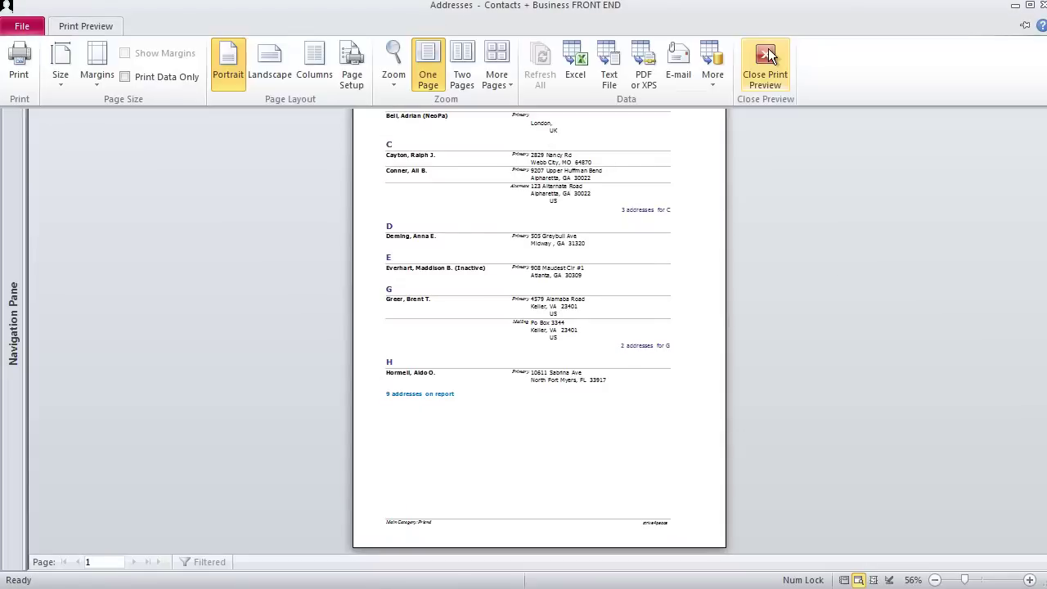
pyautogui.click(765, 61)
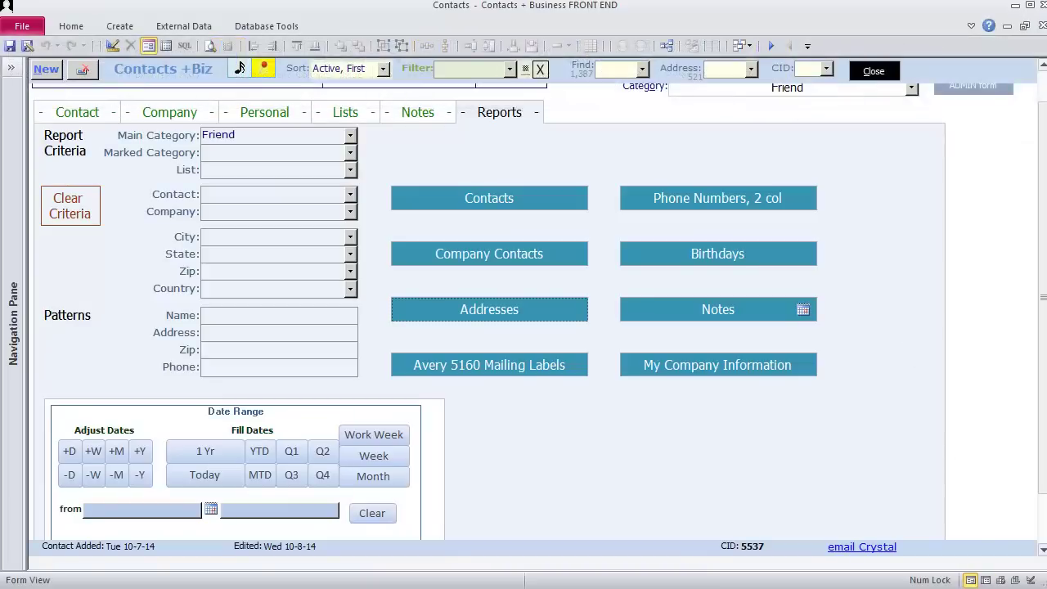
pyautogui.click(82, 211)
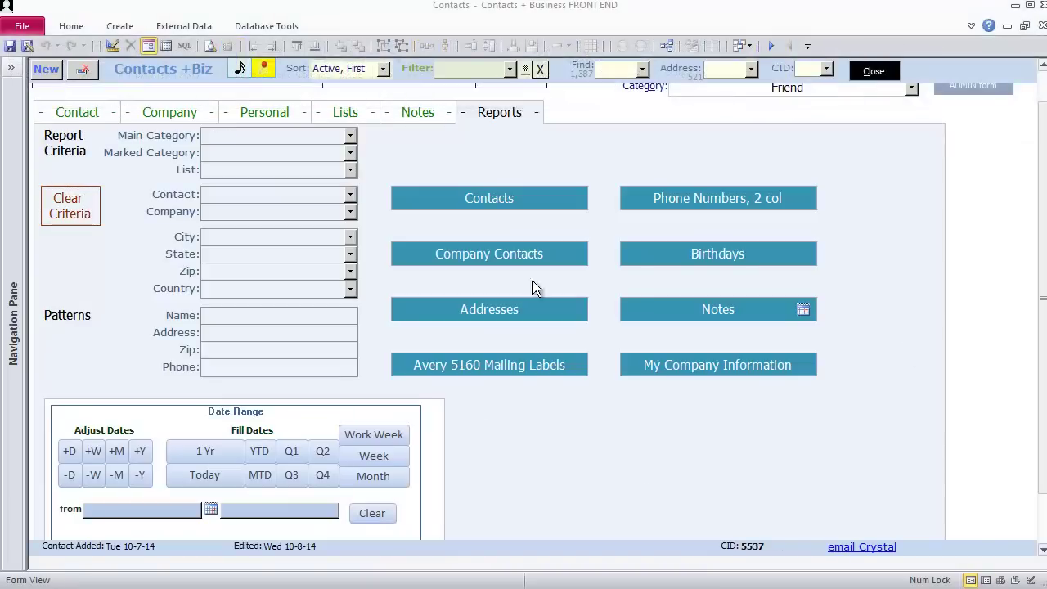
pyautogui.click(351, 197)
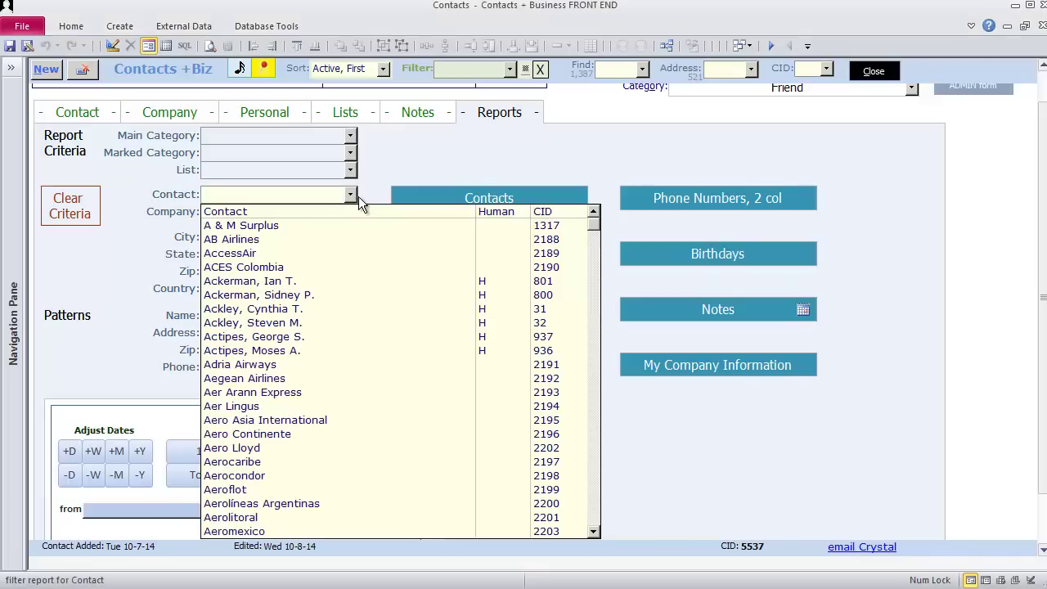
pyautogui.write('Bell, Adrian (NeoPa')
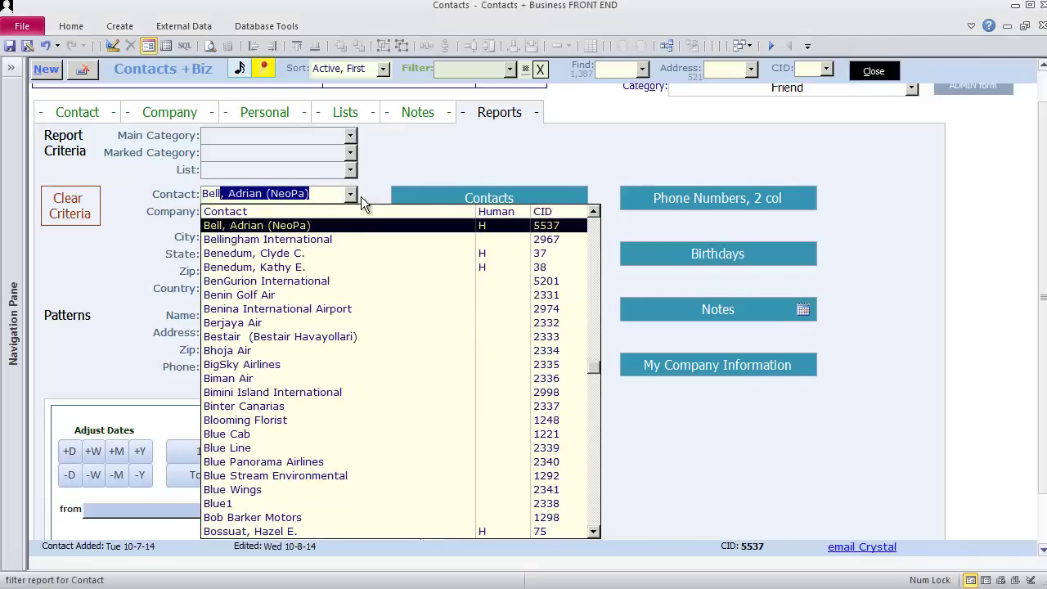
pyautogui.press('Tab')
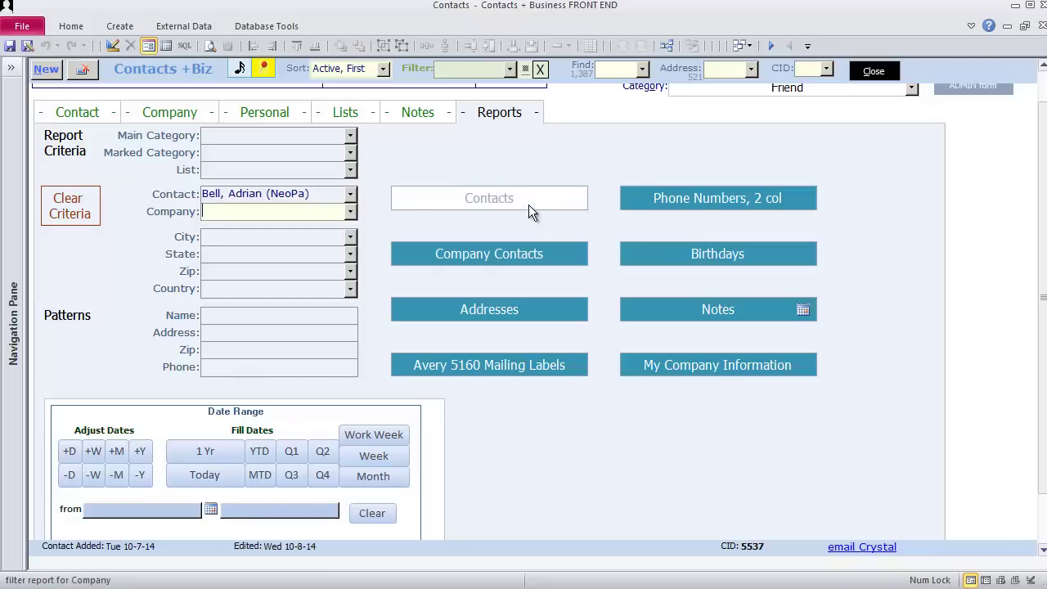
pyautogui.click(530, 308)
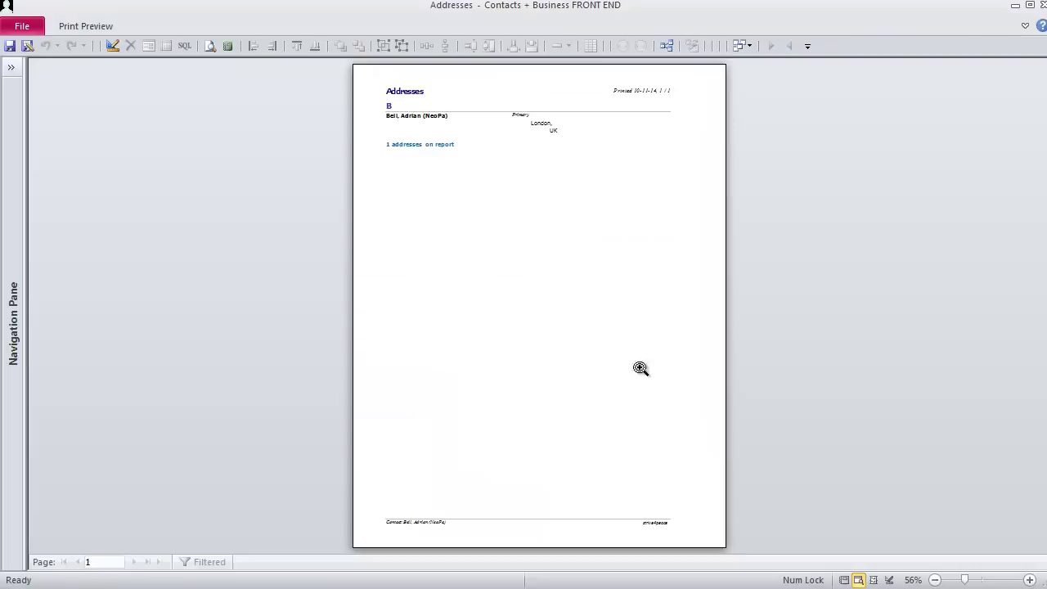
pyautogui.click(515, 124)
pyautogui.press('Escape')
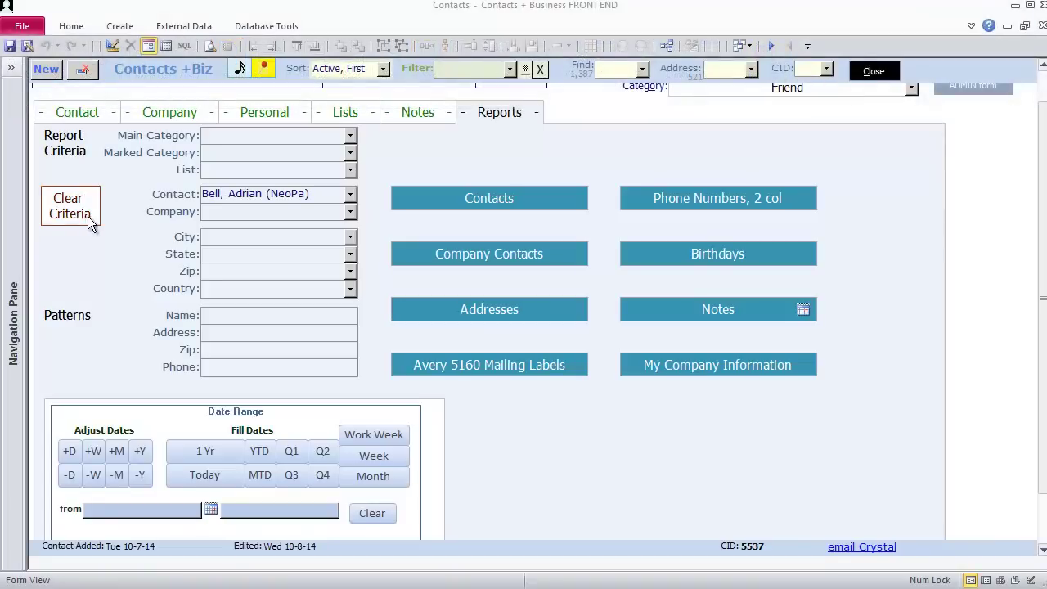
# Preview the Addresses report filtered to state CO (Colorado).
pyautogui.click(86, 216)
pyautogui.click(351, 254)
pyautogui.write('co')
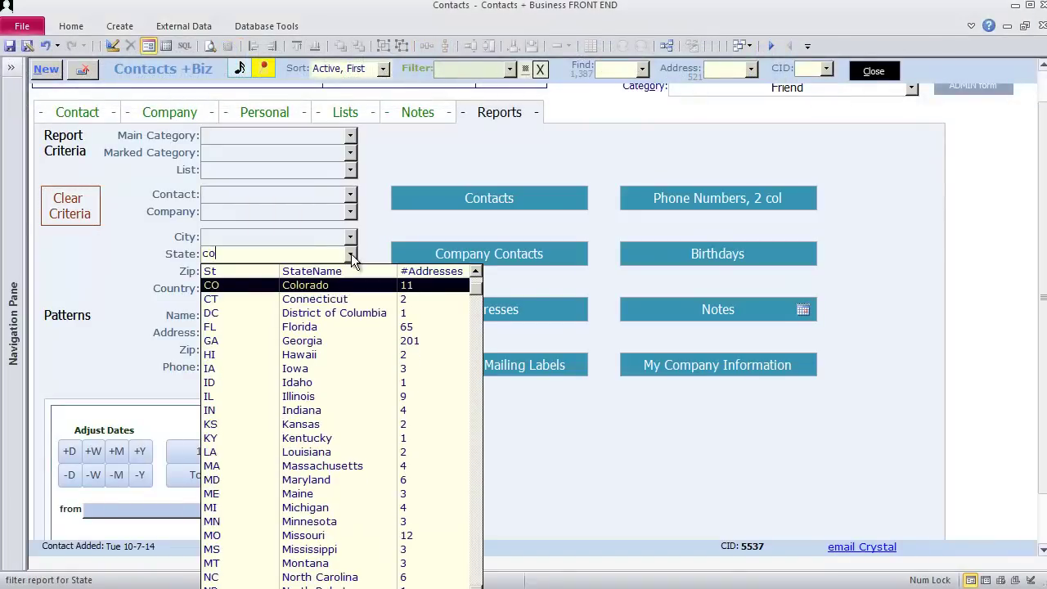
pyautogui.click(345, 282)
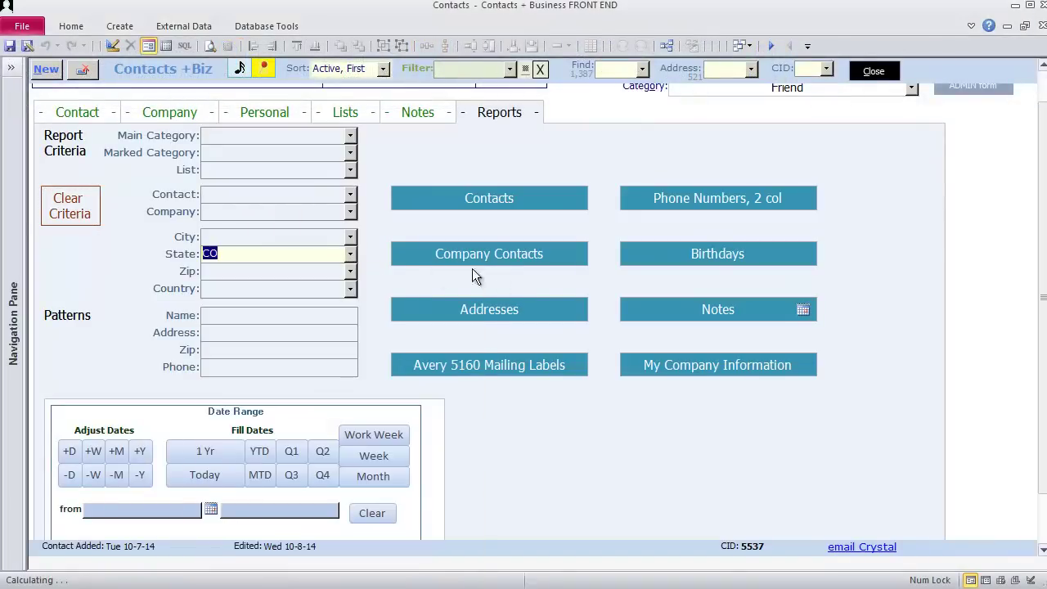
pyautogui.click(508, 308)
pyautogui.press('Escape')
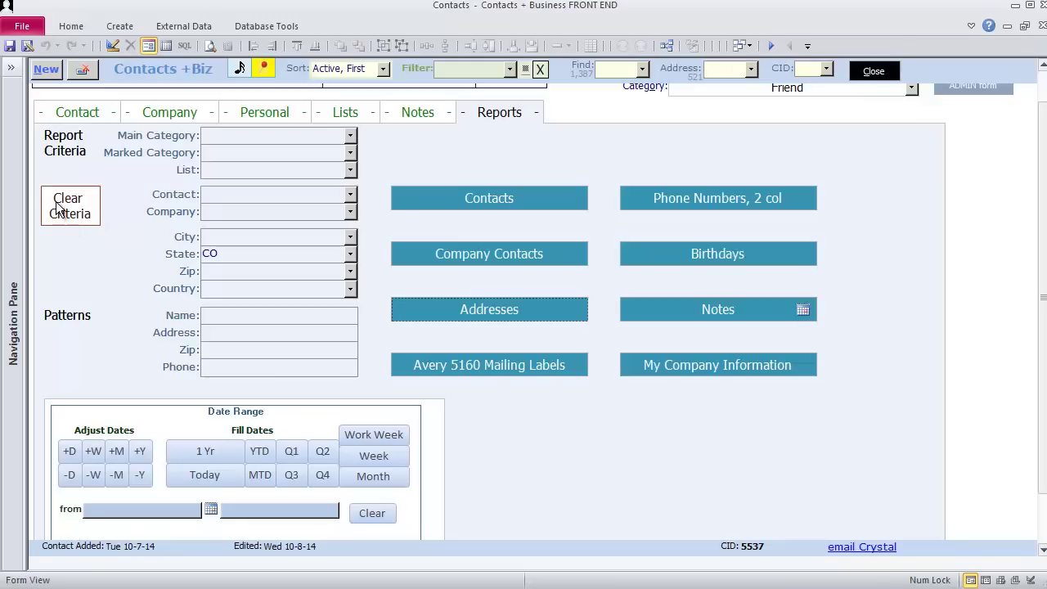
# Preview the Addresses report filtered to country UK at 100% zoom.
pyautogui.click(57, 208)
pyautogui.click(208, 288)
pyautogui.click(273, 333)
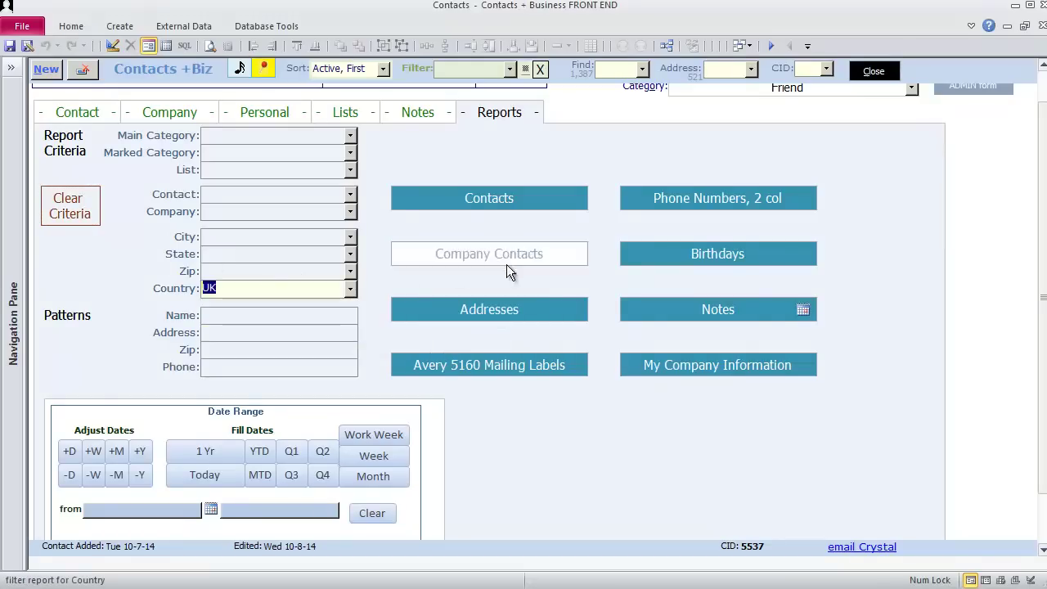
pyautogui.click(527, 312)
pyautogui.click(581, 136)
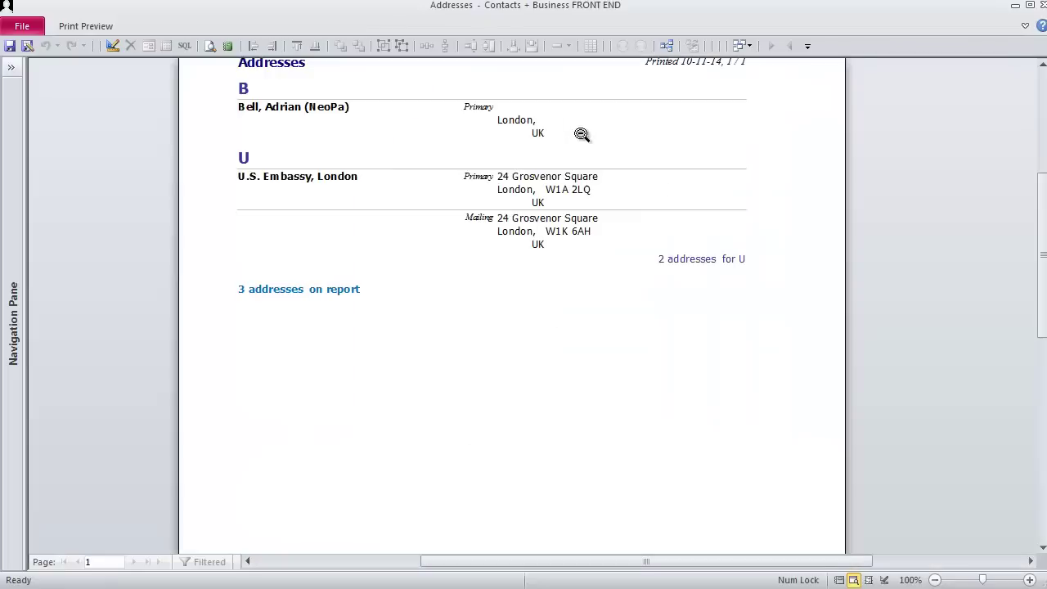
pyautogui.press('Escape')
# Preview the Addresses report filtered by the address pattern 'green'.
pyautogui.click(69, 206)
pyautogui.write('gre')
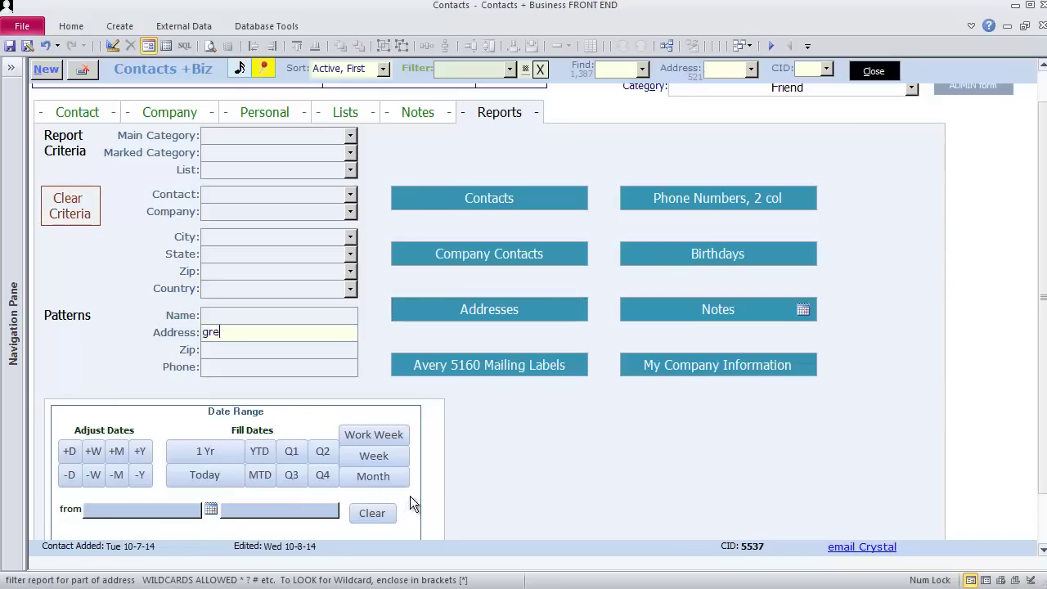
pyautogui.write('en')
pyautogui.click(527, 301)
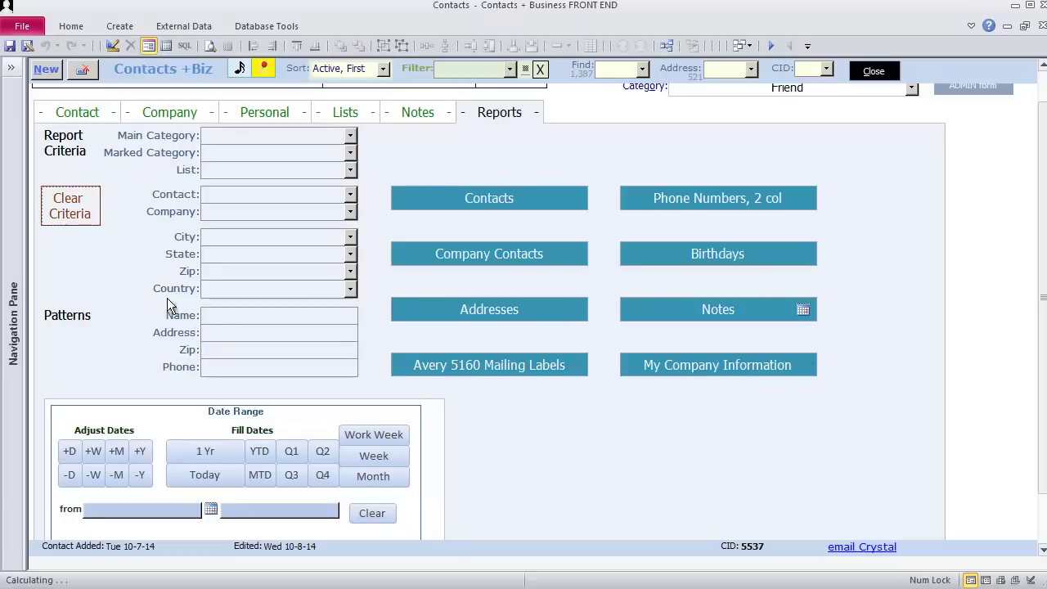
# Preview the Addresses report for the name pattern 'grah', then close the preview.
pyautogui.click(207, 315)
pyautogui.write('grah')
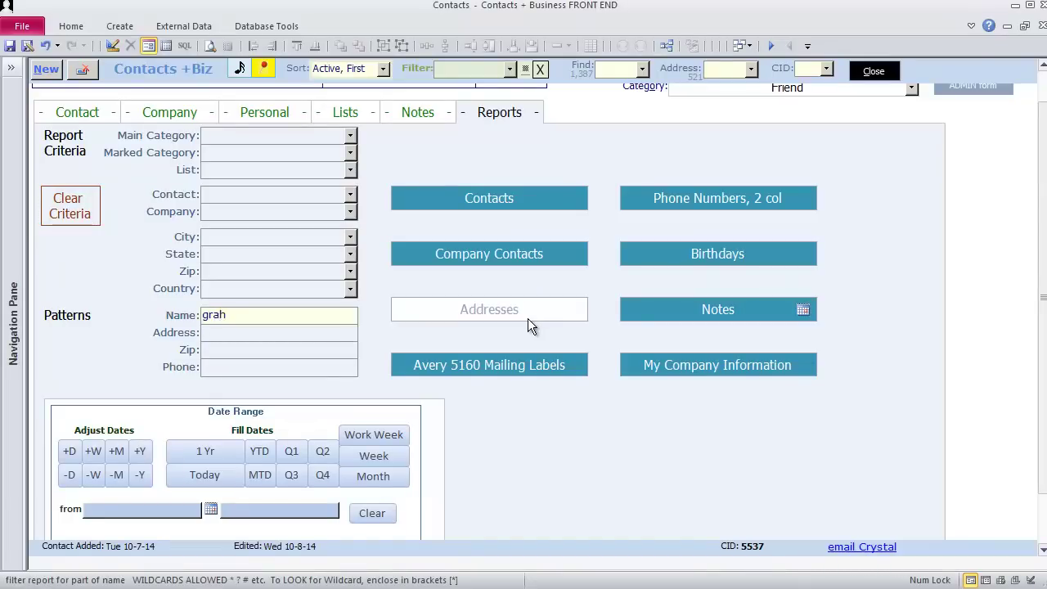
pyautogui.click(528, 316)
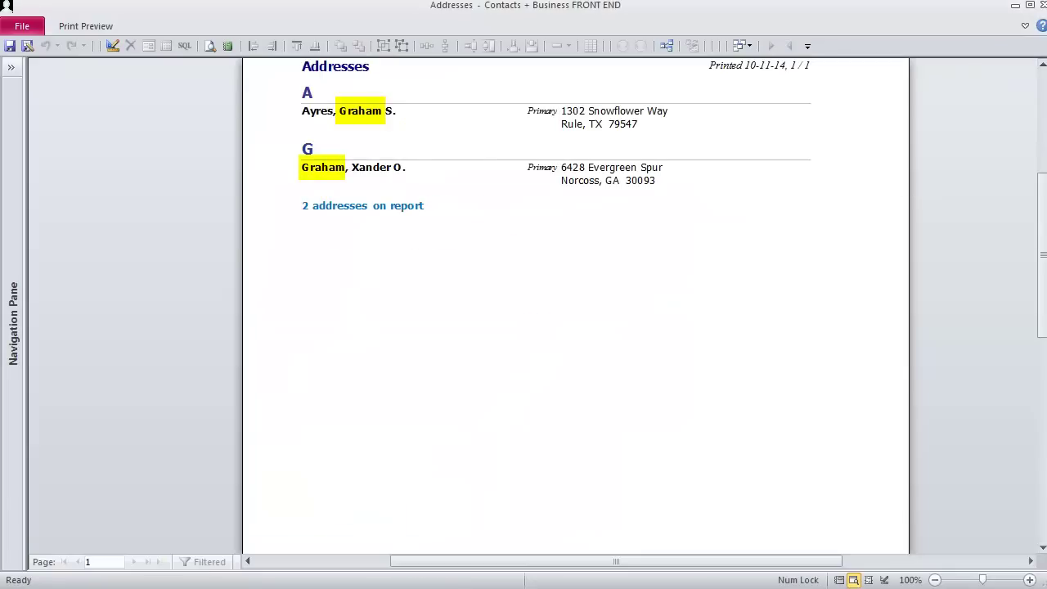
pyautogui.click(97, 28)
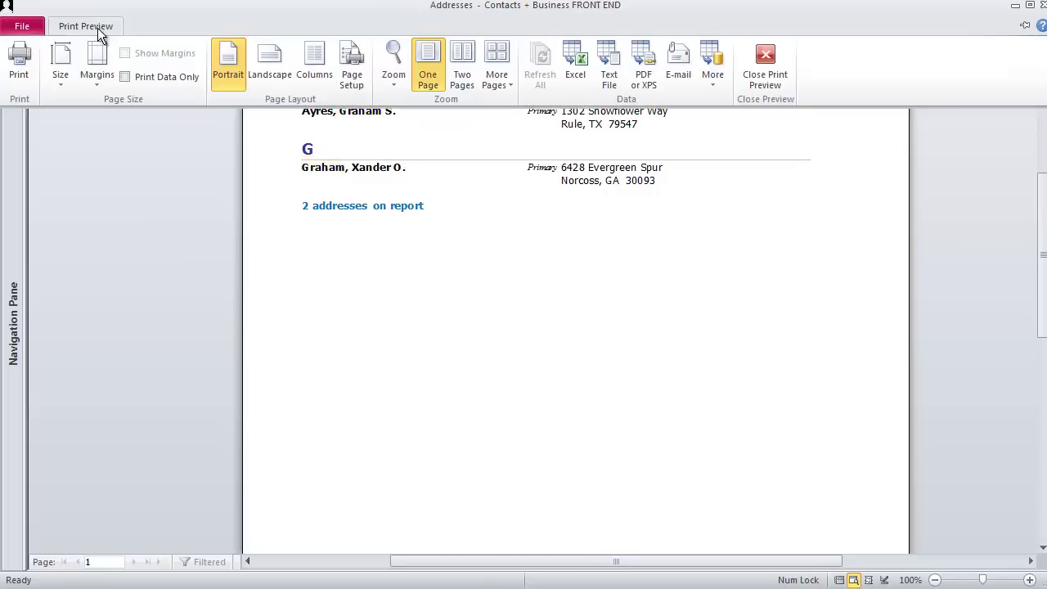
pyautogui.click(768, 53)
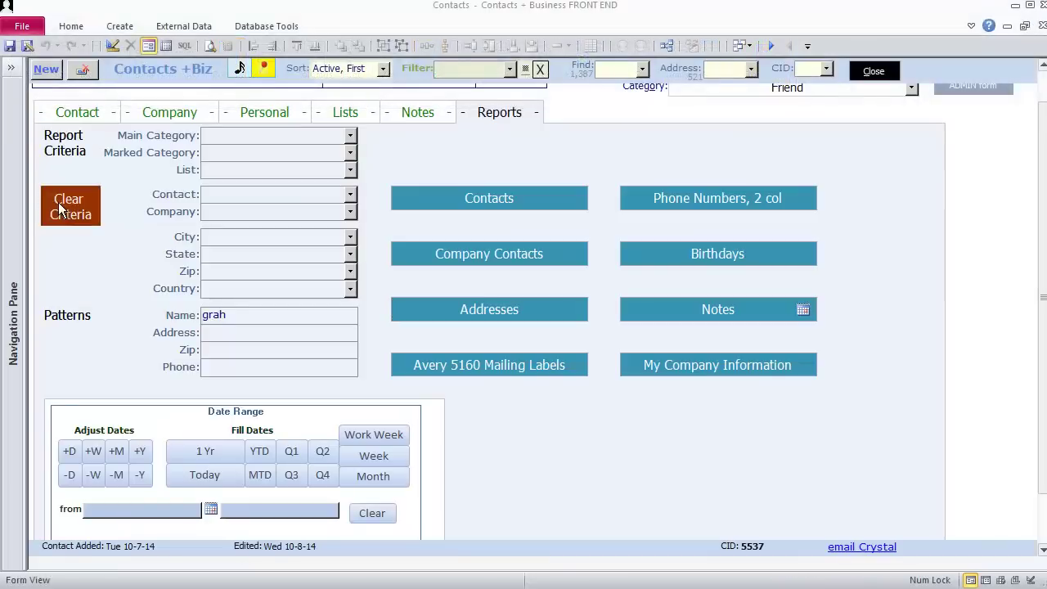
# Preview the Contacts report for phone numbers containing 123, then close the preview.
pyautogui.write('12')
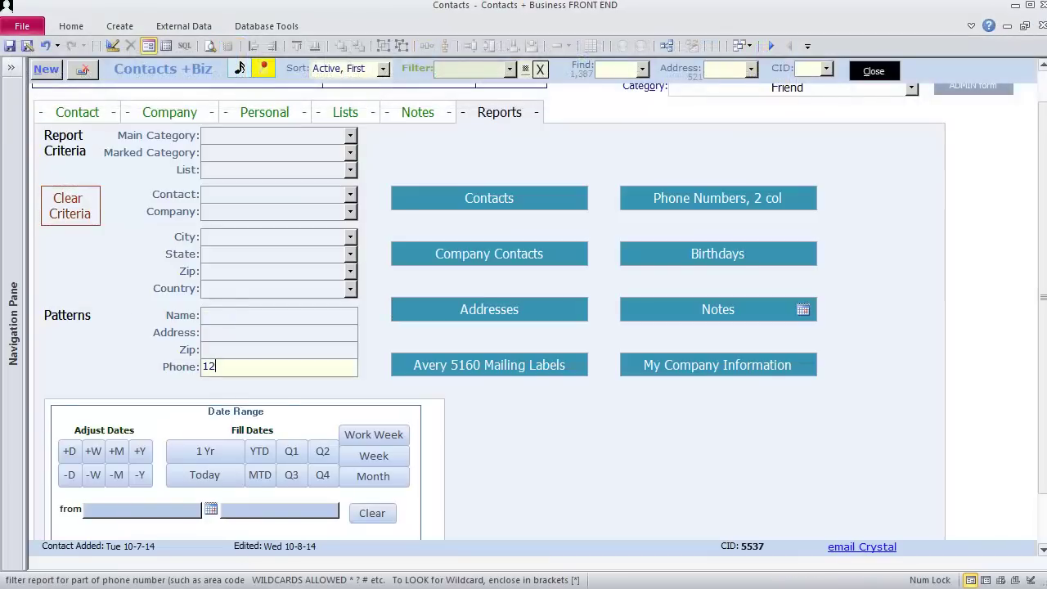
pyautogui.write('3')
pyautogui.click(511, 199)
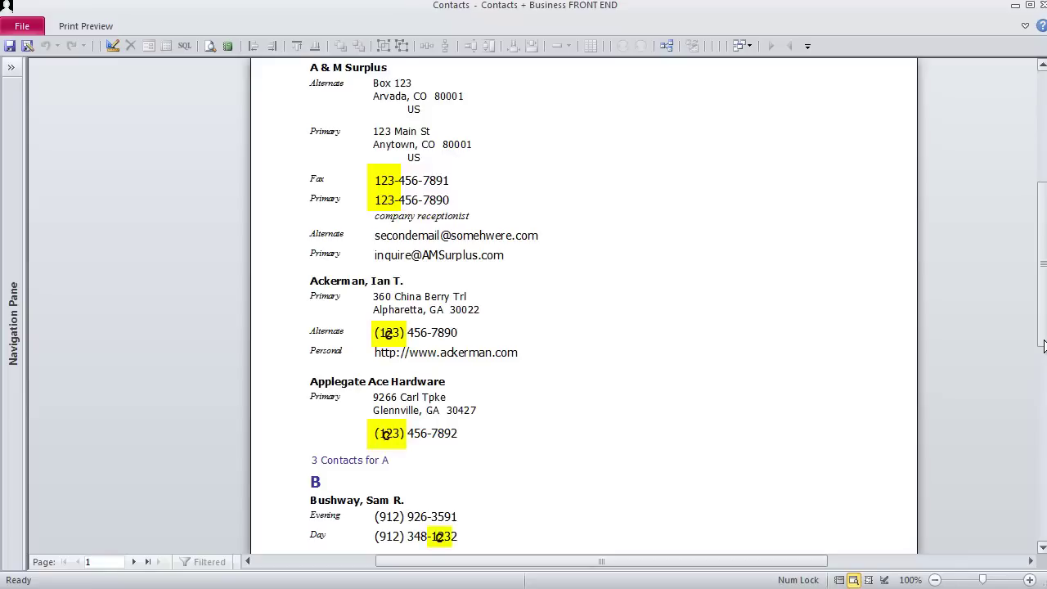
pyautogui.moveTo(1044, 345); pyautogui.dragTo(1044, 360)
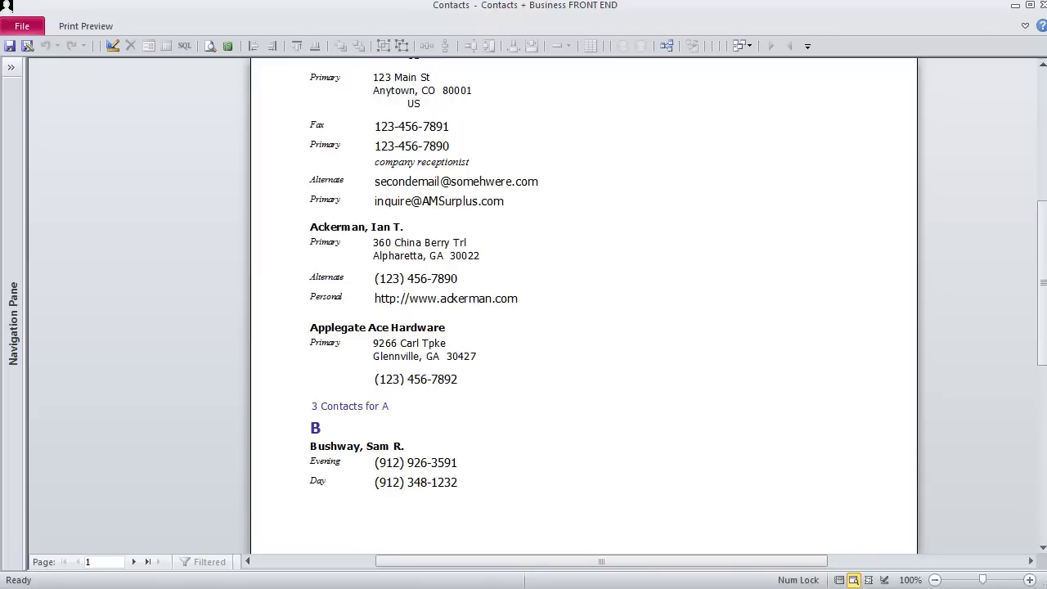
pyautogui.click(71, 26)
pyautogui.click(773, 55)
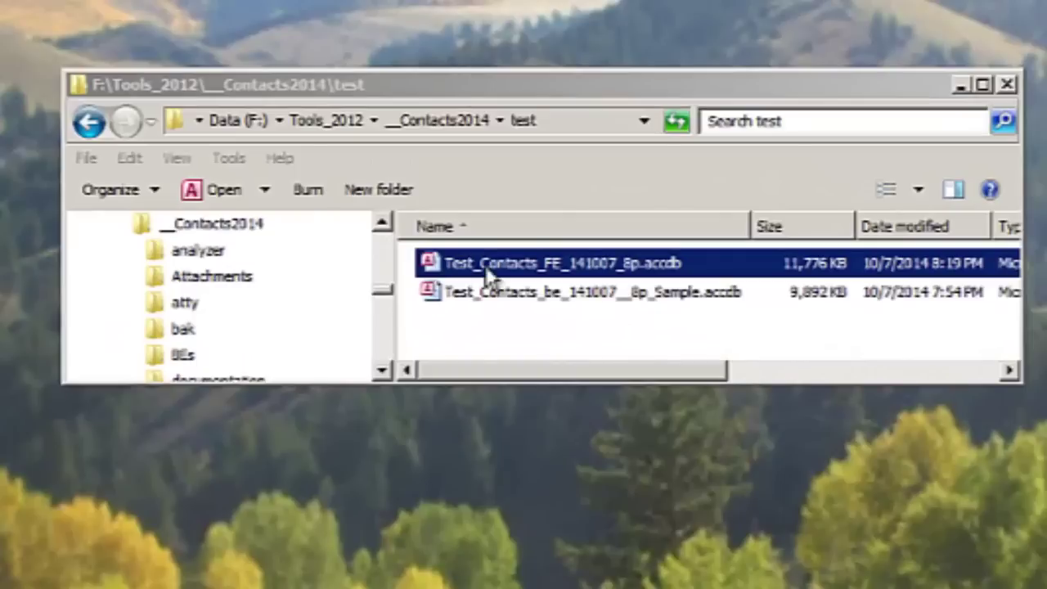
# Launch Test_Contacts_FE_141007_8p.accdb from the test folder.
pyautogui.doubleClick(488, 276)
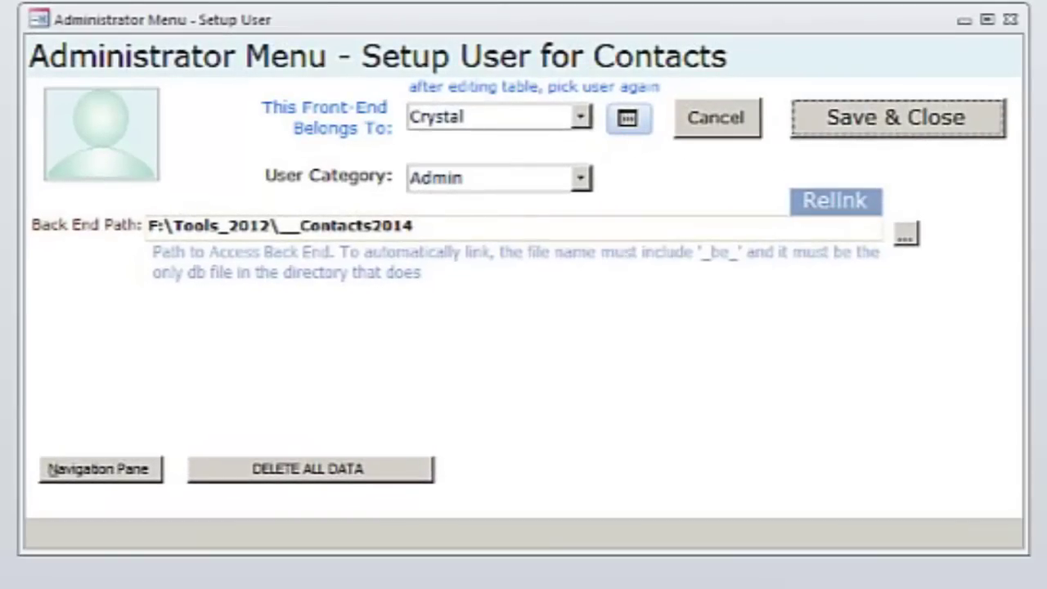
# Relink the 89 tables to Contacts_be_141007_8p_Sample.accdb, acknowledging both messages.
pyautogui.click(846, 206)
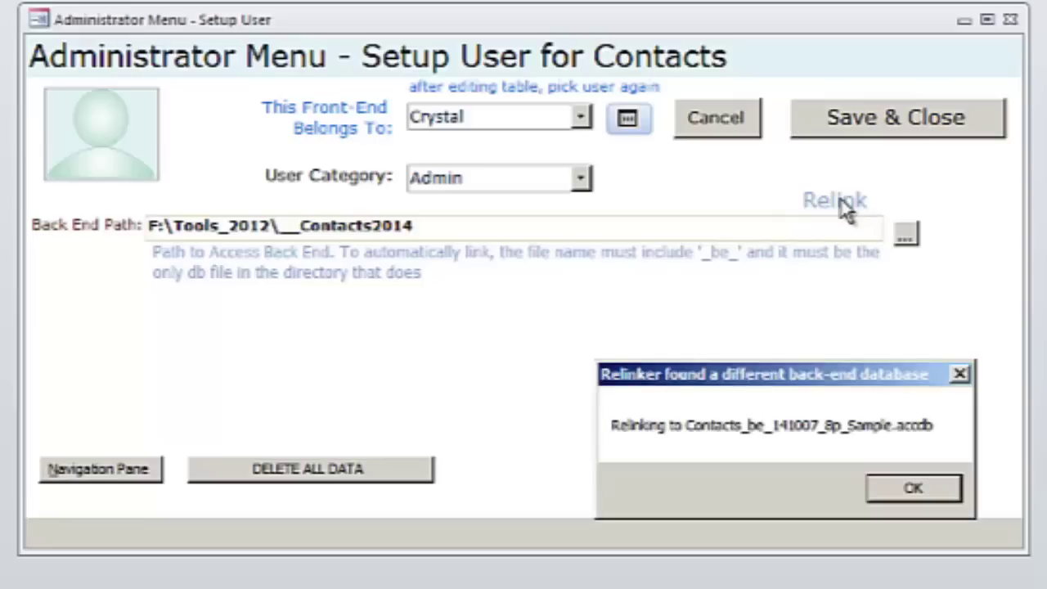
pyautogui.click(910, 490)
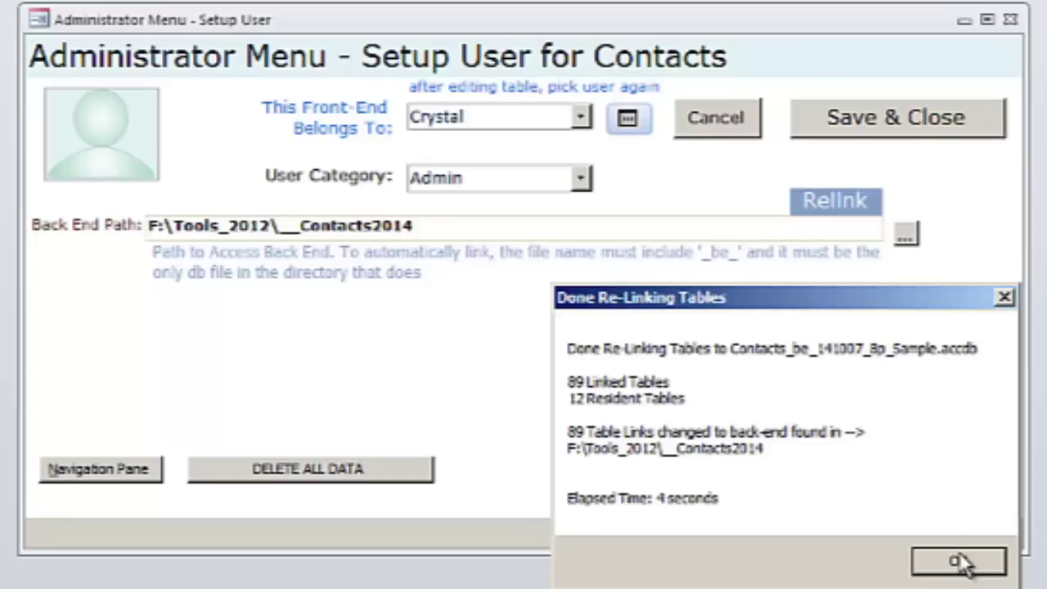
pyautogui.click(959, 561)
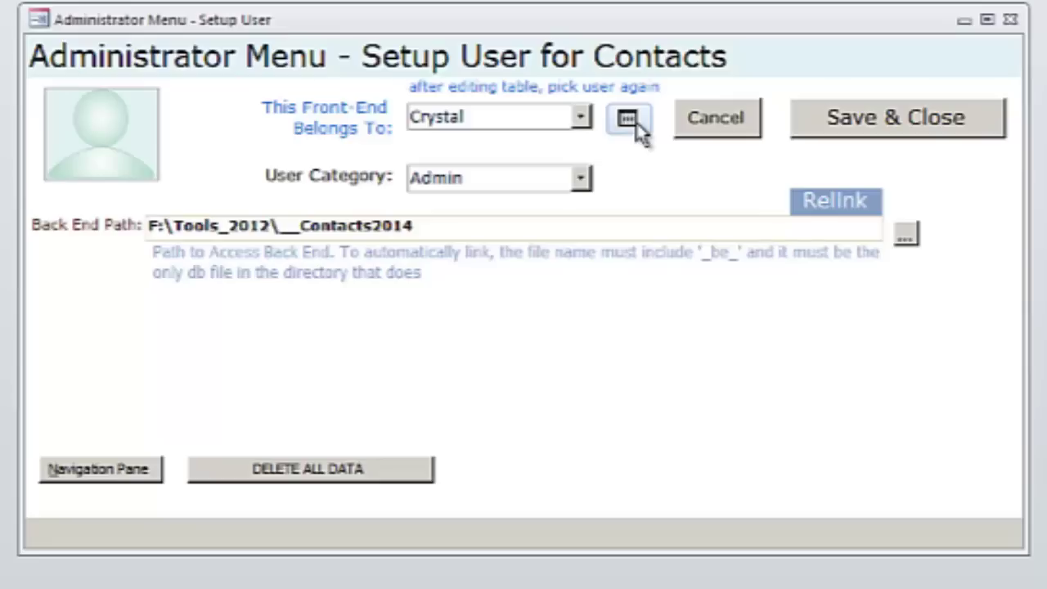
# Open the c_Usrs table, select User1's name for replacement, and check the c_UsrCats categories.
pyautogui.press('F4')
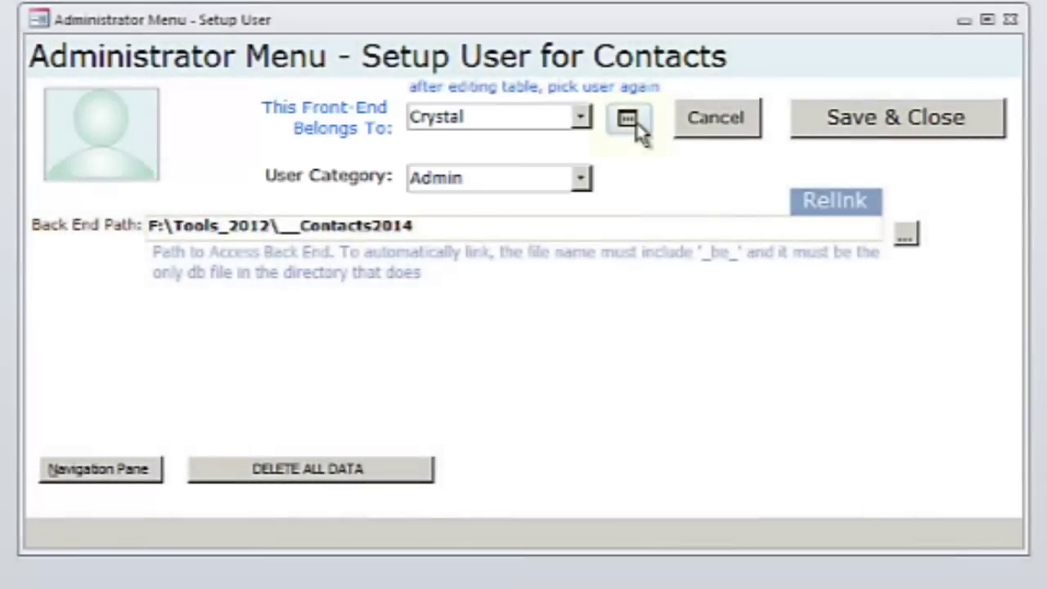
pyautogui.click(632, 123)
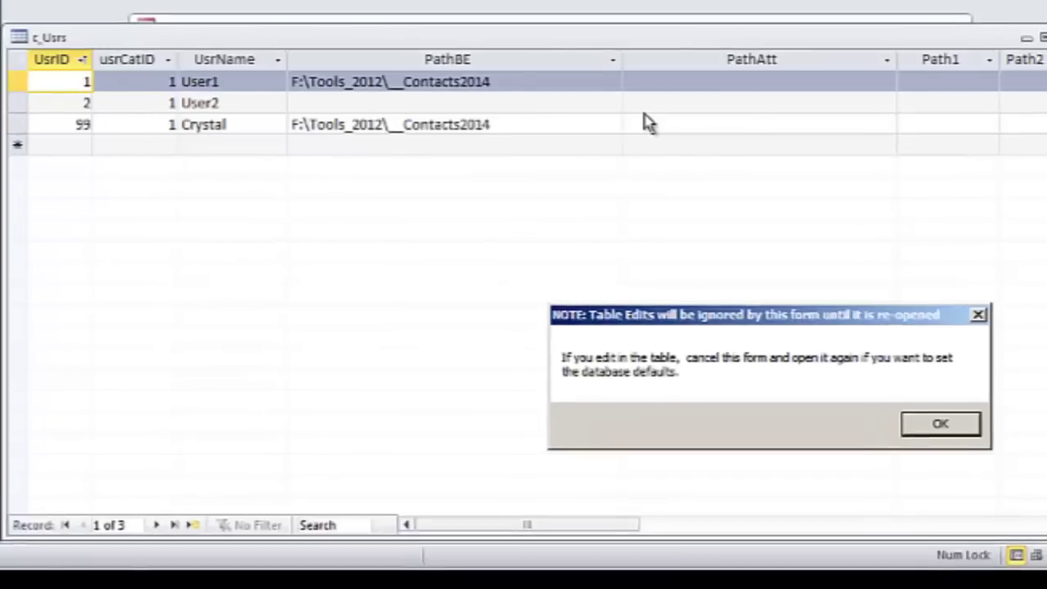
pyautogui.press('Return')
pyautogui.click(234, 82)
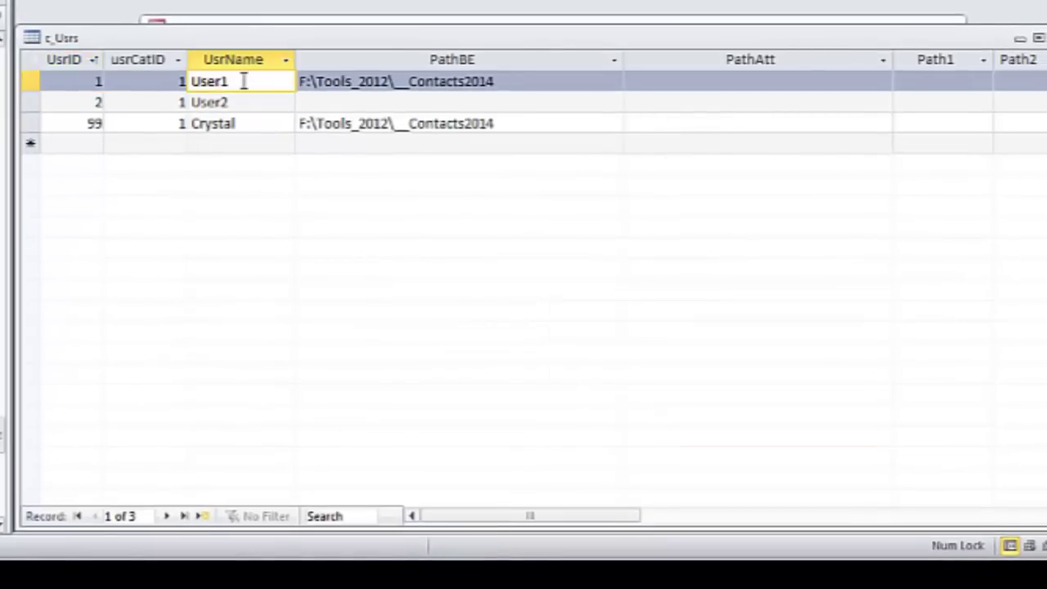
pyautogui.doubleClick(243, 83)
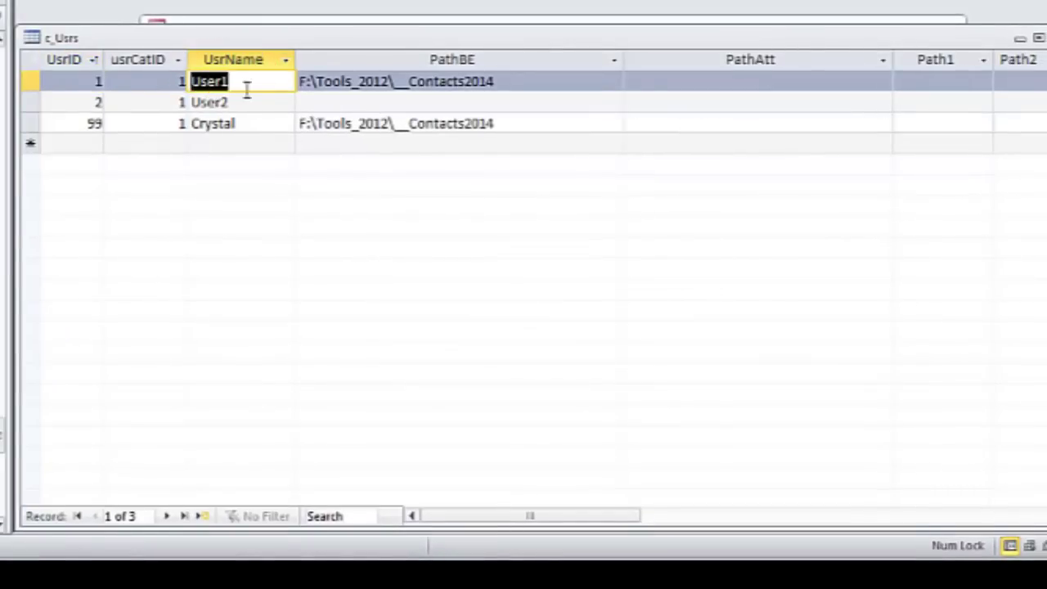
pyautogui.click(162, 82)
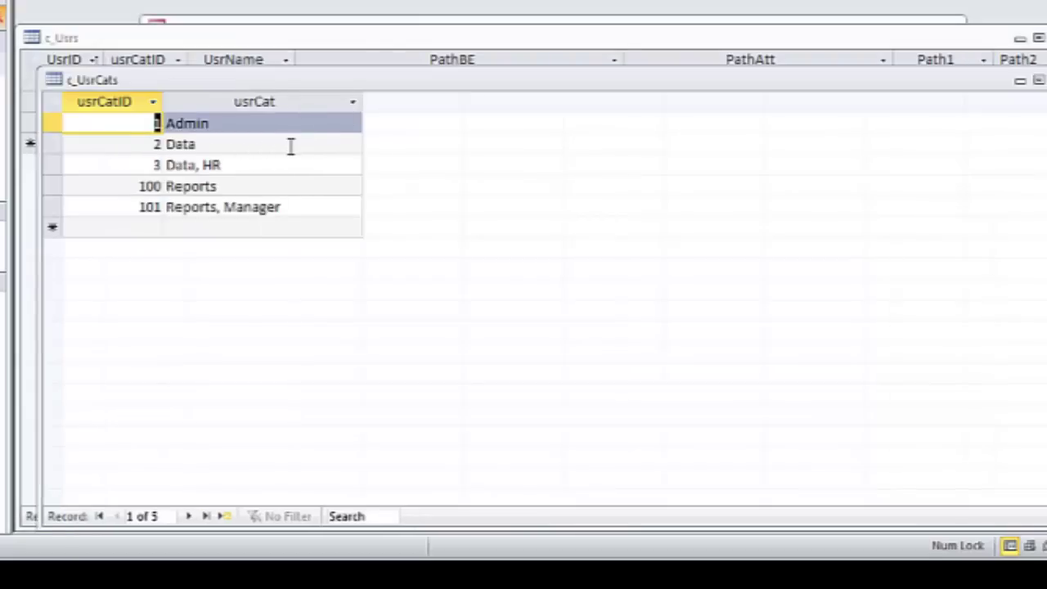
pyautogui.click(291, 148)
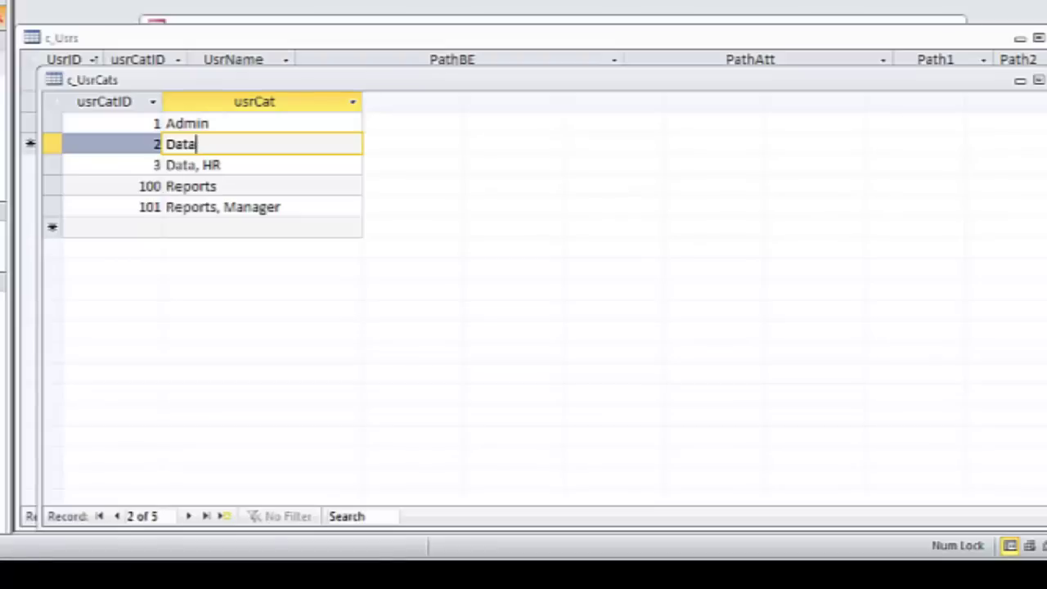
pyautogui.click(1038, 79)
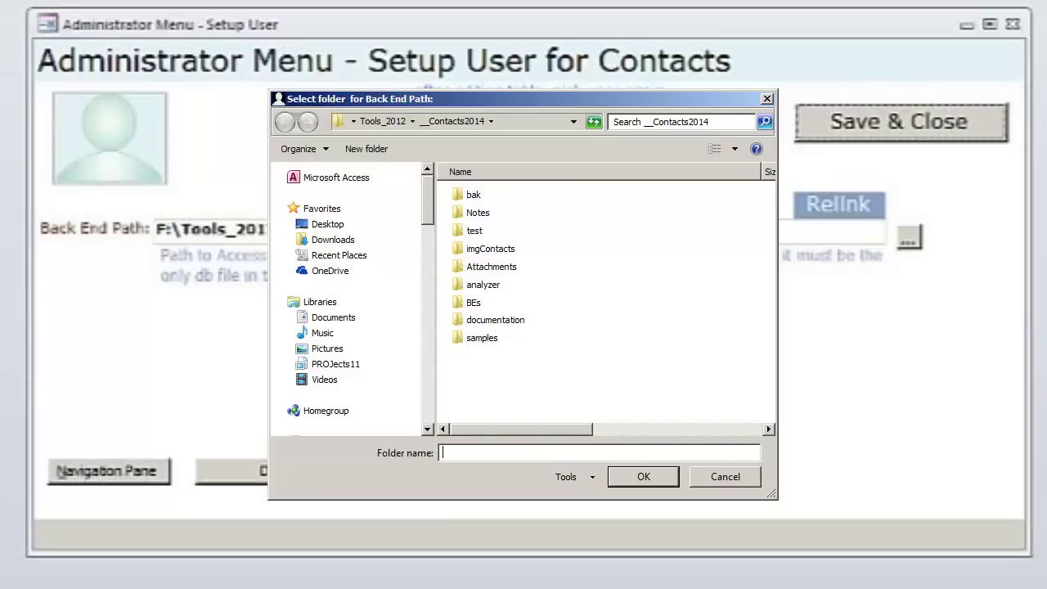
# Close the back-end folder picker, keeping the path F:\Tools_2012\__Contacts2014.
pyautogui.press('Return')
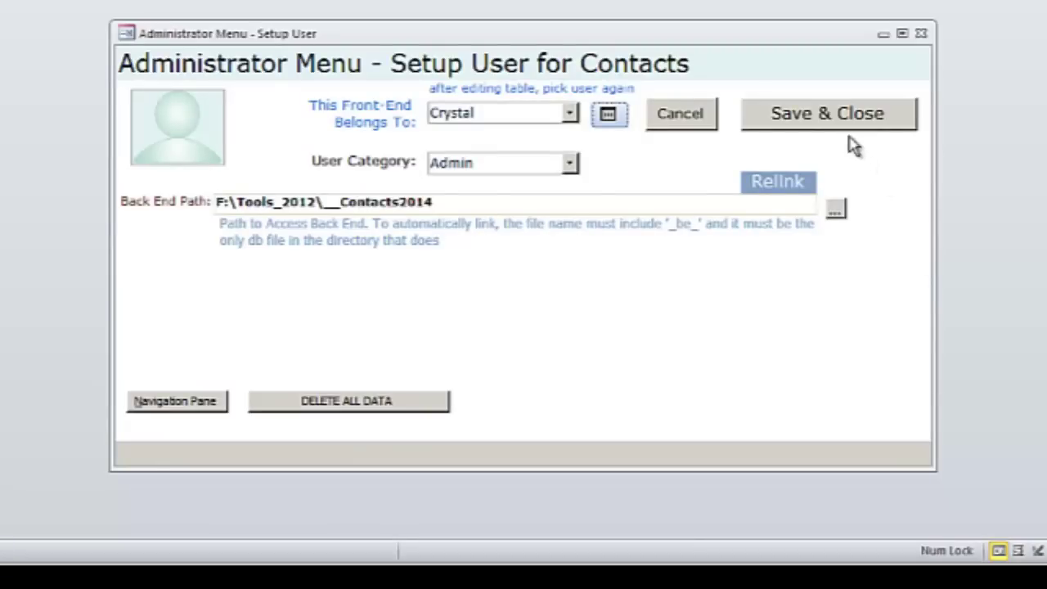
# Save and close the Setup User form.
pyautogui.click(828, 127)
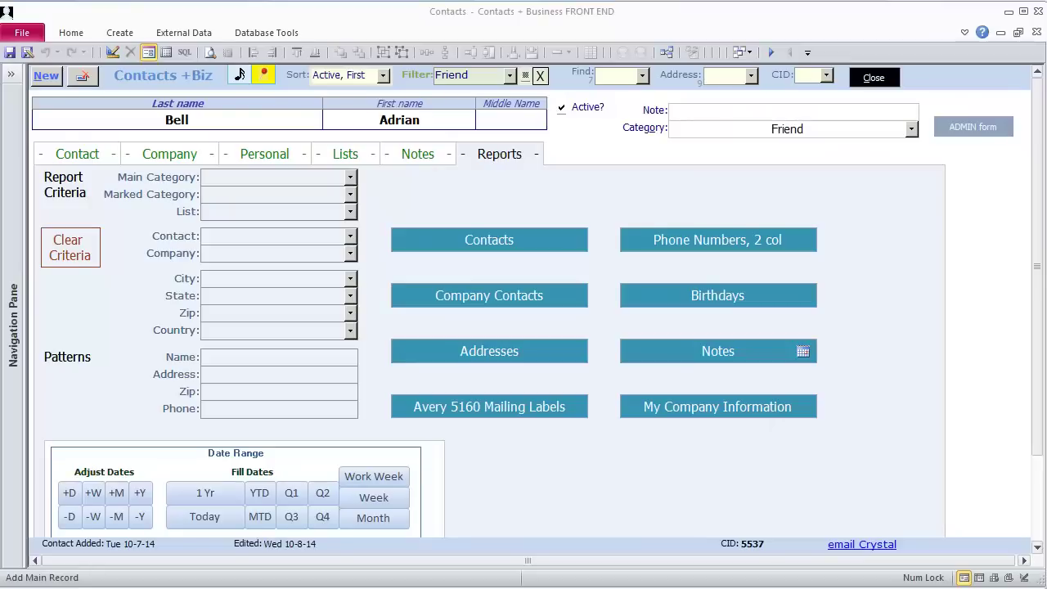
# Start a new contact and enter its last and first names.
pyautogui.click(46, 76)
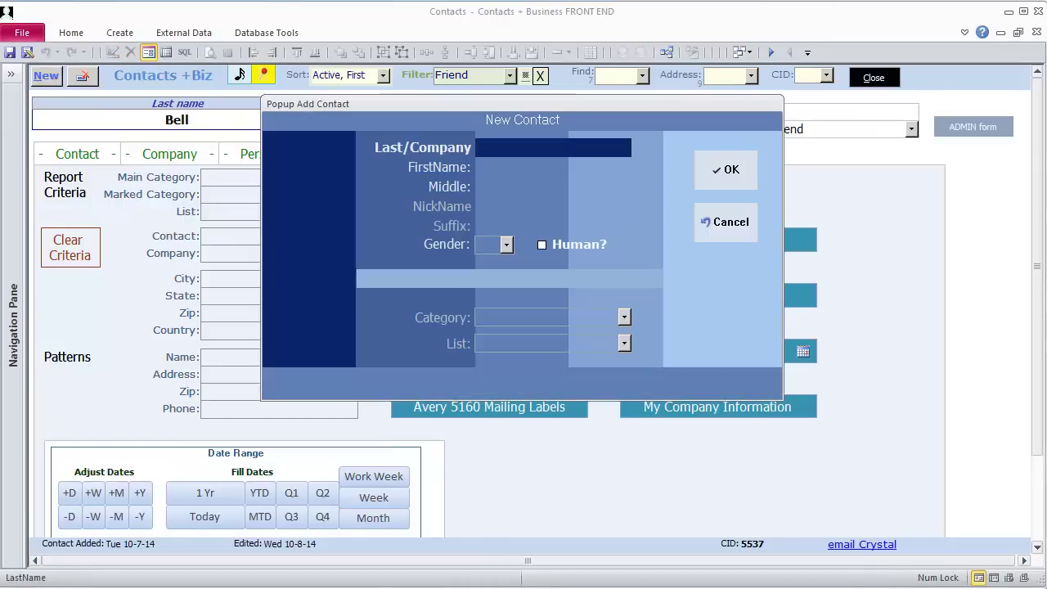
pyautogui.write('Apple')
pyautogui.press('Tab')
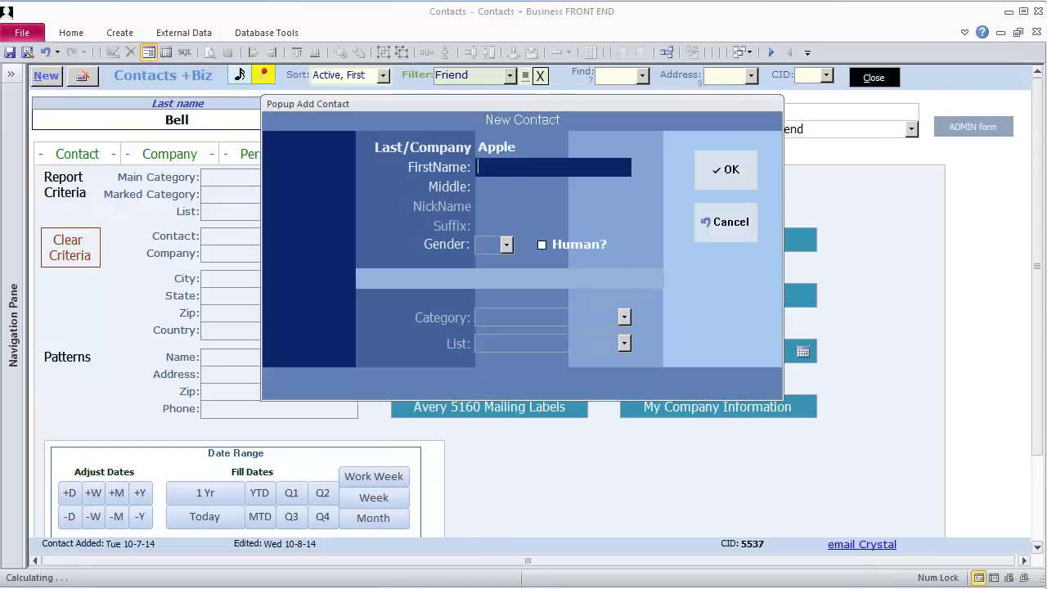
pyautogui.write('Annie')
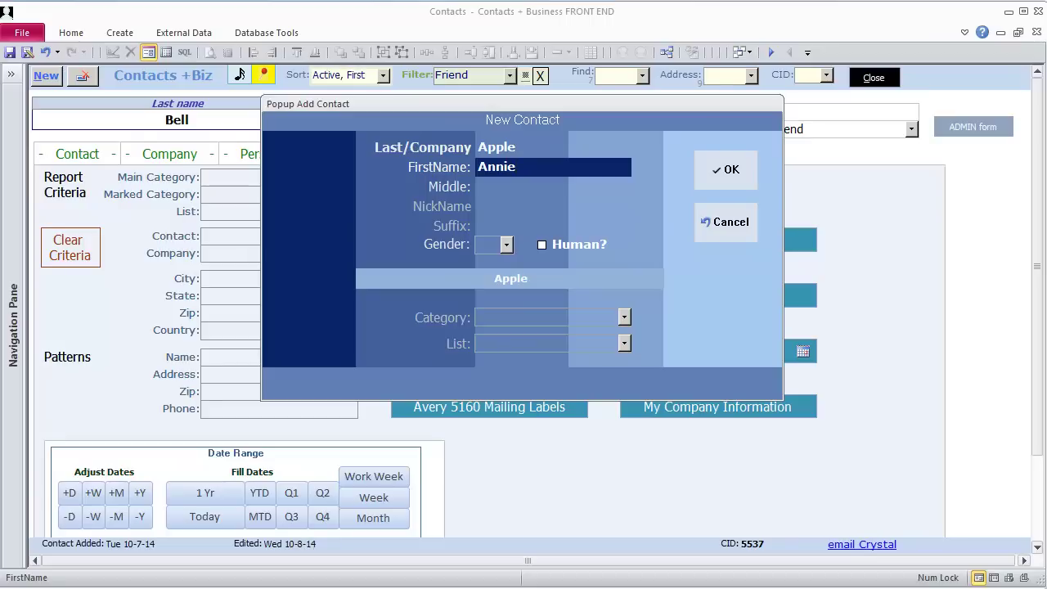
pyautogui.press('Tab')
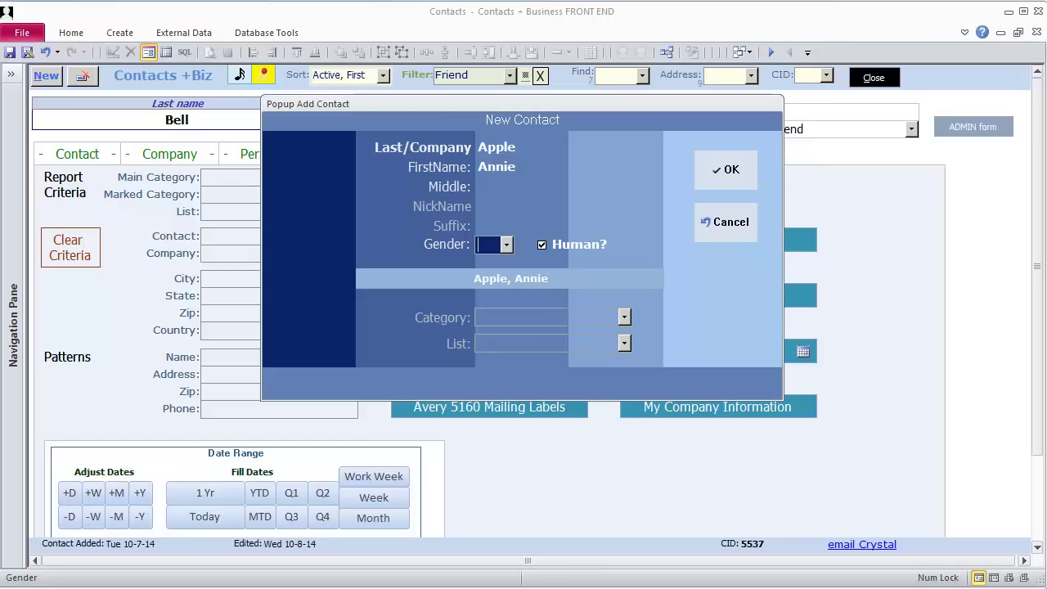
# Set gender F, put the contact on the Christmas Card list, and create it.
pyautogui.write('f')
pyautogui.press('Tab')
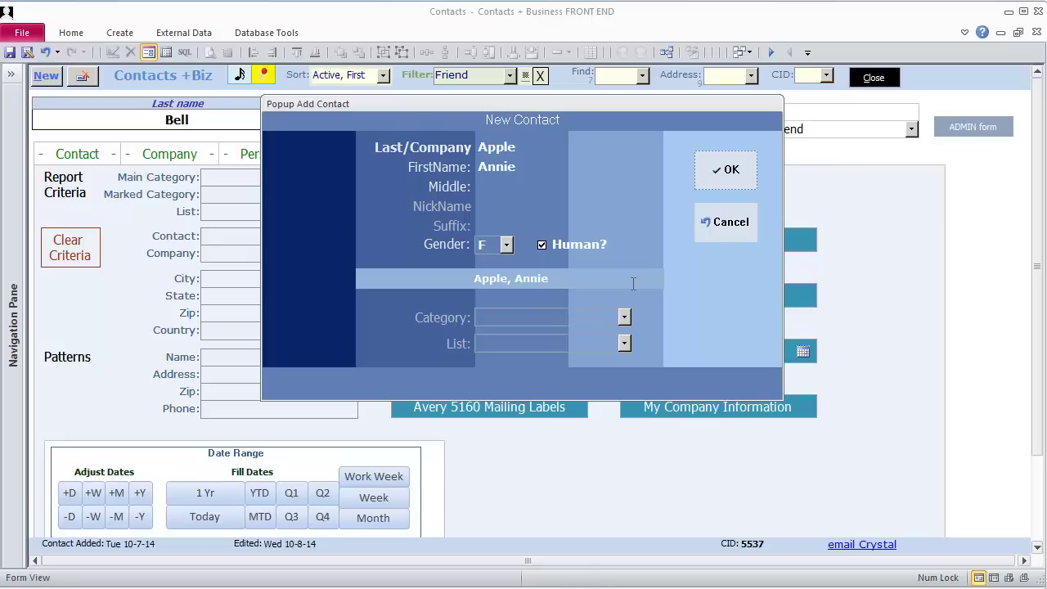
pyautogui.click(625, 316)
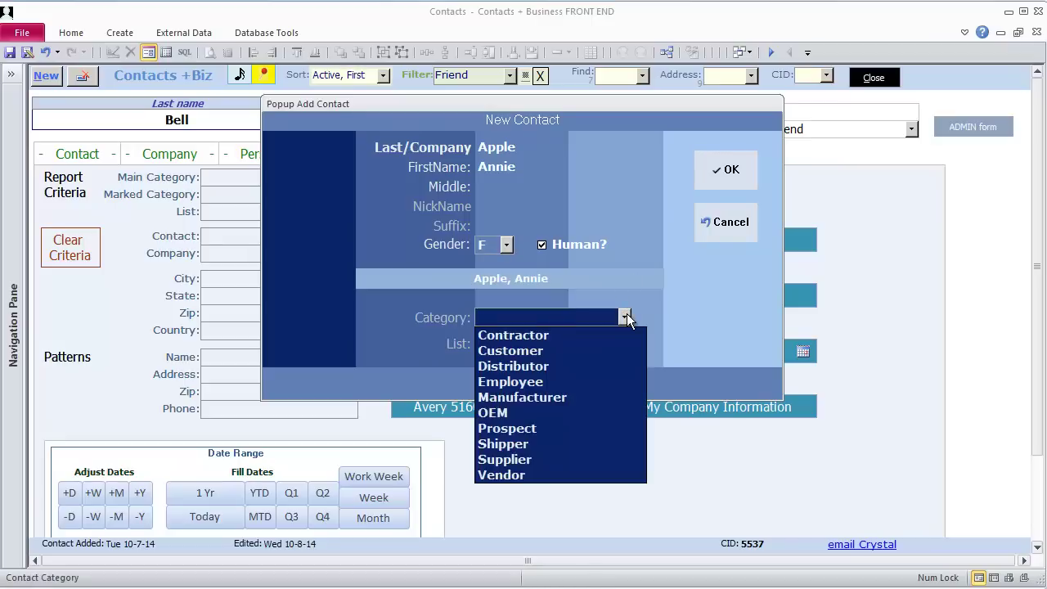
pyautogui.press('Tab')
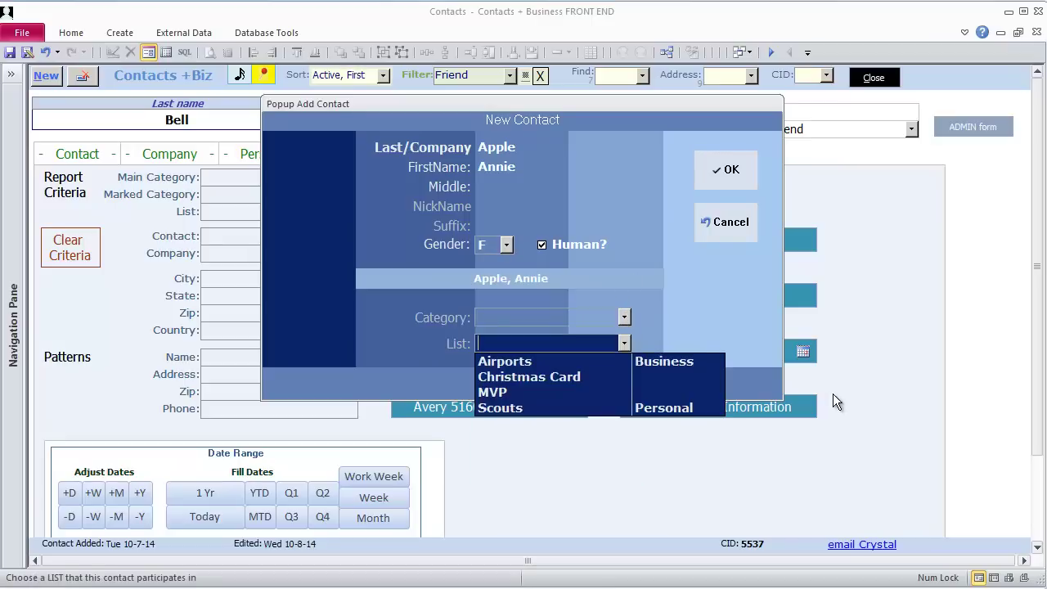
pyautogui.click(587, 376)
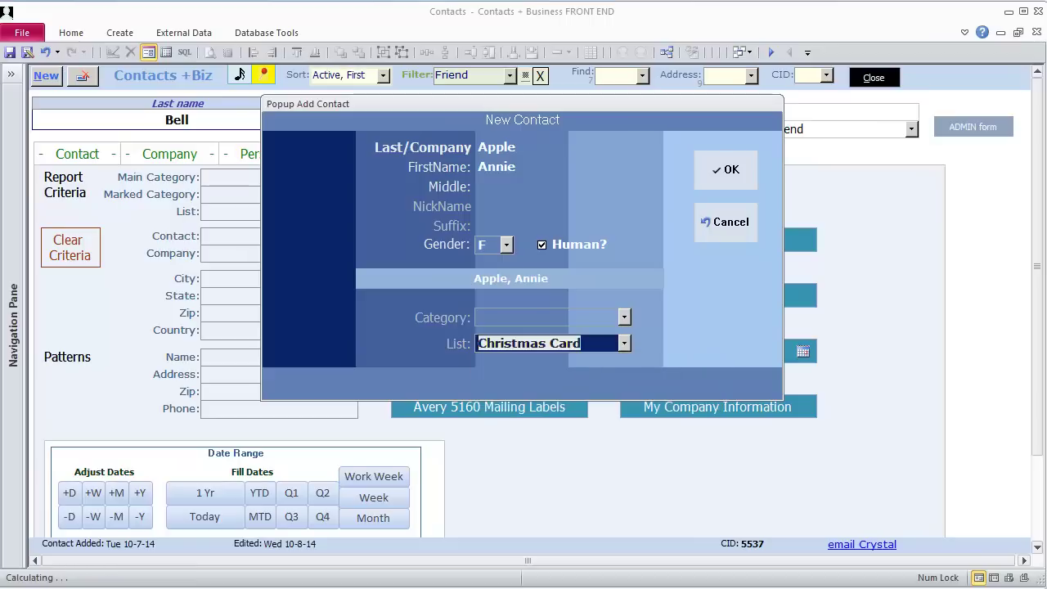
pyautogui.click(726, 169)
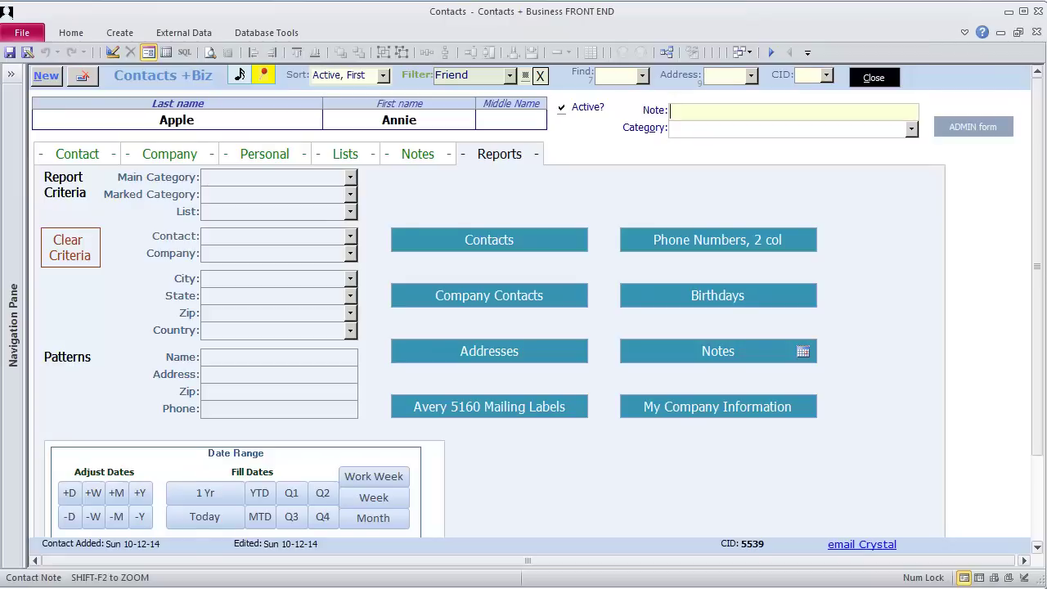
# Check the new contact's addresses and phones page, then view its Company page.
pyautogui.click(77, 154)
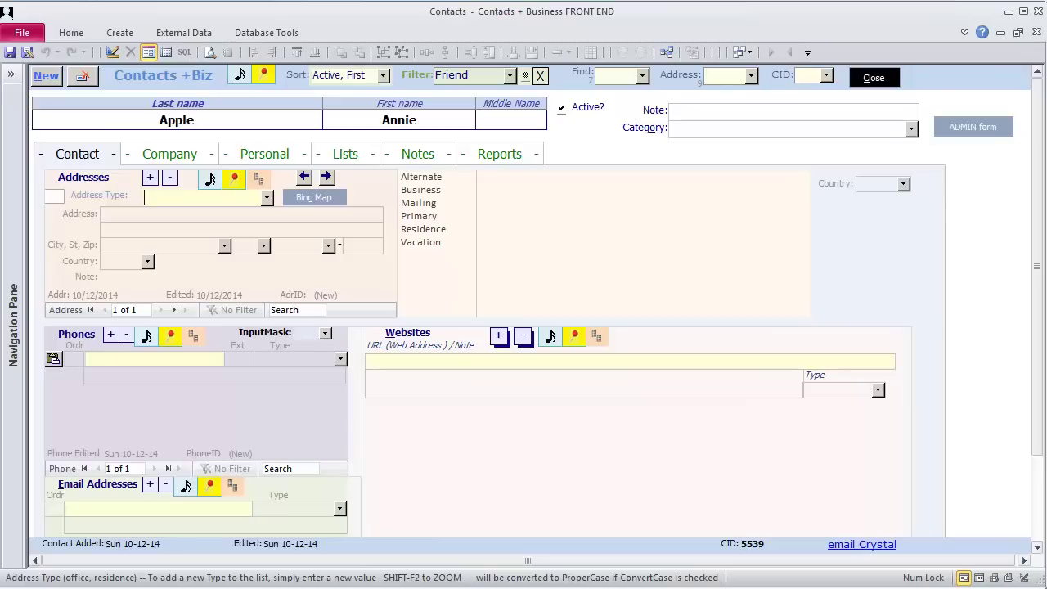
pyautogui.click(210, 158)
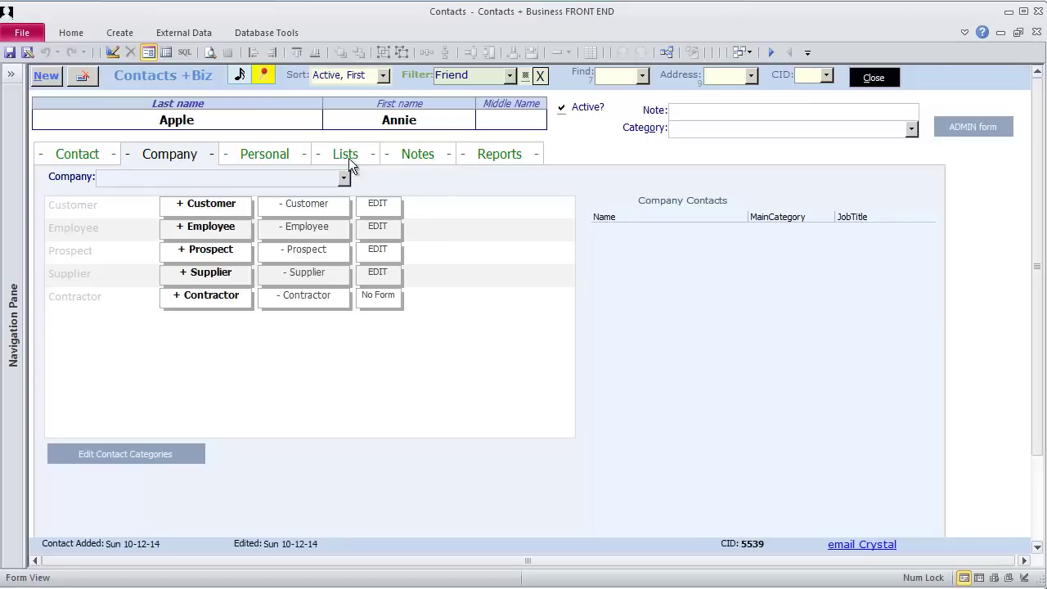
# Review the new contact's Personal, Lists, Notes and Reports pages.
pyautogui.click(270, 155)
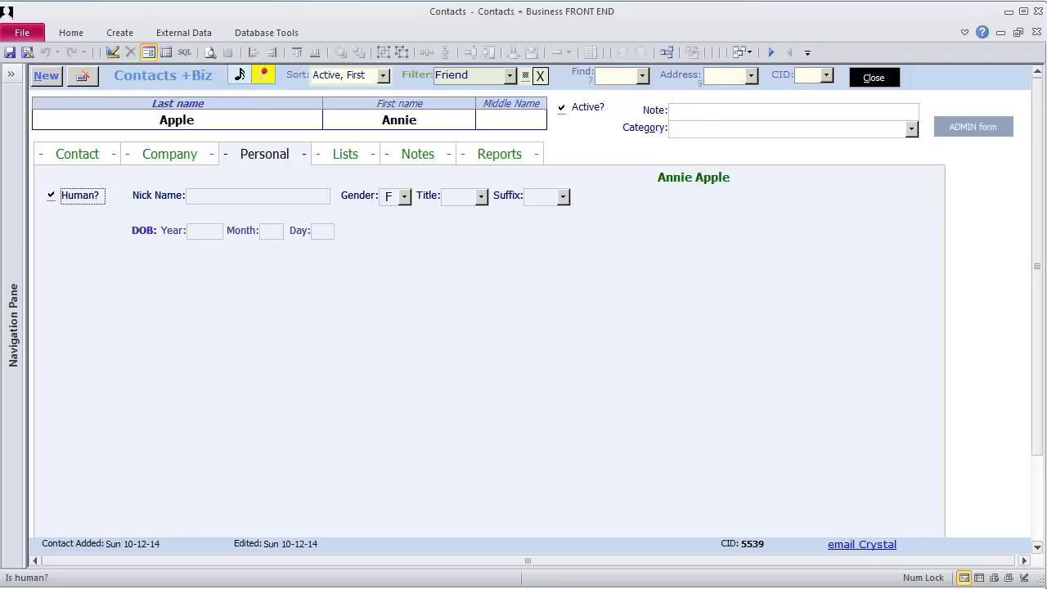
pyautogui.click(339, 158)
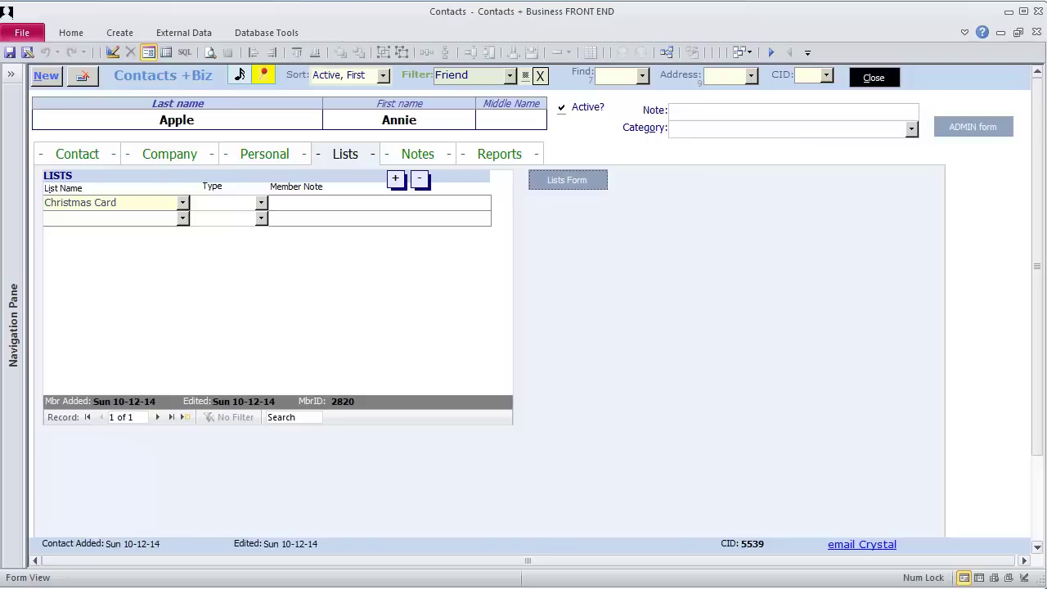
pyautogui.click(416, 155)
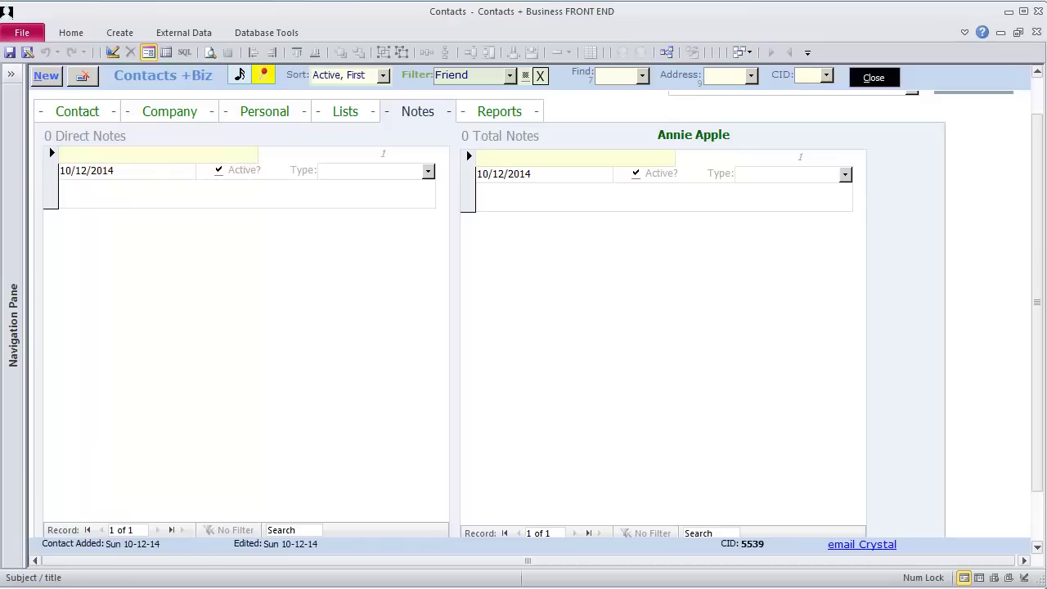
pyautogui.click(522, 114)
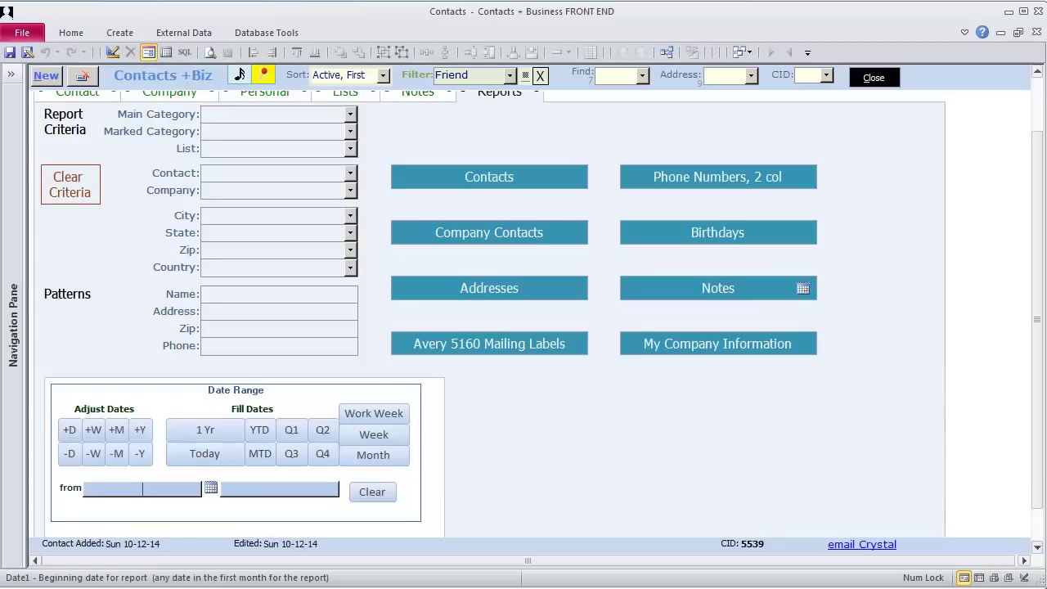
pyautogui.moveTo(1040, 281); pyautogui.dragTo(1043, 239)
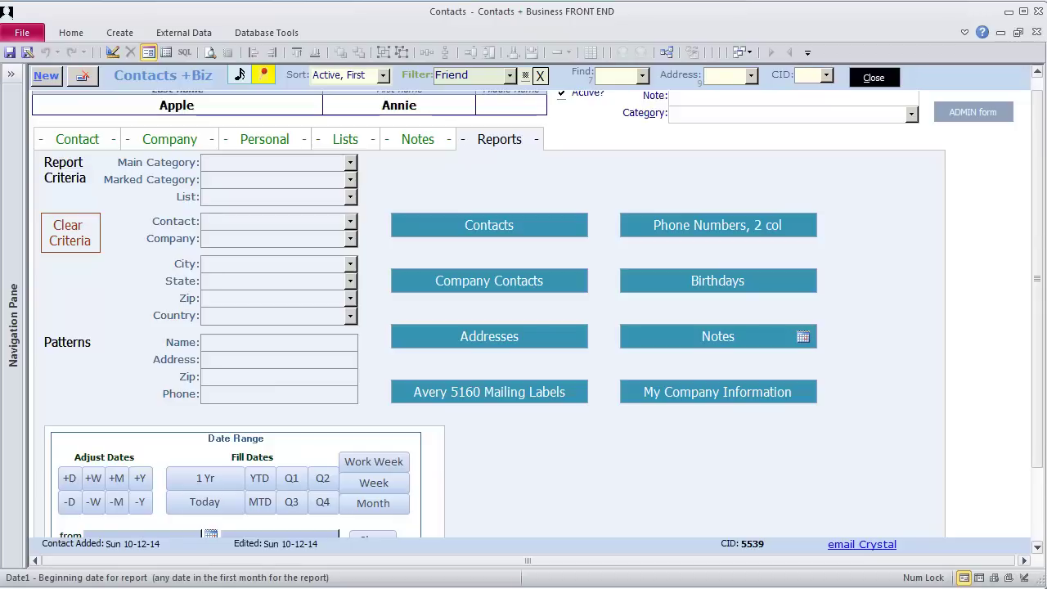
# Return to the contact's main page, then open the Contacts zip download in Firefox.
pyautogui.hotkey('ctrl', 'Tab')
pyautogui.hotkey('alt', 'Tab')
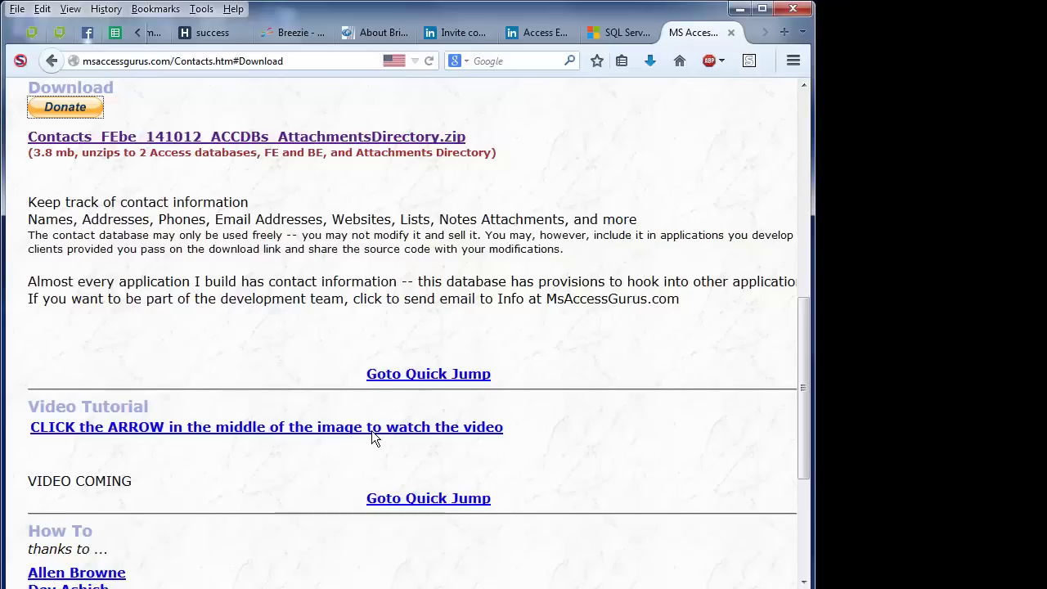
pyautogui.click(199, 141)
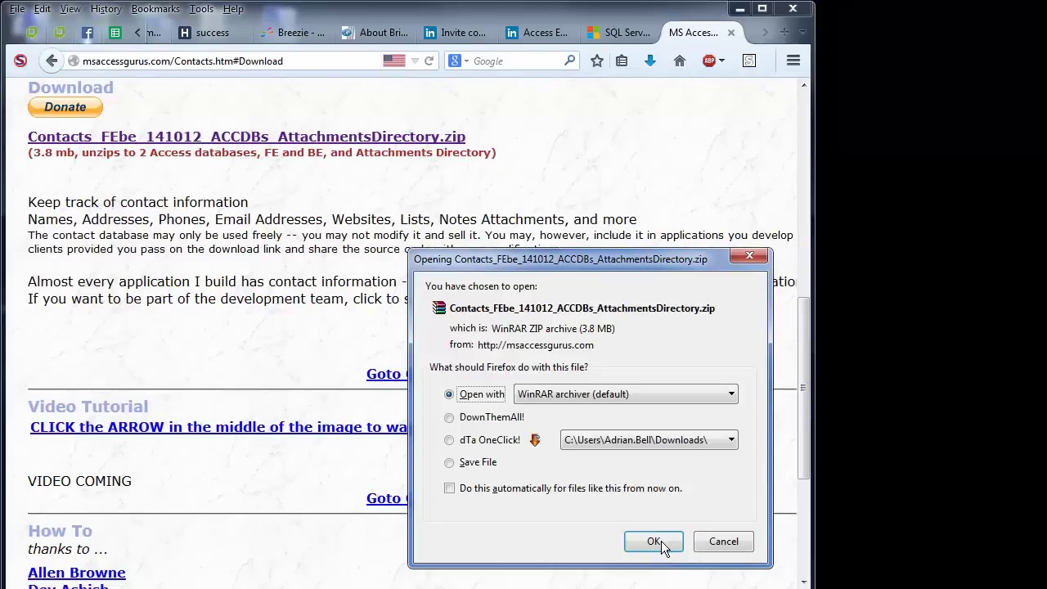
# Extract Attachments, Contacts_be_141012.accdb and Contacts_FE_141012_330p.accdb from the zip with WinRAR.
pyautogui.click(661, 541)
pyautogui.keyDown('shift'); pyautogui.click(267, 258); pyautogui.keyUp('shift')
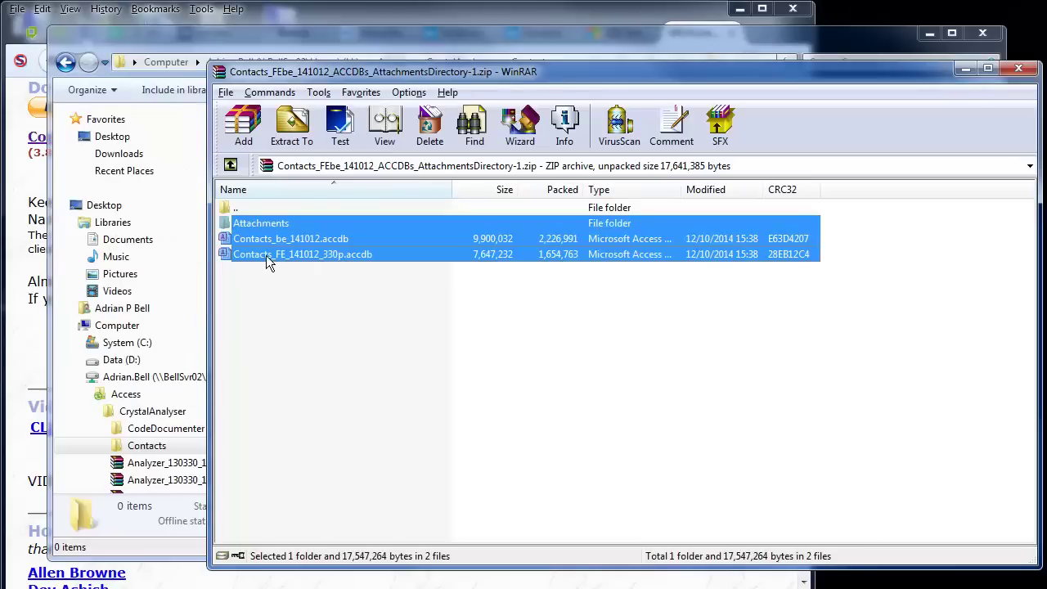
pyautogui.moveTo(272, 252); pyautogui.dragTo(155, 452)
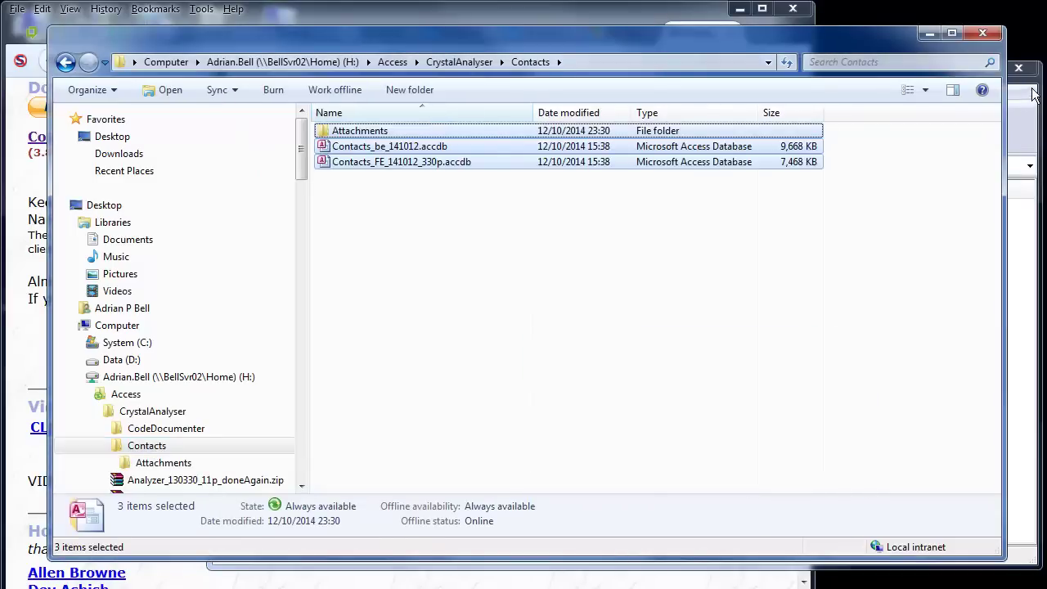
pyautogui.click(1037, 80)
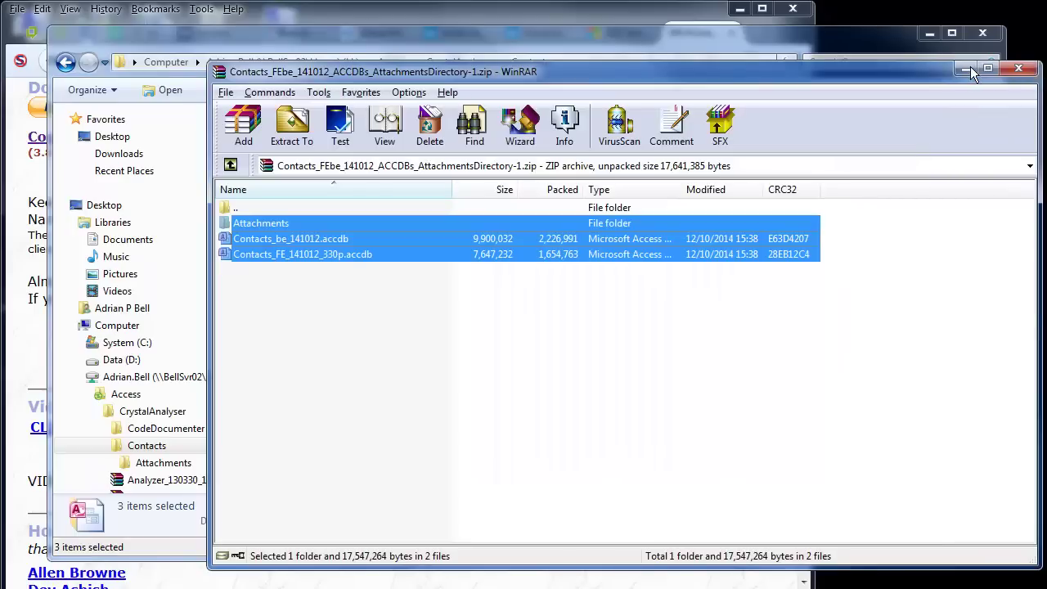
# Unblock Contacts_FE_141012_330p.accdb in its Properties, then open the back-end file's Properties.
pyautogui.click(1019, 68)
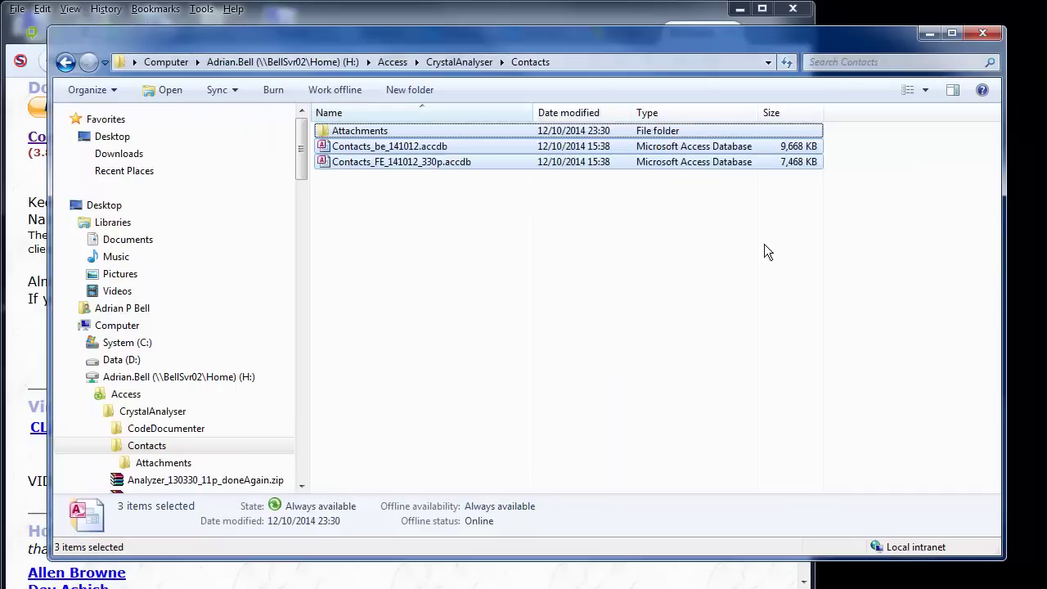
pyautogui.click(394, 163)
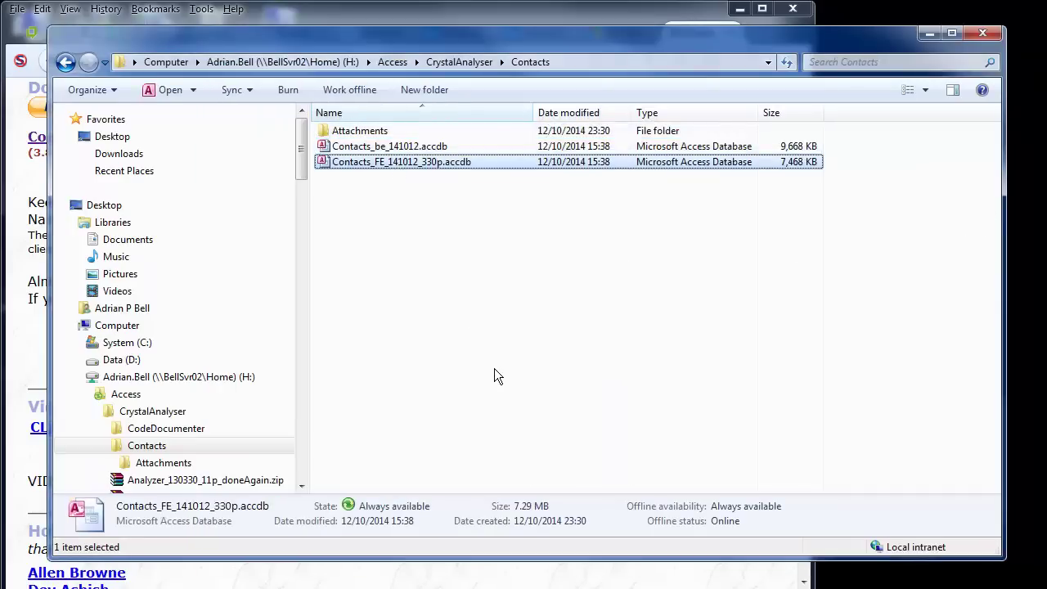
pyautogui.hotkey('alt', 'Return')
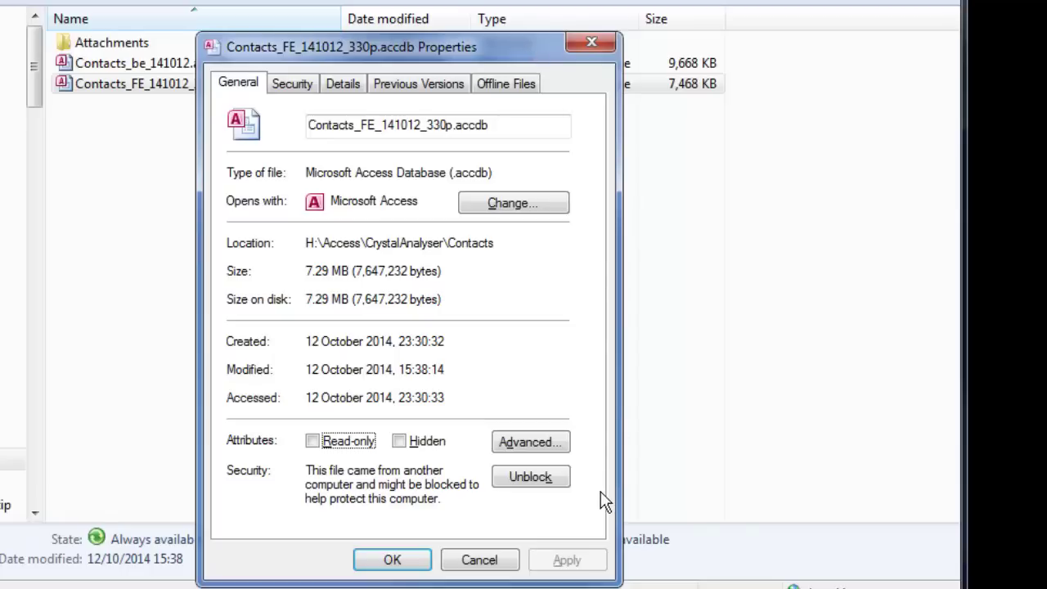
pyautogui.click(534, 477)
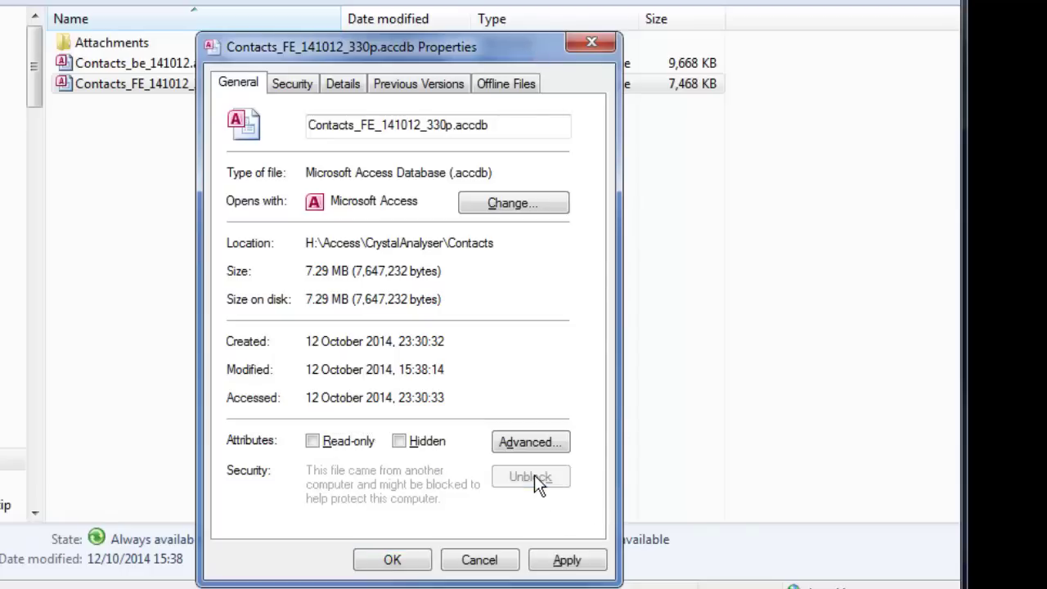
pyautogui.click(403, 568)
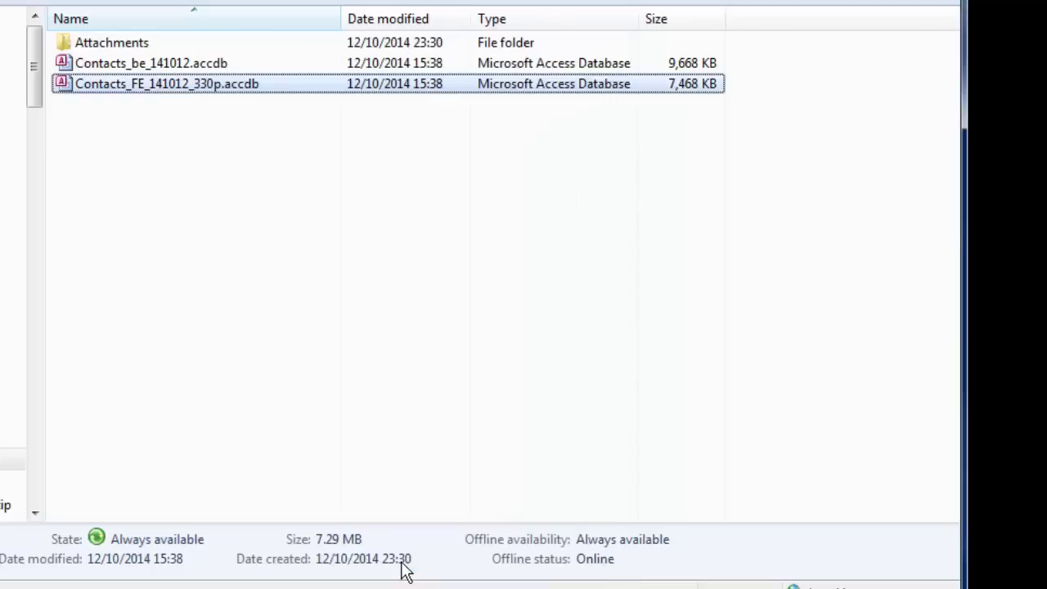
pyautogui.click(151, 71)
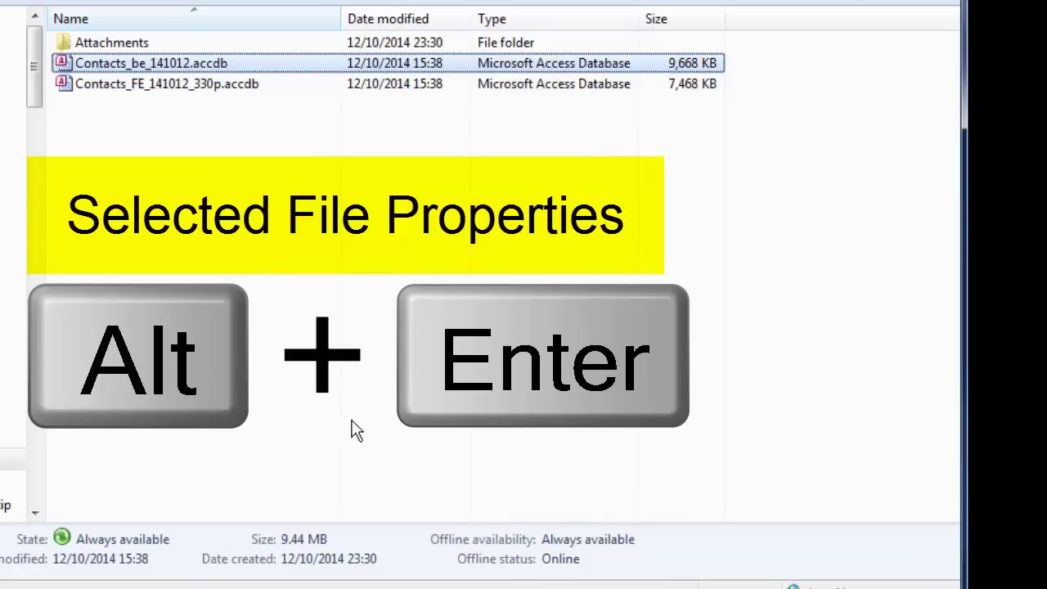
pyautogui.hotkey('alt', 'Return')
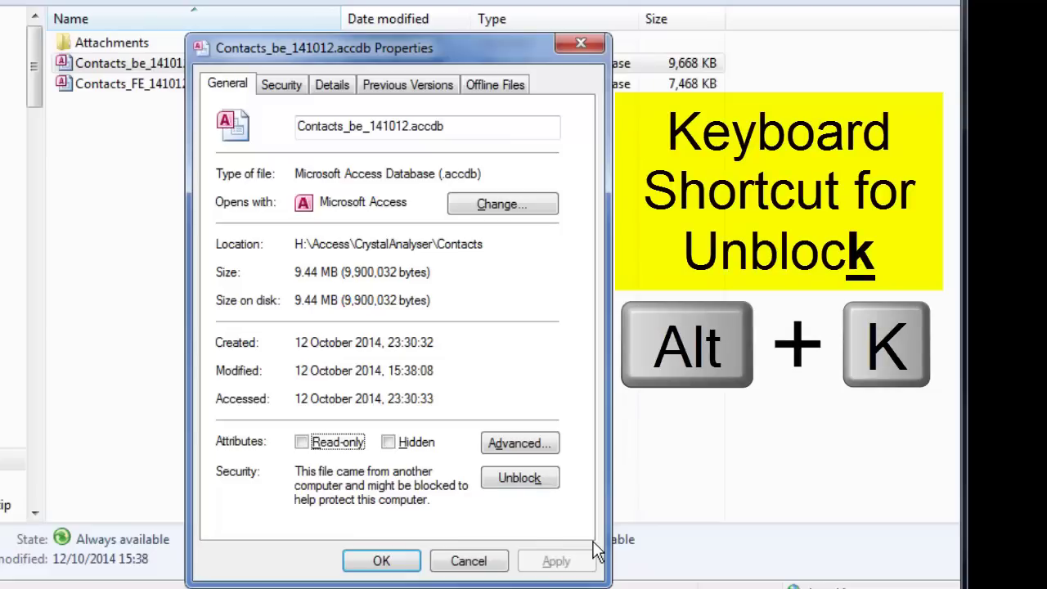
# Add the Attributes column to the Contacts listing and open the Attachments folder's Properties.
pyautogui.press('Return')
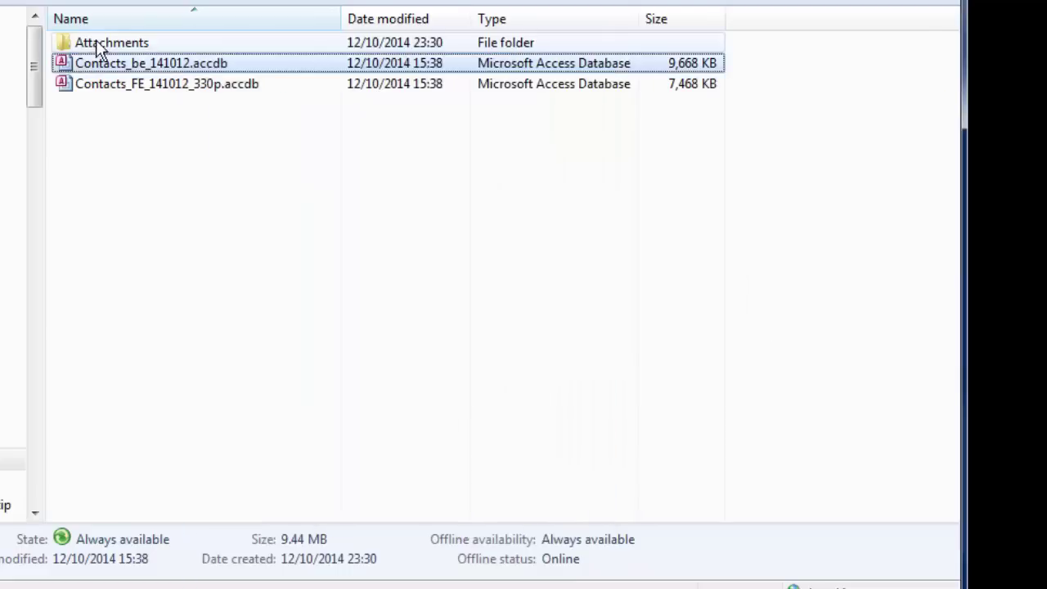
pyautogui.click(96, 43)
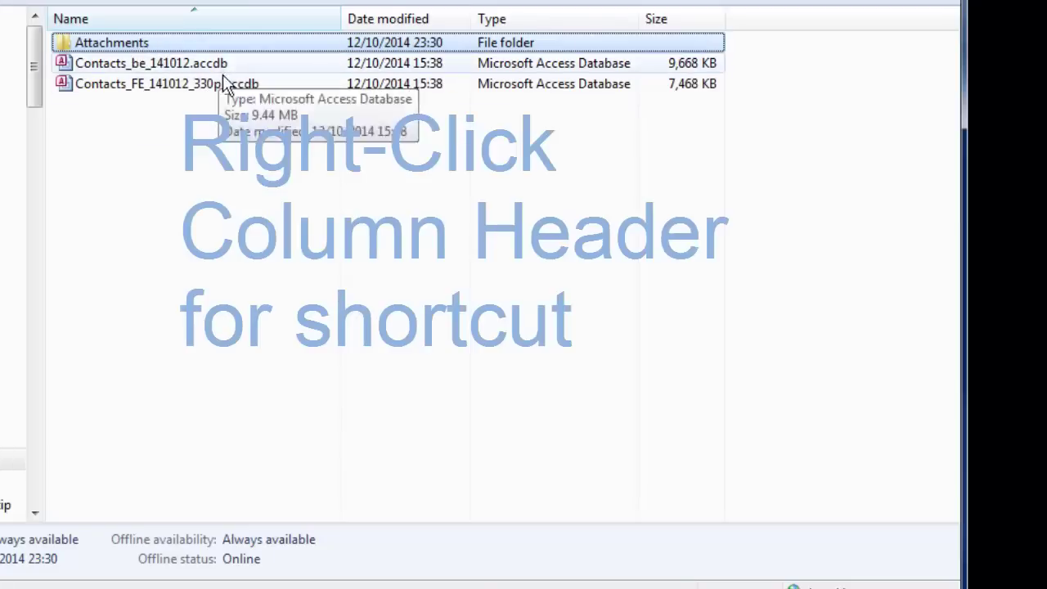
pyautogui.rightClick(773, 23)
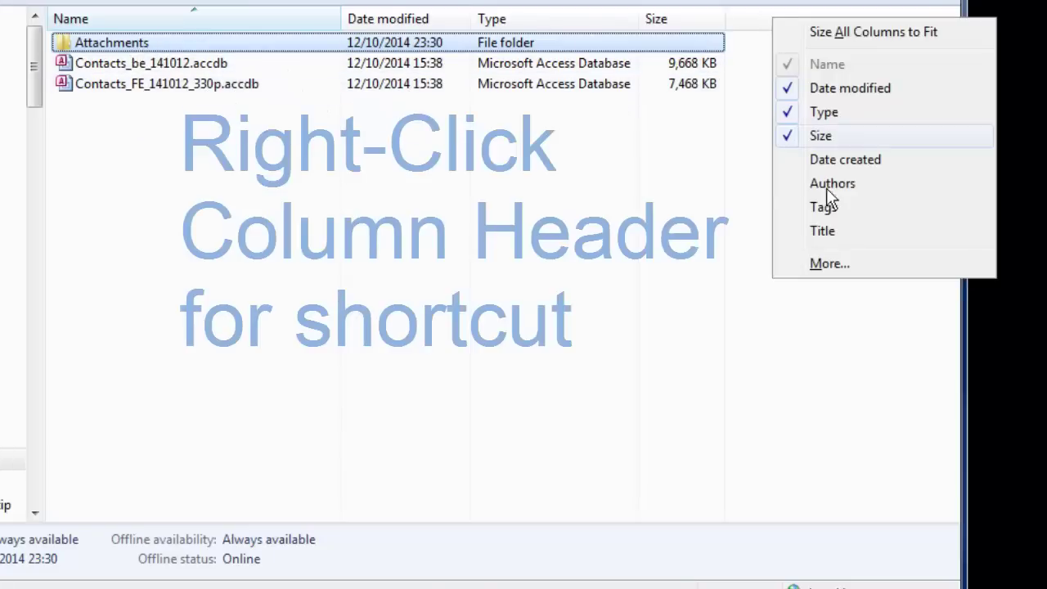
pyautogui.click(835, 266)
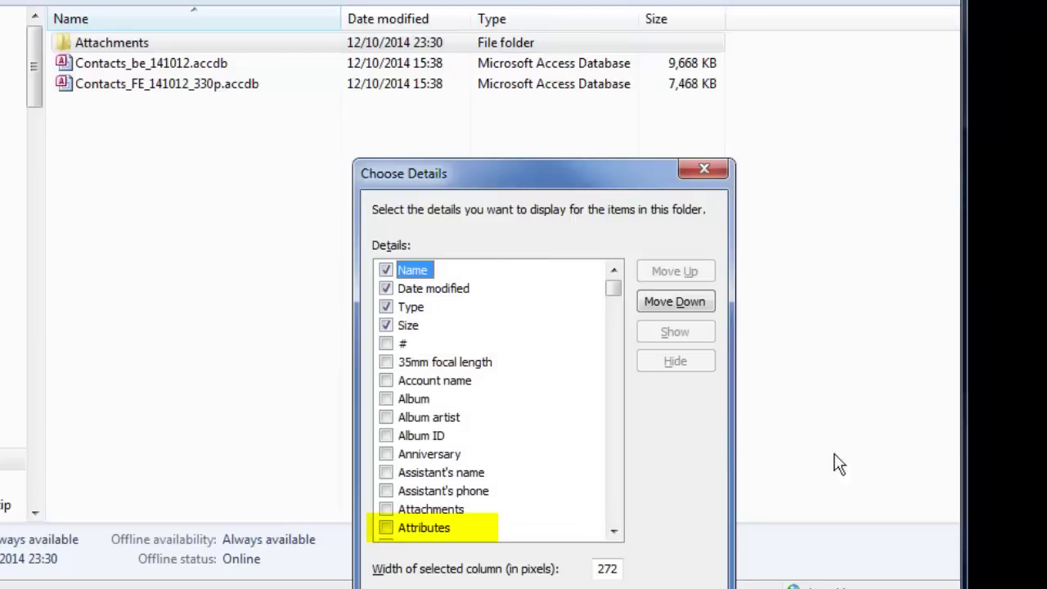
pyautogui.press('Return')
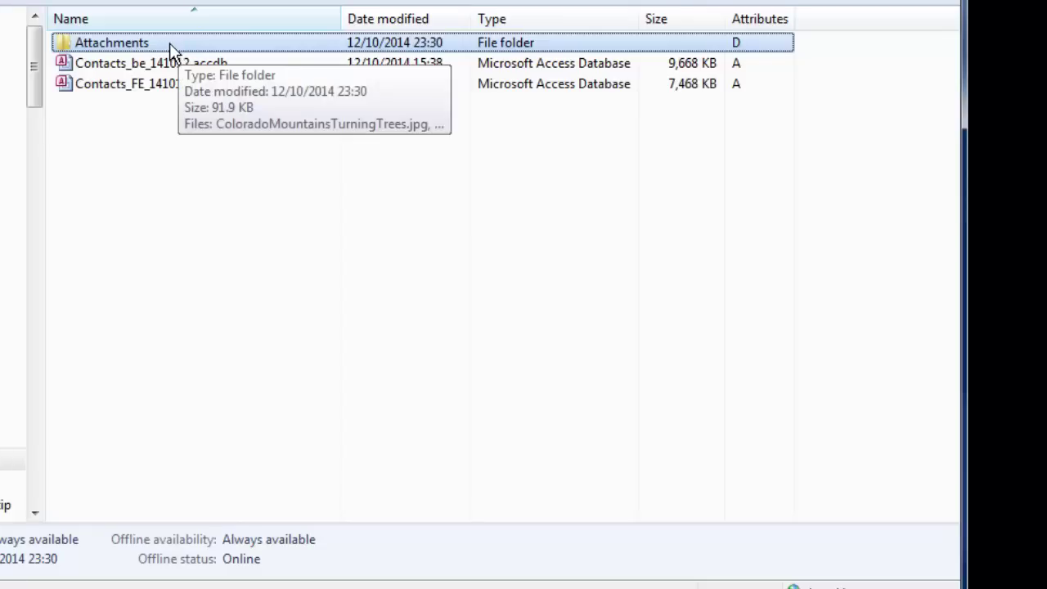
pyautogui.hotkey('alt', 'Return')
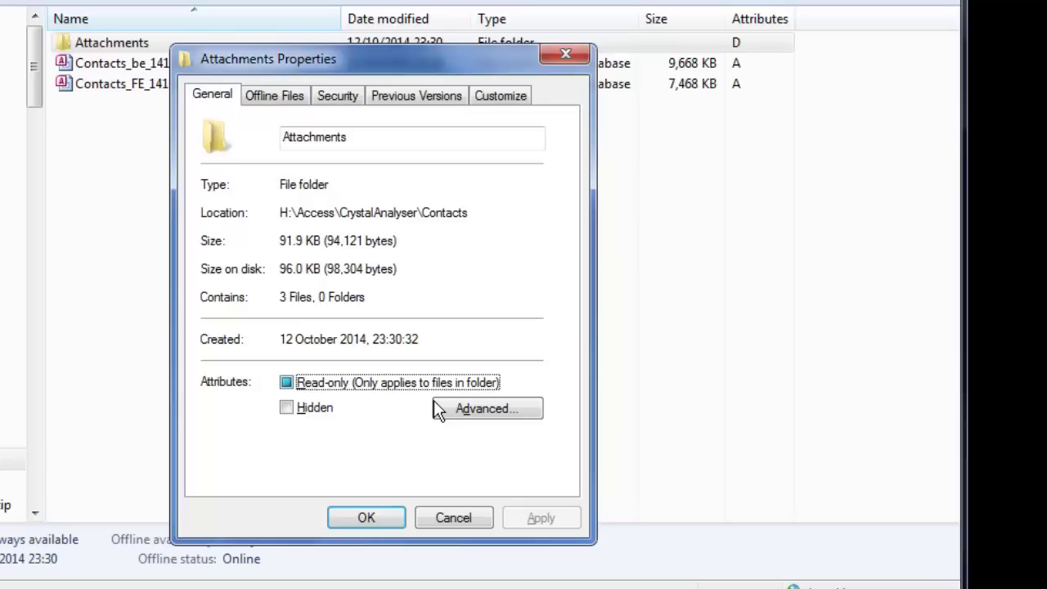
# Open the Attachments folder and unblock ColoradoMountainsTurningTrees.jpg.
pyautogui.click(454, 518)
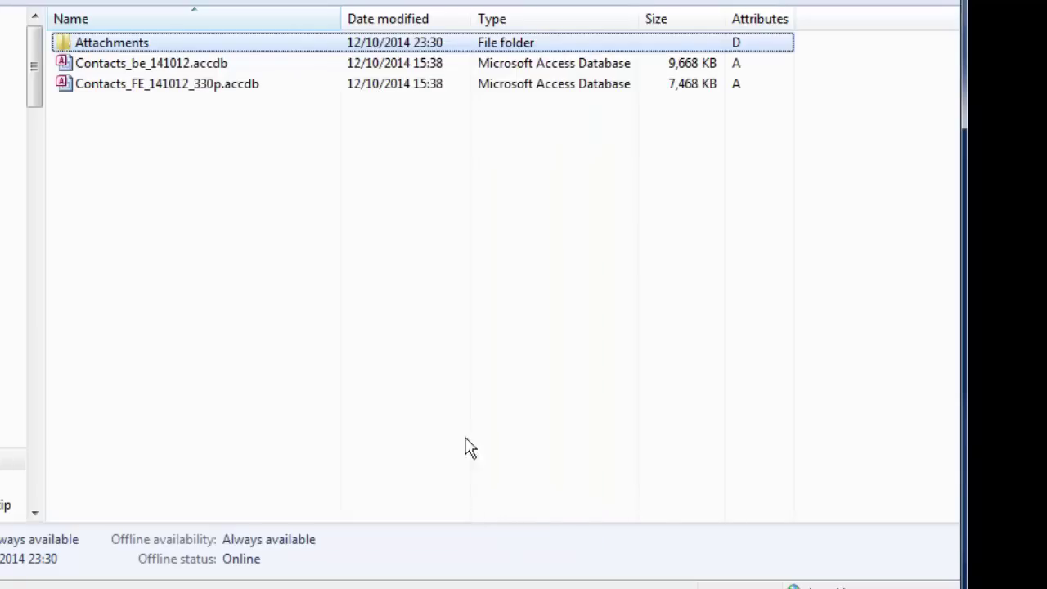
pyautogui.doubleClick(112, 47)
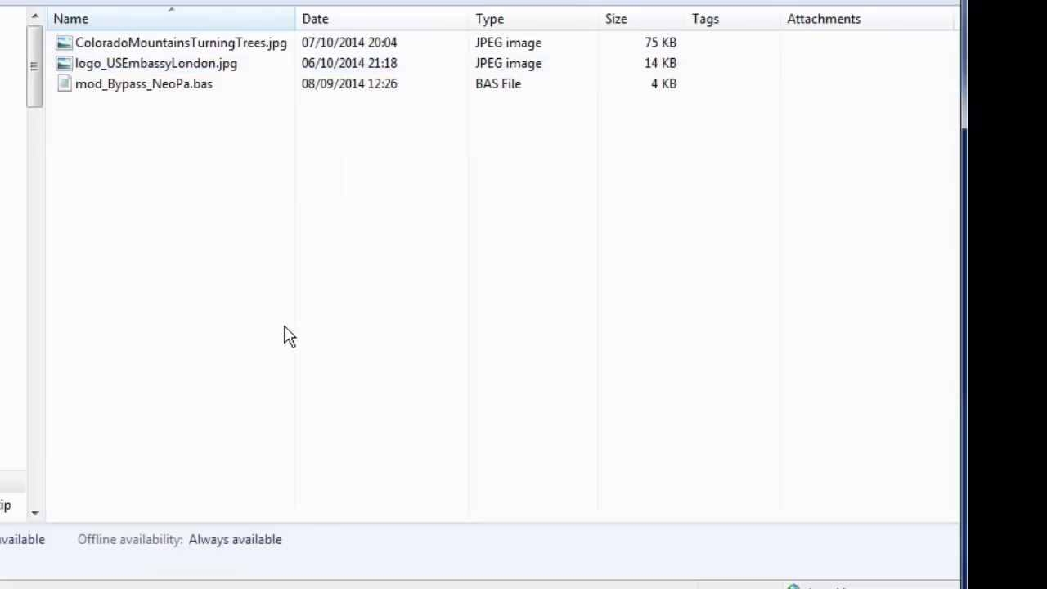
pyautogui.click(216, 44)
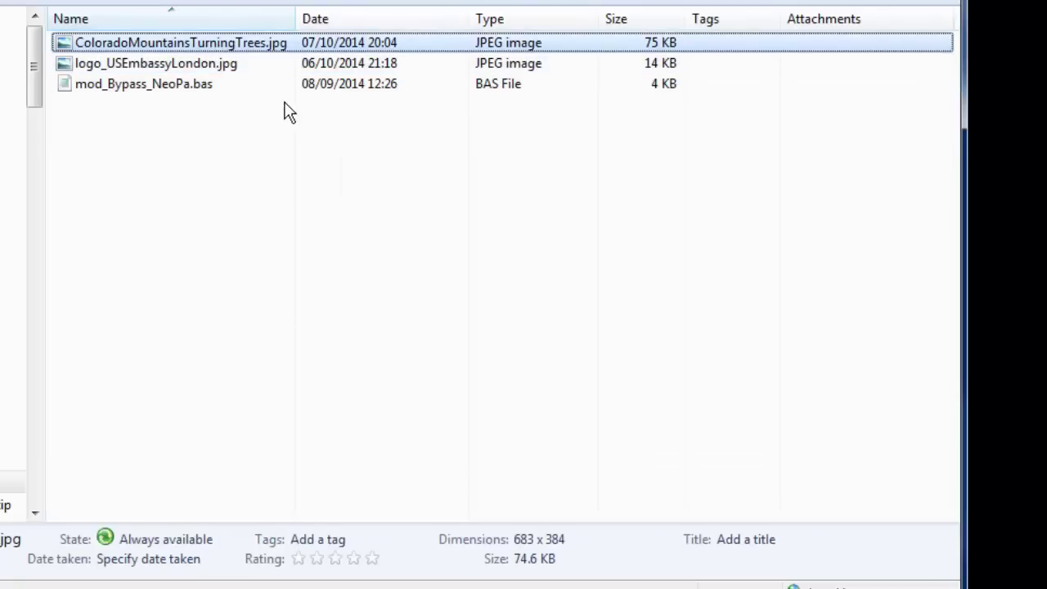
pyautogui.hotkey('alt', 'Return')
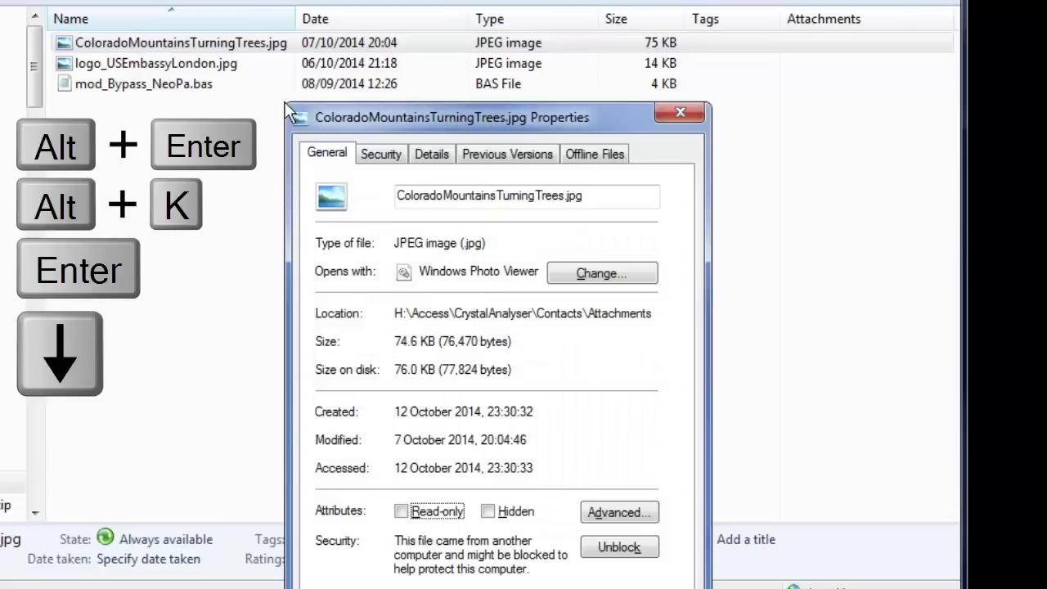
pyautogui.hotkey('alt', 'k')
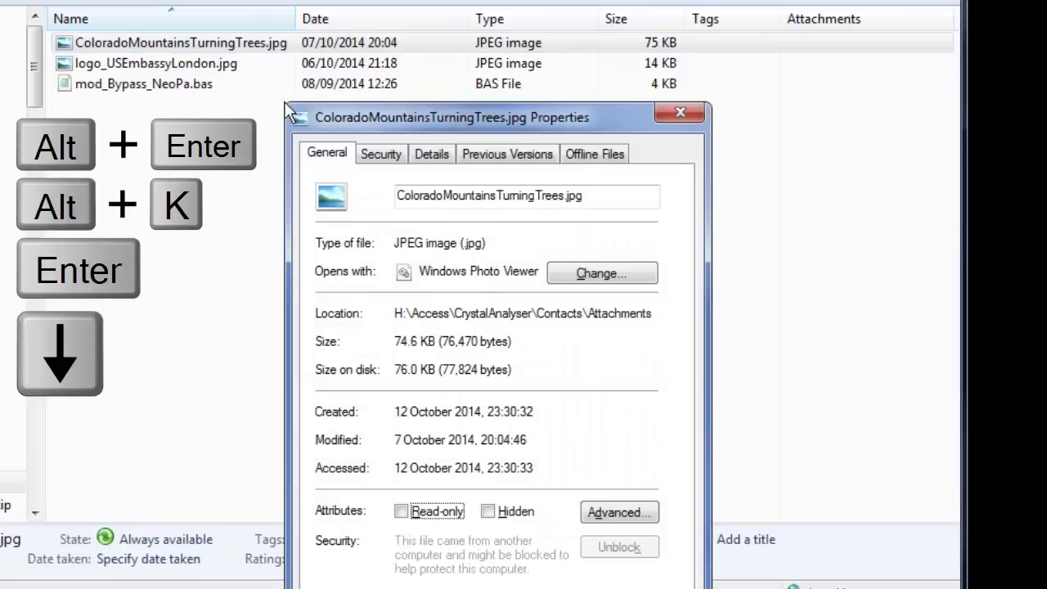
pyautogui.press('Return')
# Unblock logo_USEmbassyLondon.jpg and mod_Bypass_NeoPa.bas as well.
pyautogui.press('Down')
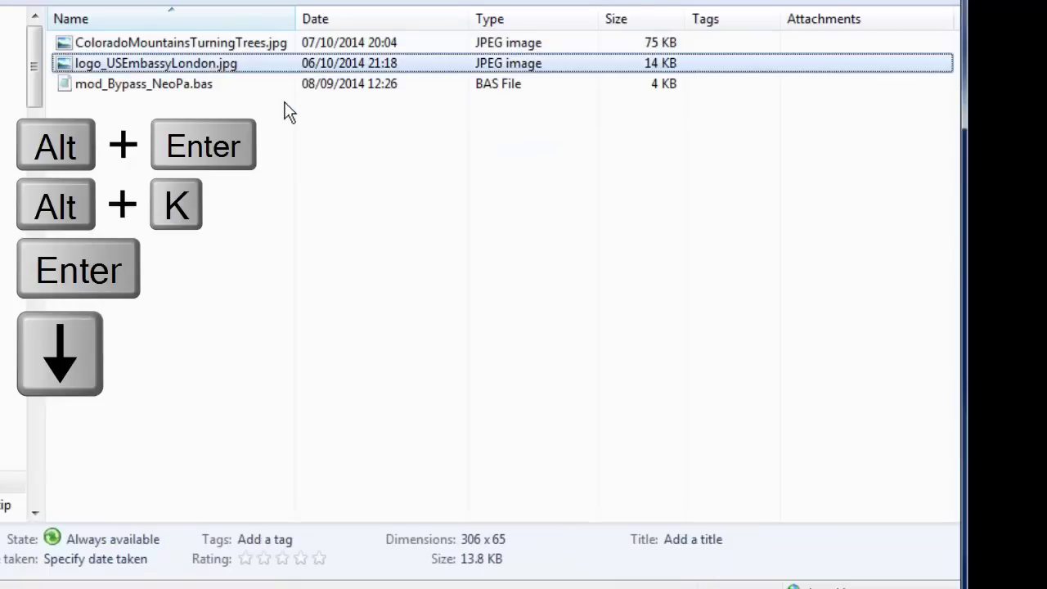
pyautogui.hotkey('alt', 'Return')
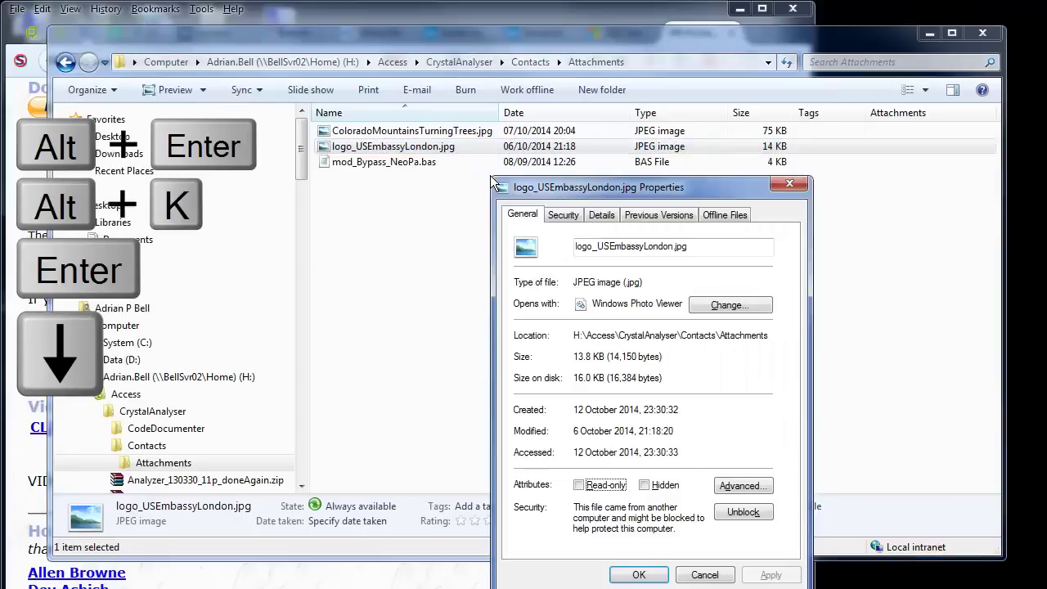
pyautogui.hotkey('alt', 'k')
pyautogui.press('Return')
pyautogui.press('Down')
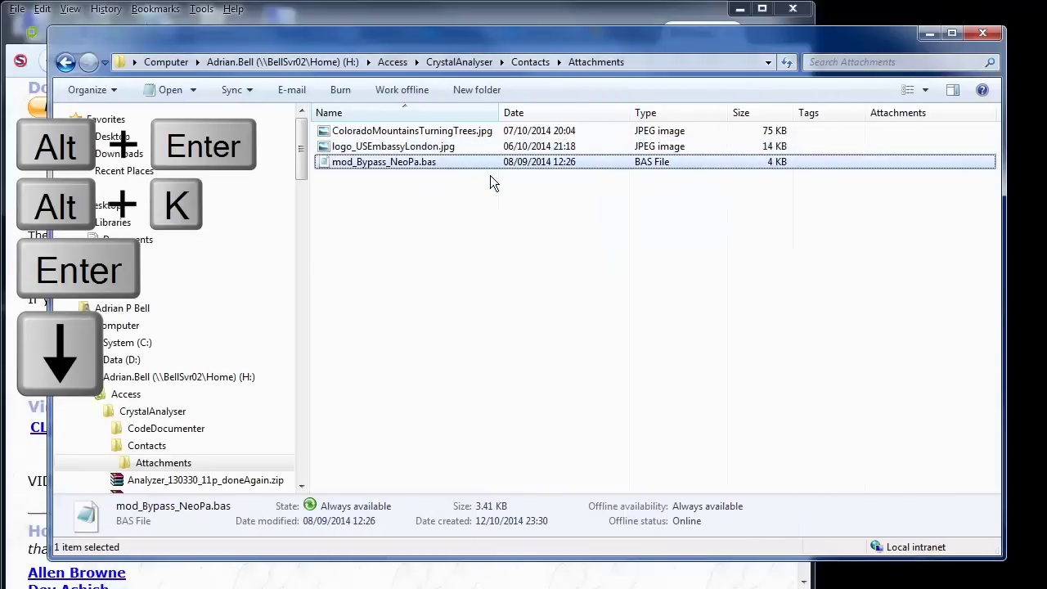
pyautogui.hotkey('alt', 'Return')
pyautogui.hotkey('alt', 'k')
pyautogui.press('Return')
pyautogui.press('Up')
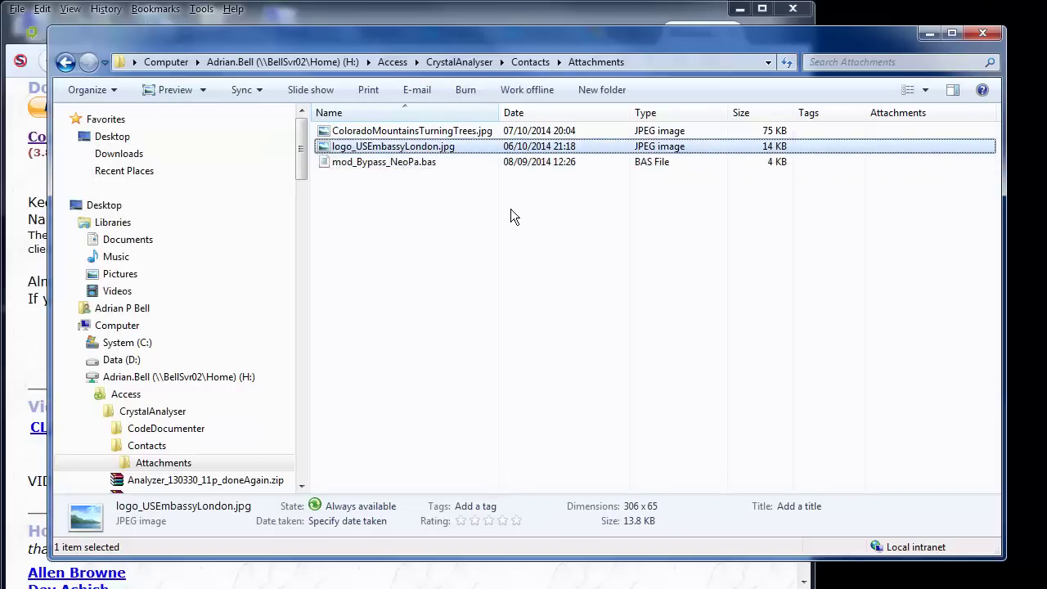
# Rename the back-end database Contacts_be_141012.accdb to Contacts_BE_.Accdb.
pyautogui.click(156, 452)
pyautogui.press('Down')
pyautogui.press('Down')
pyautogui.press('F2')
pyautogui.press('Home')
pyautogui.press('Right')
pyautogui.press('Right')
pyautogui.press('Right')
pyautogui.press('Right')
pyautogui.press('Right')
pyautogui.press('Right')
pyautogui.press('Right')
pyautogui.press('Right')
pyautogui.press('Right')
pyautogui.press('Delete')
pyautogui.press('Delete')
pyautogui.write('BE')
pyautogui.press('Delete')
pyautogui.press('Delete')
pyautogui.press('Delete')
pyautogui.press('Delete')
pyautogui.press('Delete')
pyautogui.press('Delete')
pyautogui.press('Delete')
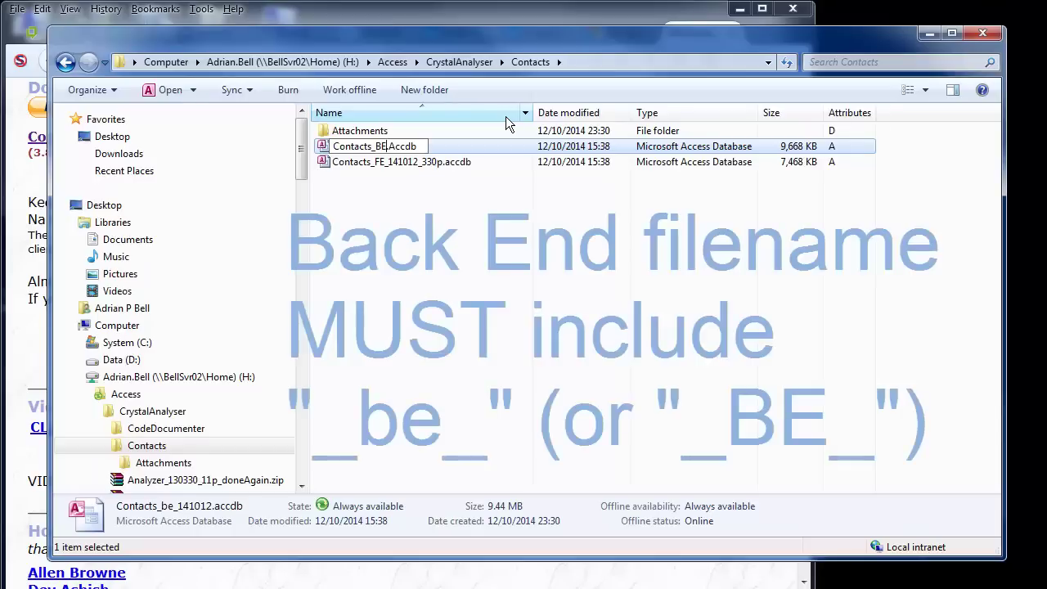
pyautogui.press('Return')
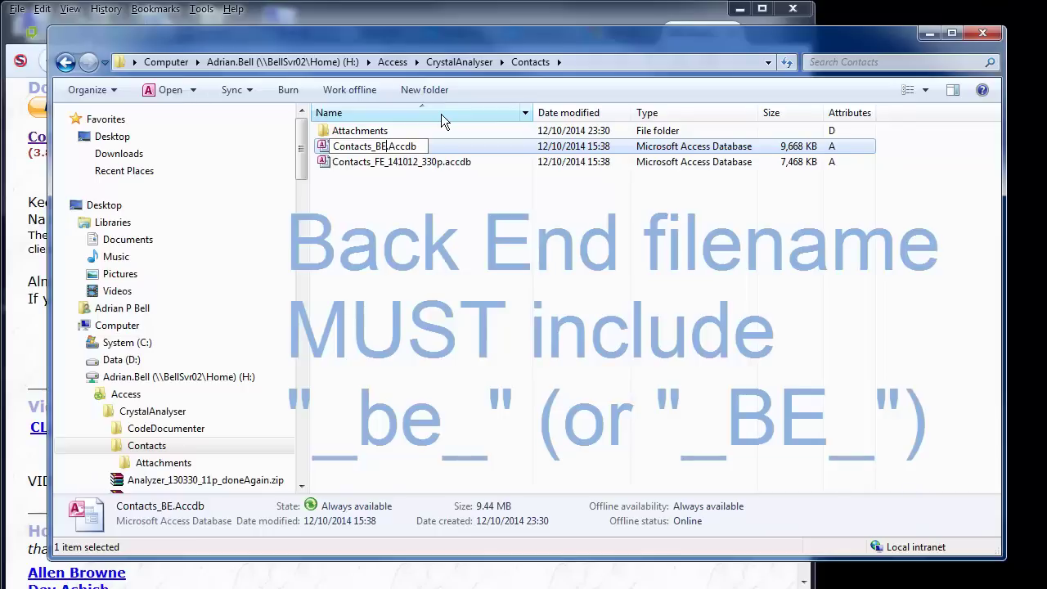
pyautogui.write('_')
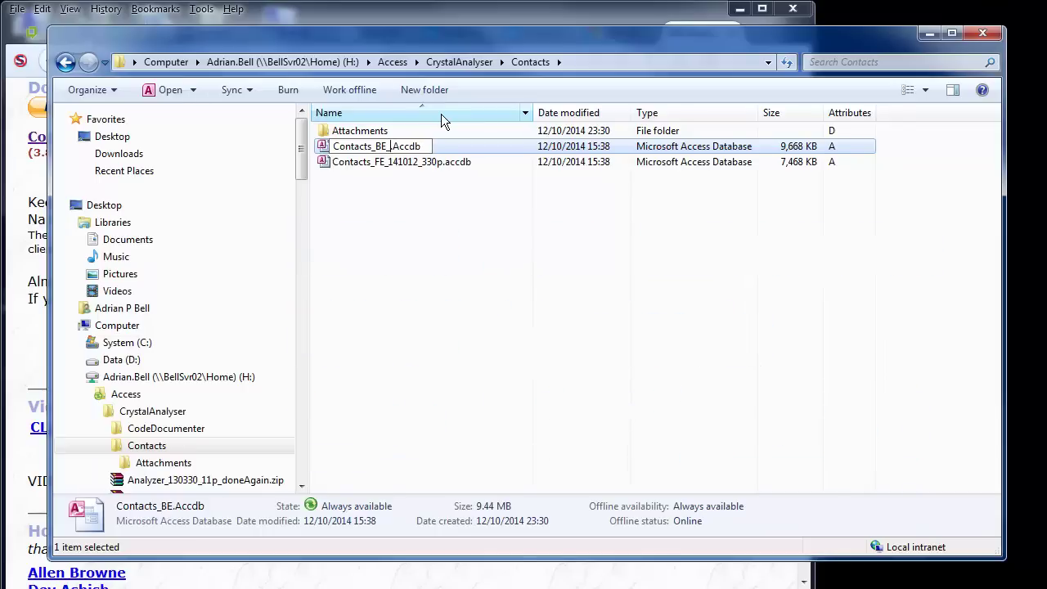
pyautogui.press('Return')
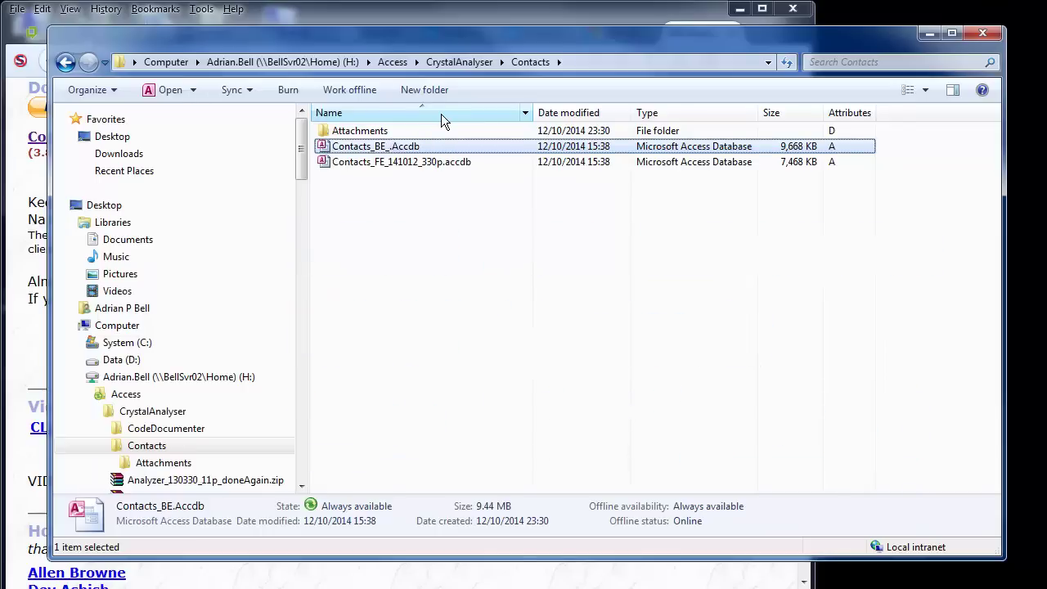
# Rename the front-end database Contacts_FE_141012_330p.accdb to Contacts_FE_.Accdb.
pyautogui.press('Down')
pyautogui.press('F2')
pyautogui.press('Right')
pyautogui.hotkey('shift', 'Left')
pyautogui.hotkey('shift', 'Left')
pyautogui.hotkey('shift', 'Left')
pyautogui.hotkey('shift', 'Left')
pyautogui.hotkey('shift', 'Left')
pyautogui.hotkey('shift', 'Left')
pyautogui.hotkey('shift', 'Left')
pyautogui.hotkey('shift', 'Left')
pyautogui.hotkey('shift', 'Left')
pyautogui.hotkey('shift', 'Left')
pyautogui.hotkey('shift', 'Left')
pyautogui.press('Delete')
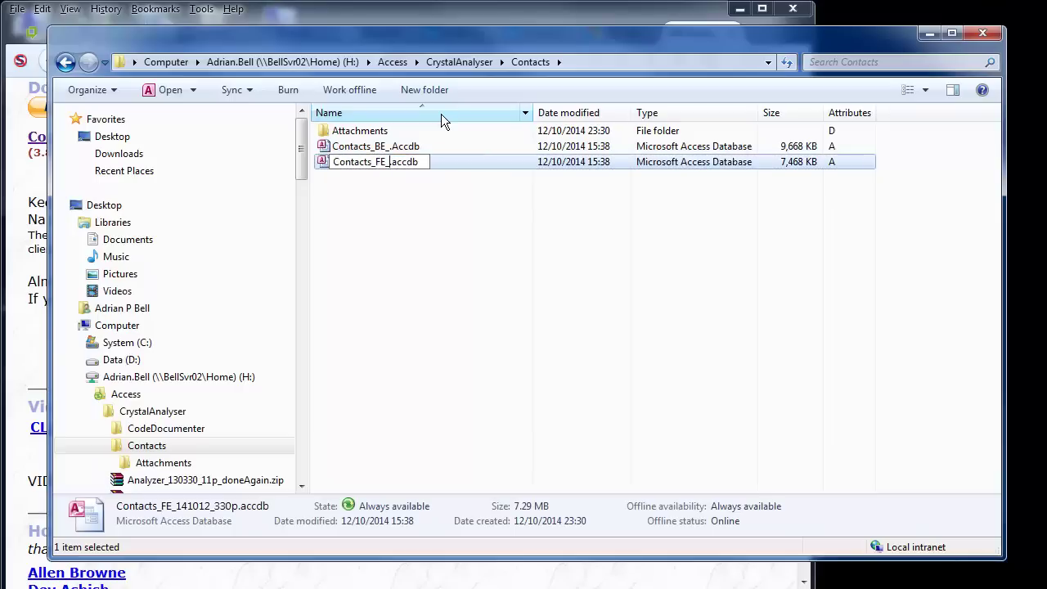
pyautogui.press('Right')
pyautogui.press('Delete')
pyautogui.write('A')
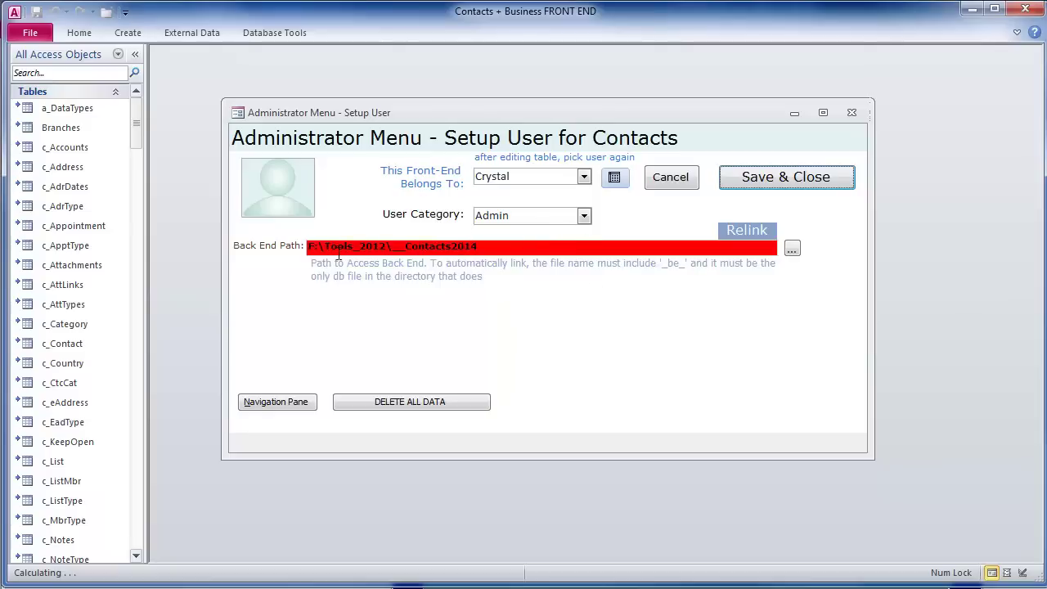
# In the c_Usrs table, replace User1 with the new administrator's name and enter a password.
pyautogui.press('F11')
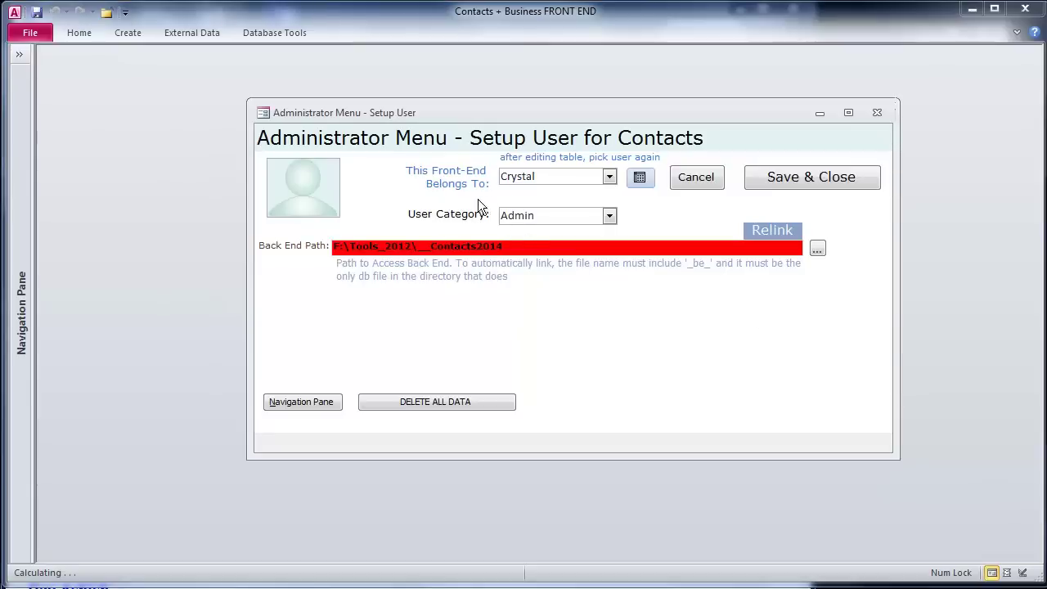
pyautogui.click(610, 177)
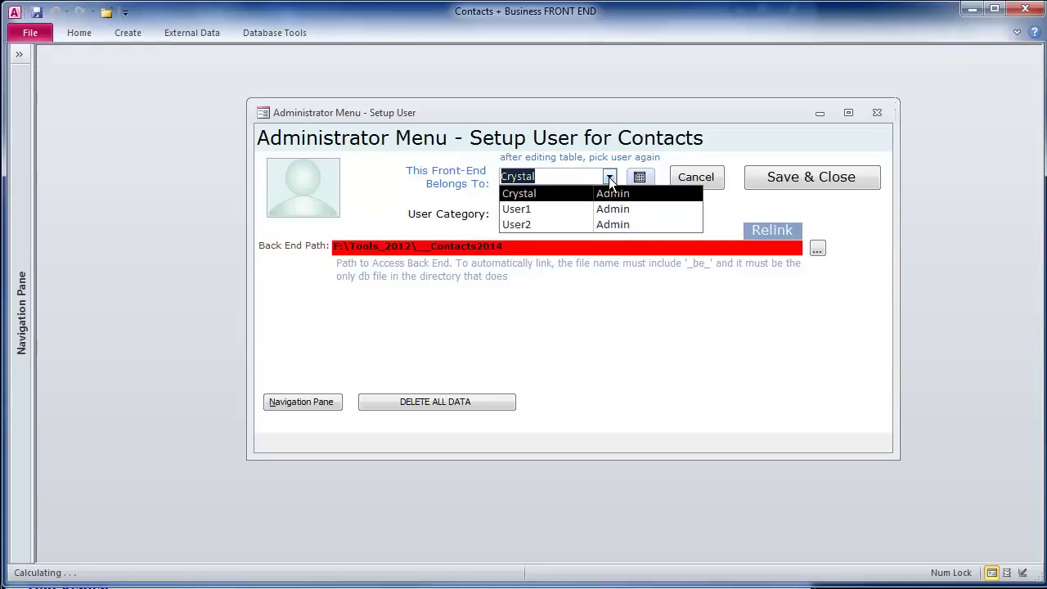
pyautogui.click(701, 152)
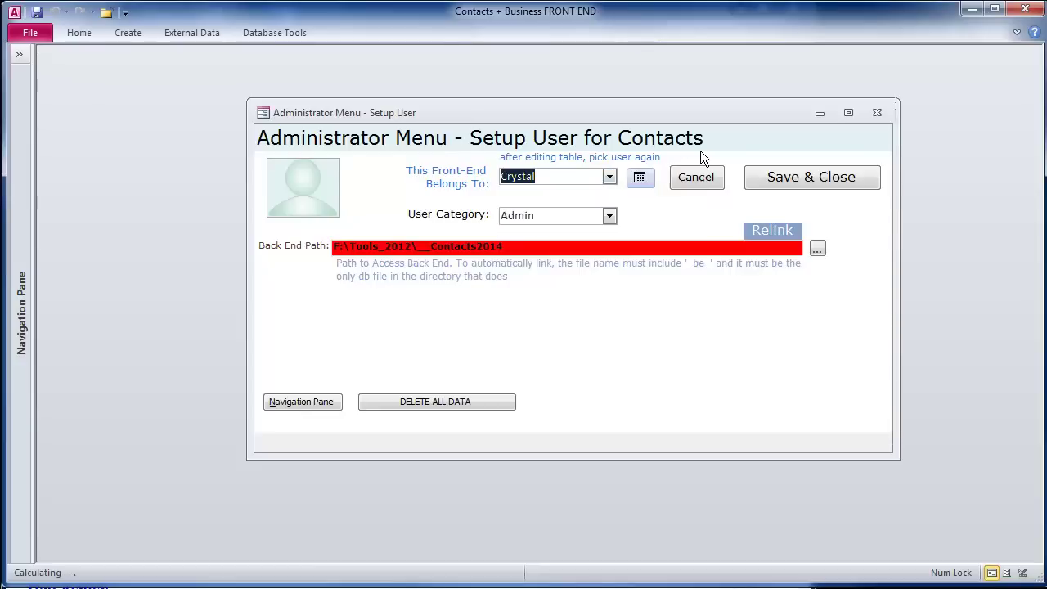
pyautogui.click(640, 178)
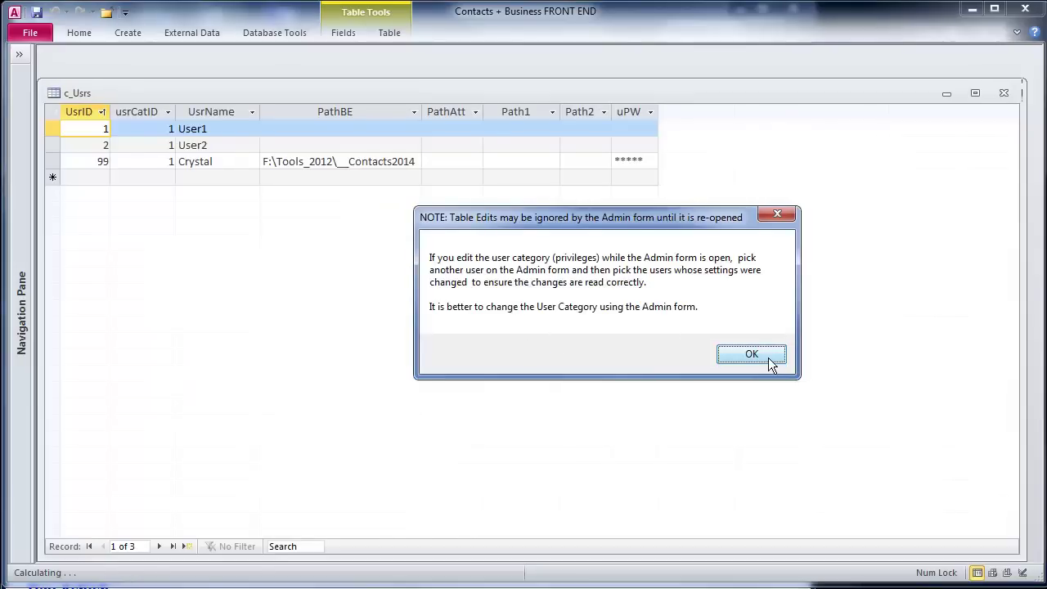
pyautogui.click(751, 355)
pyautogui.press('F2')
pyautogui.write('Adrian')
pyautogui.press('Tab')
pyautogui.press('Tab')
pyautogui.press('Tab')
pyautogui.press('Tab')
pyautogui.press('Tab')
pyautogui.write('****')
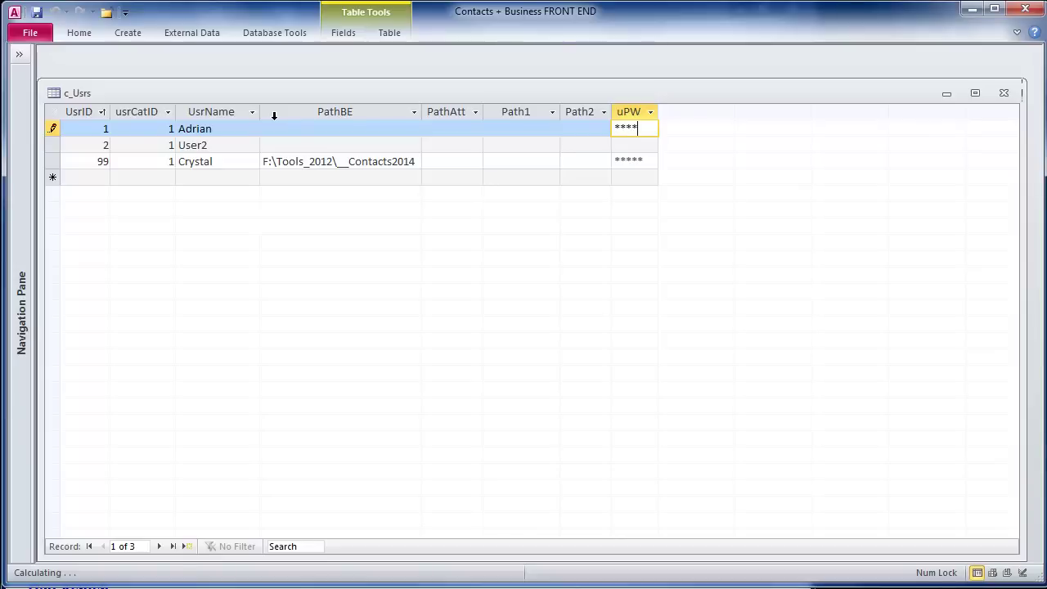
pyautogui.hotkey('shift', 'F9')
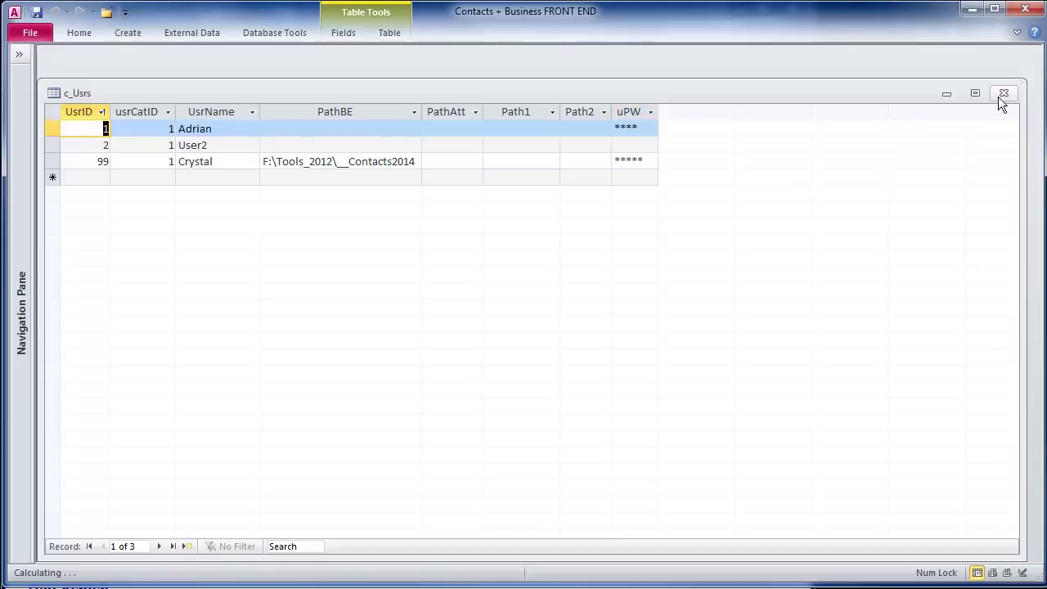
# Assign the front end to the renamed admin user and choose the Contacts folder as back-end location.
pyautogui.click(1004, 95)
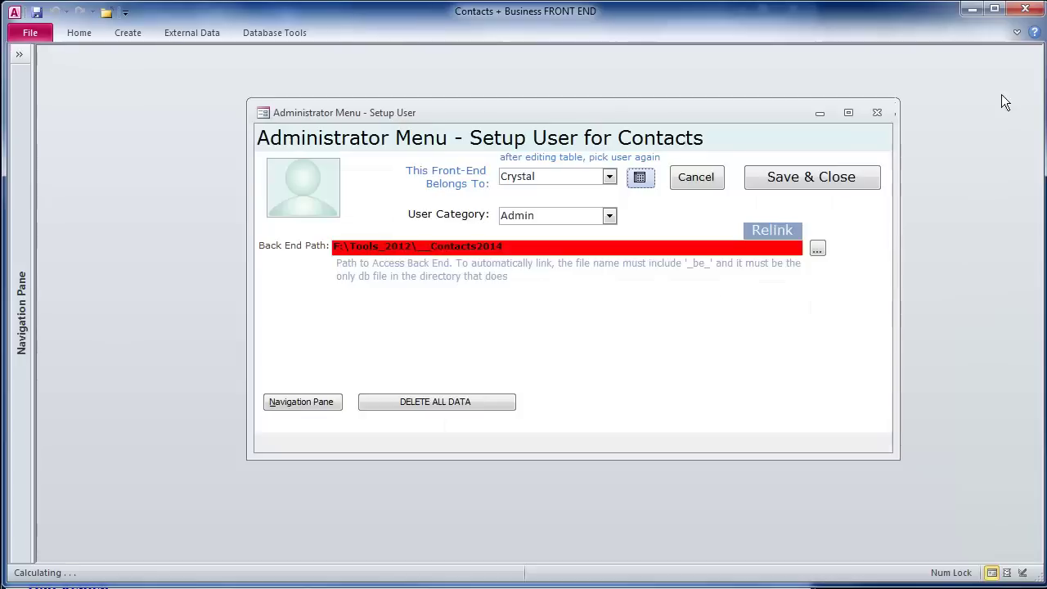
pyautogui.click(609, 177)
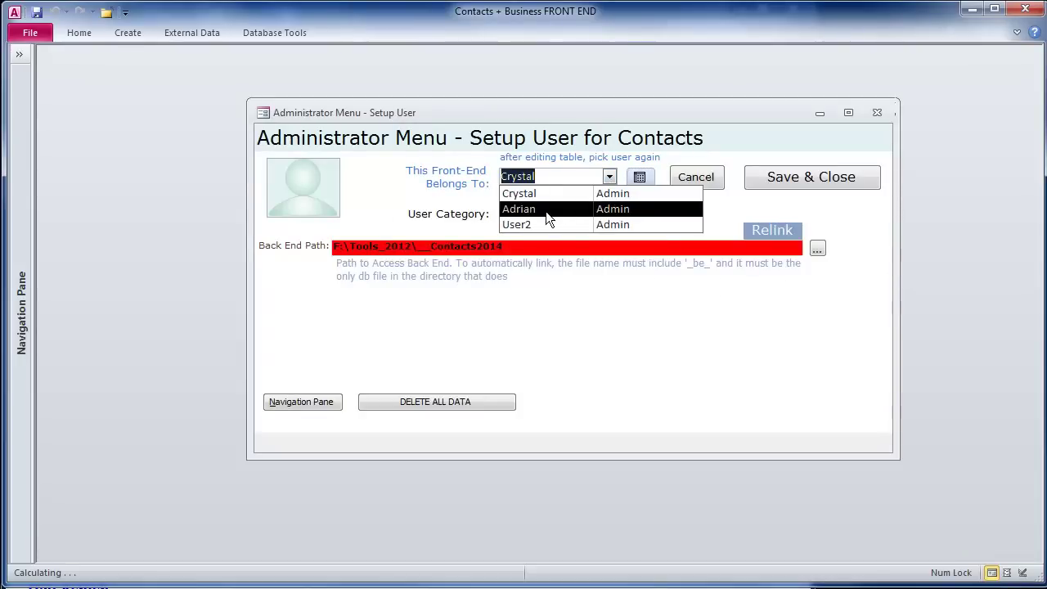
pyautogui.click(546, 210)
pyautogui.click(817, 248)
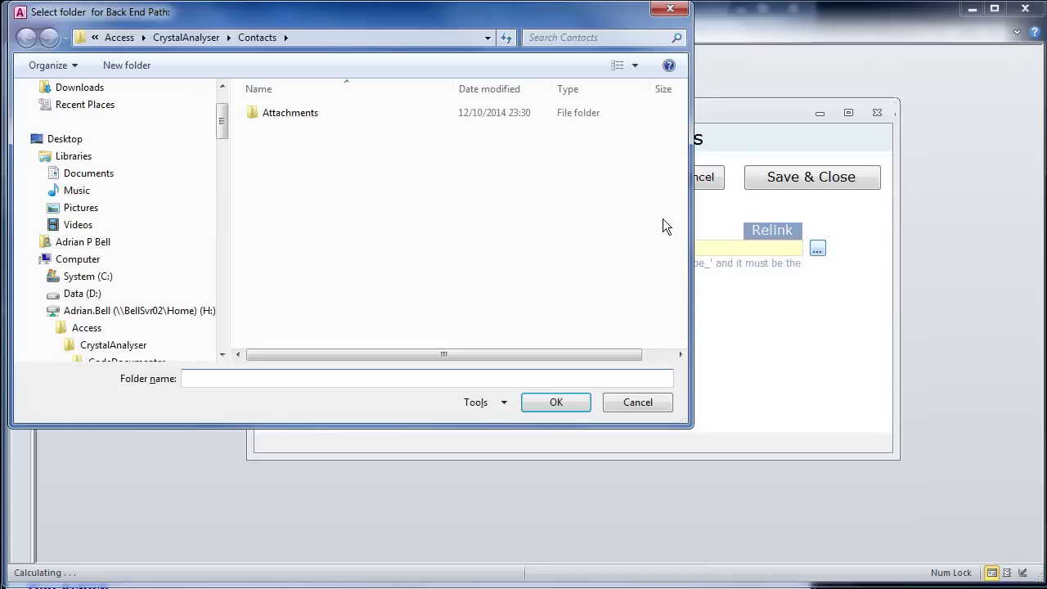
pyautogui.click(570, 402)
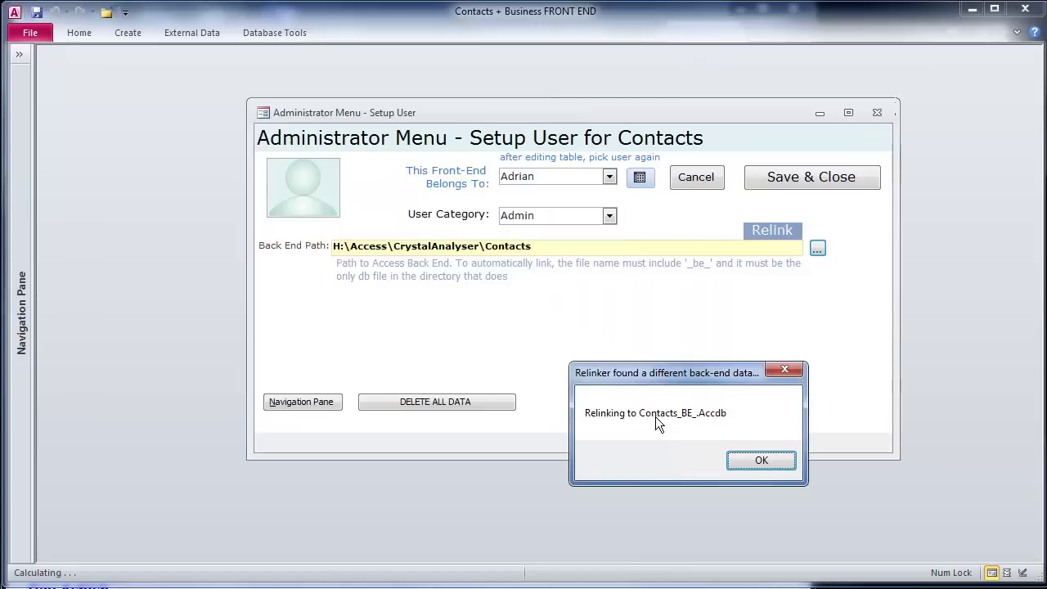
pyautogui.click(772, 462)
# Save the user setup to relink the tables, dismissing the ERROR 2467 message.
pyautogui.click(825, 177)
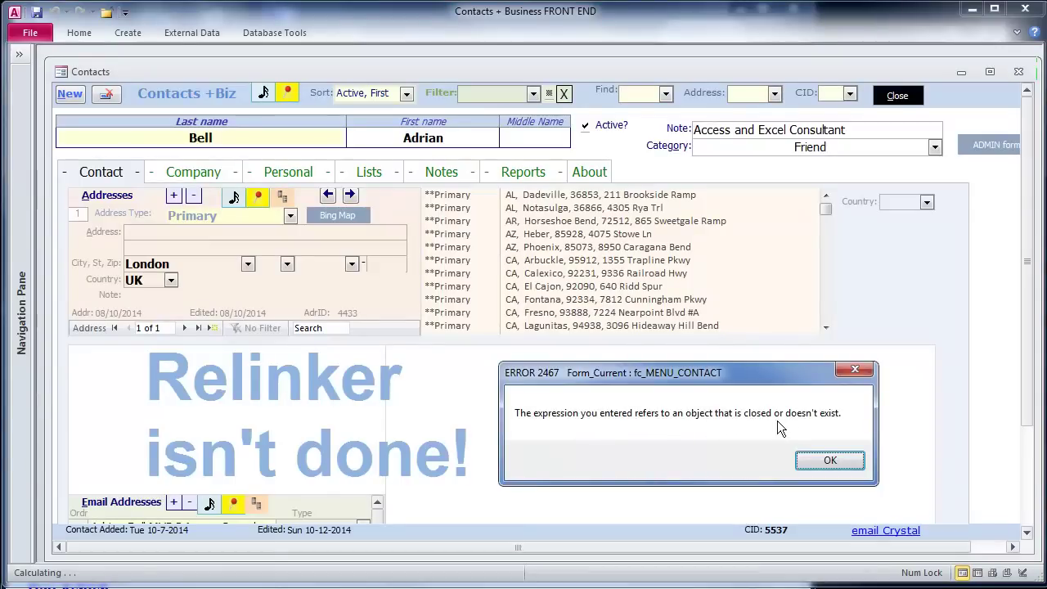
pyautogui.click(829, 460)
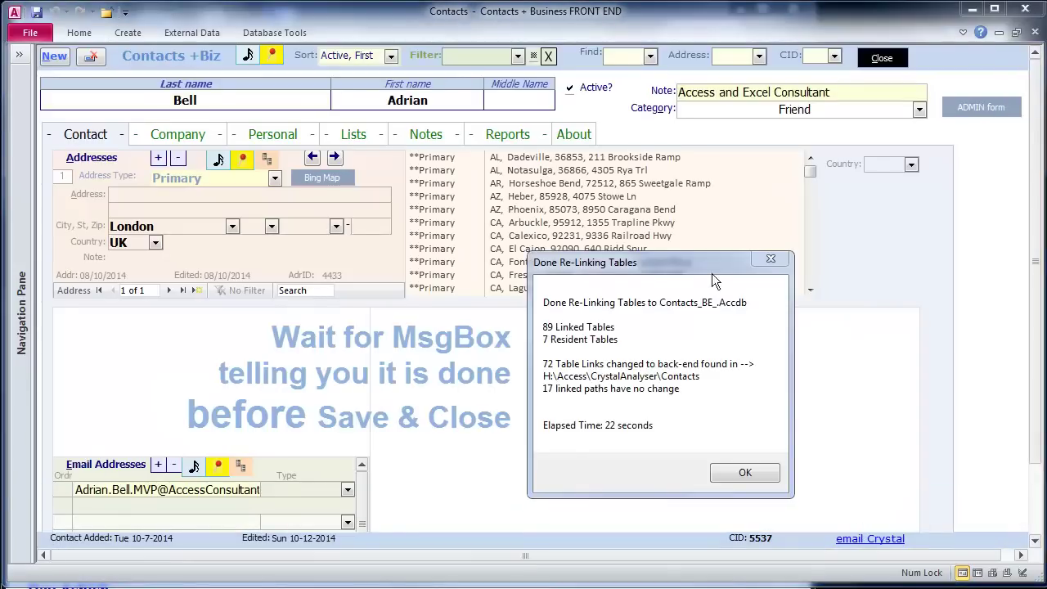
pyautogui.moveTo(700, 262); pyautogui.dragTo(702, 233)
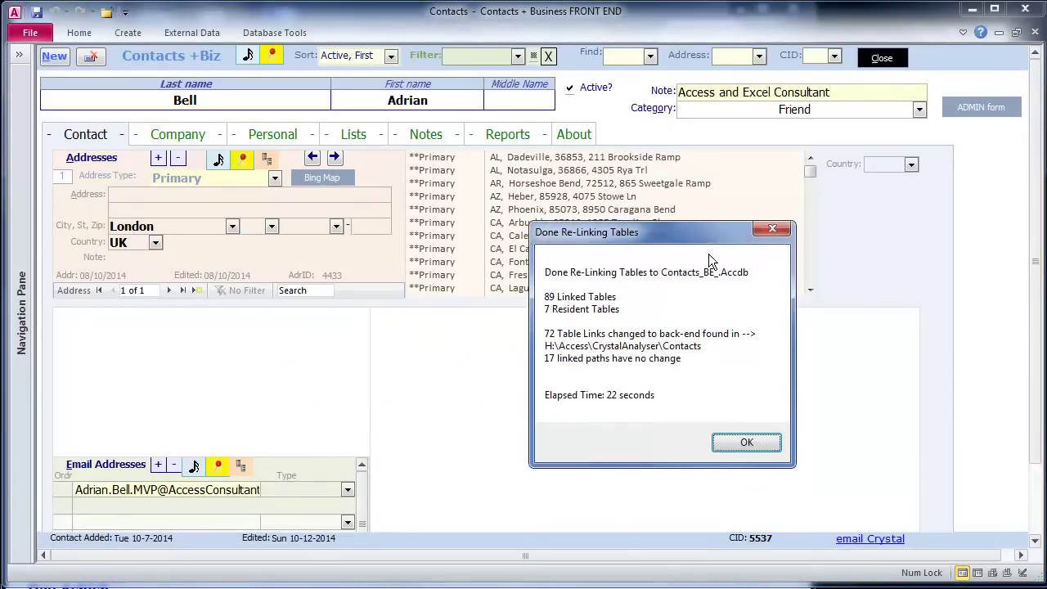
pyautogui.click(747, 441)
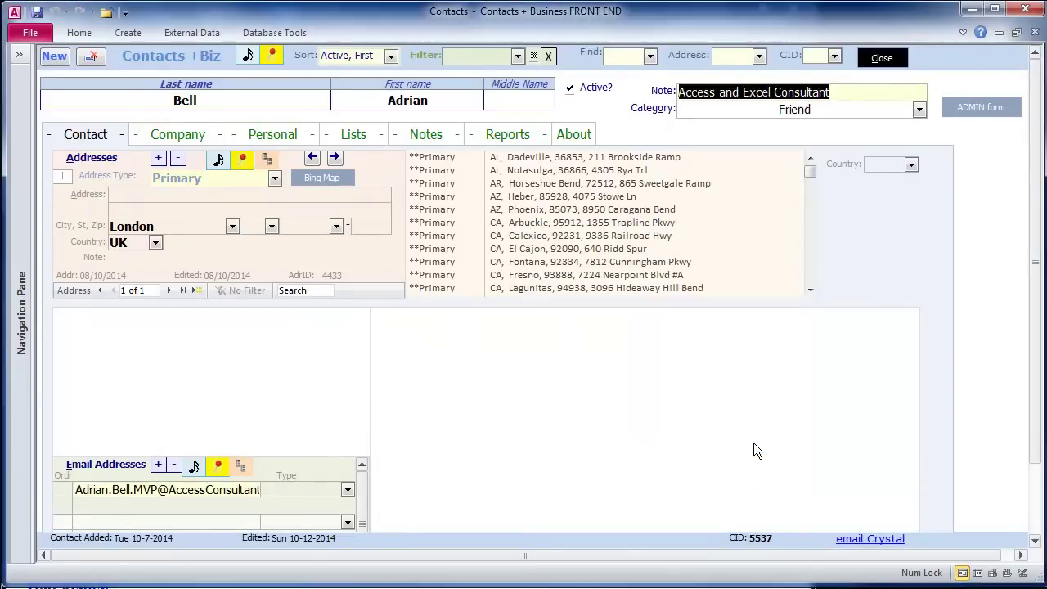
pyautogui.click(983, 104)
pyautogui.click(556, 154)
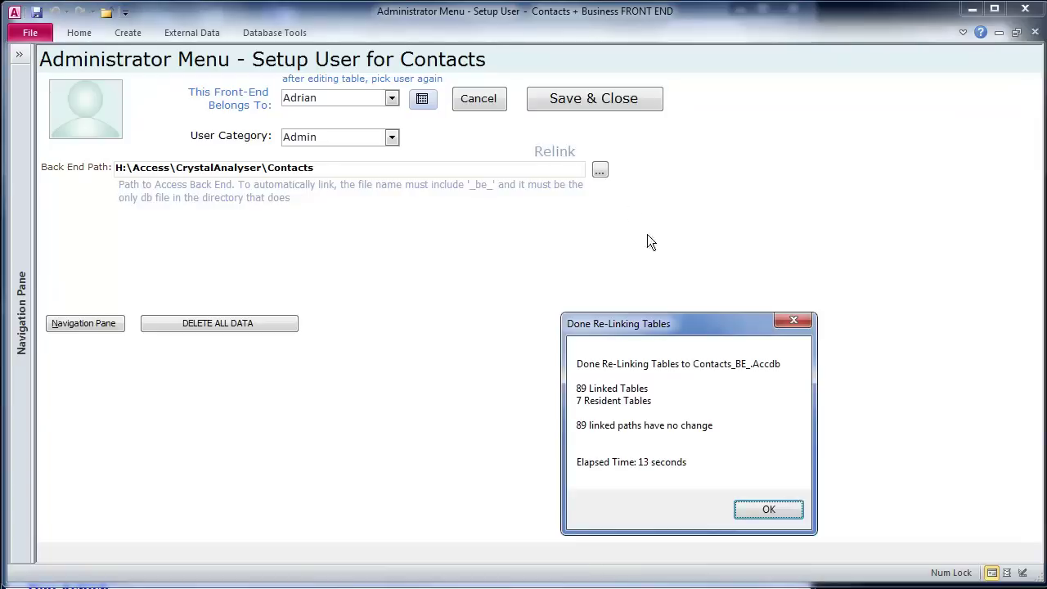
pyautogui.moveTo(694, 323); pyautogui.dragTo(678, 270)
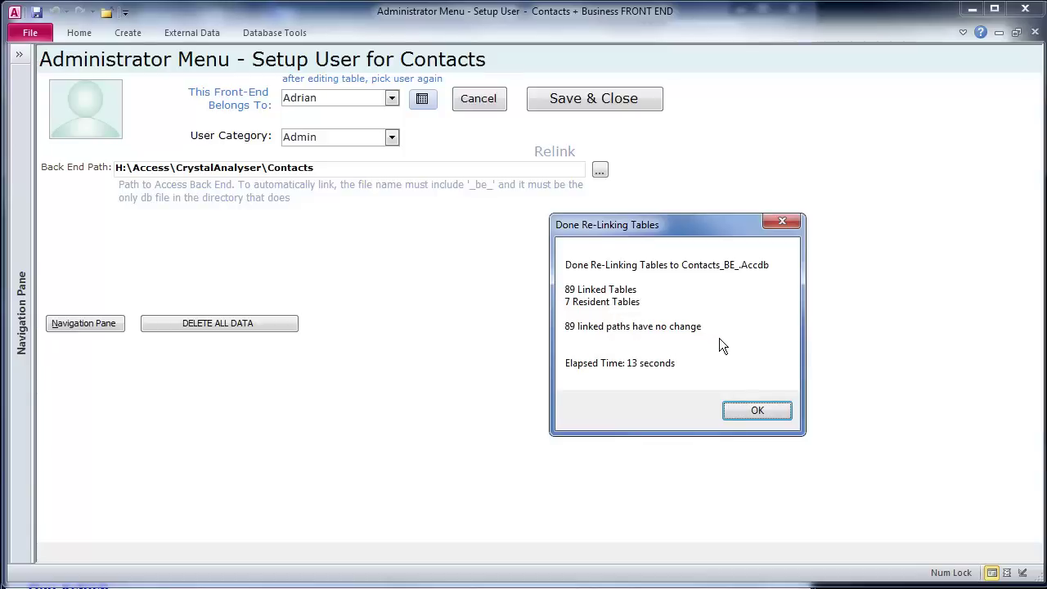
pyautogui.click(773, 413)
pyautogui.click(583, 100)
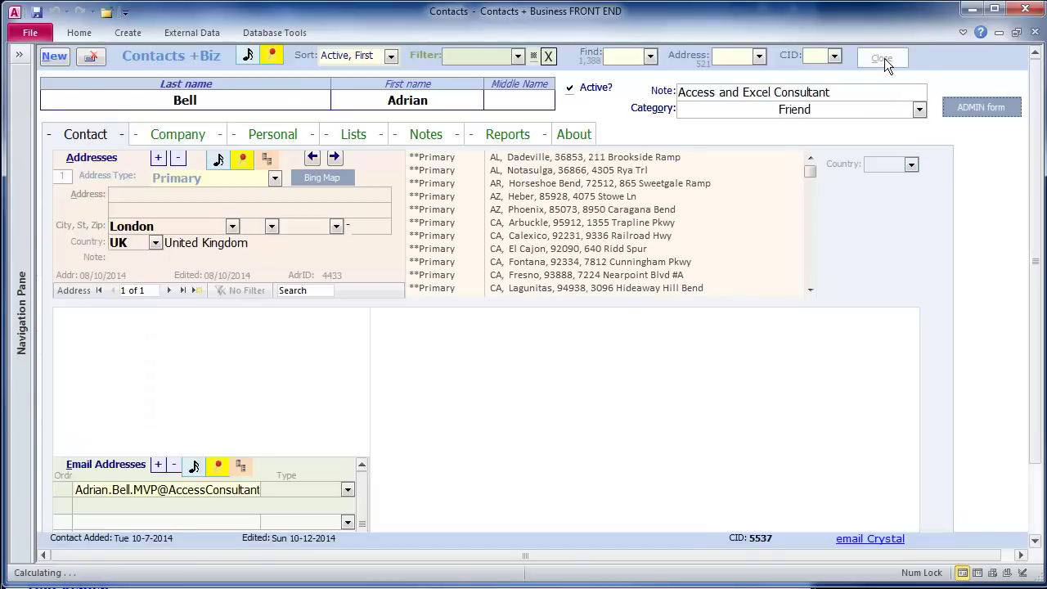
# Close the database and reopen Contacts_FE_.Accdb from the recent files list.
pyautogui.click(885, 58)
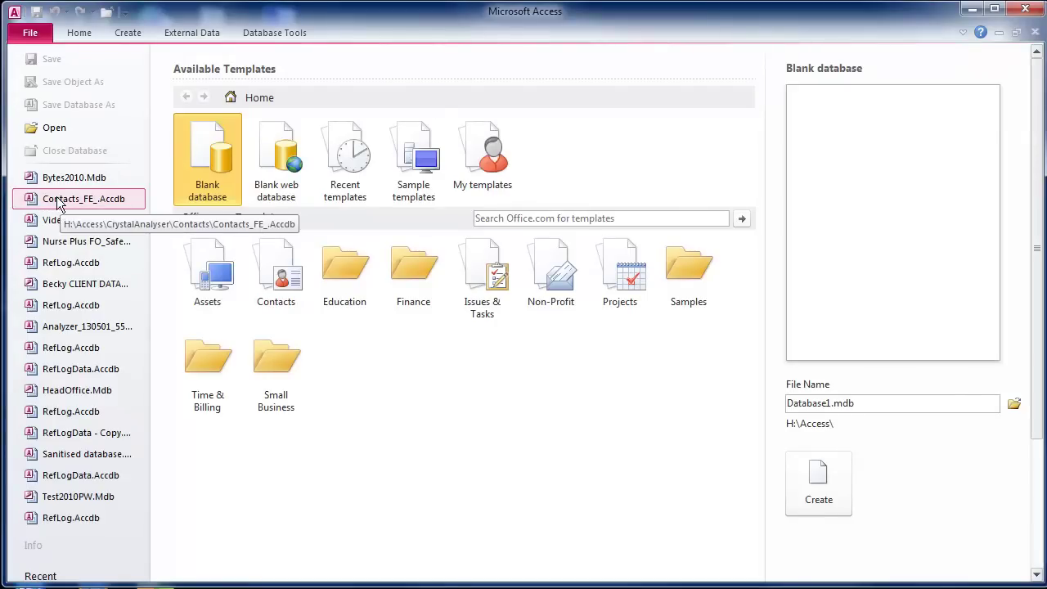
pyautogui.click(58, 198)
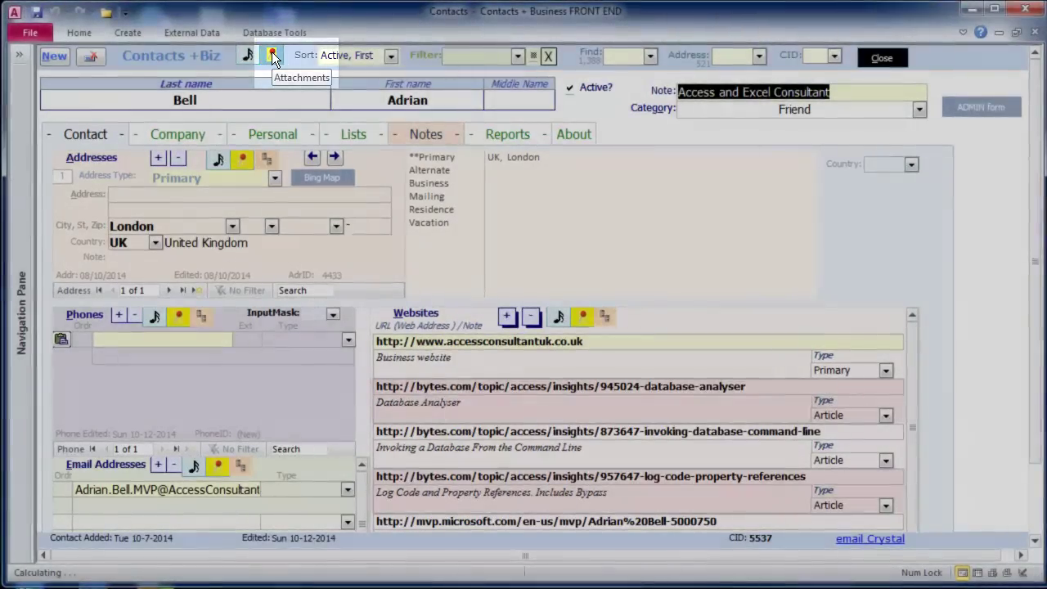
pyautogui.click(272, 54)
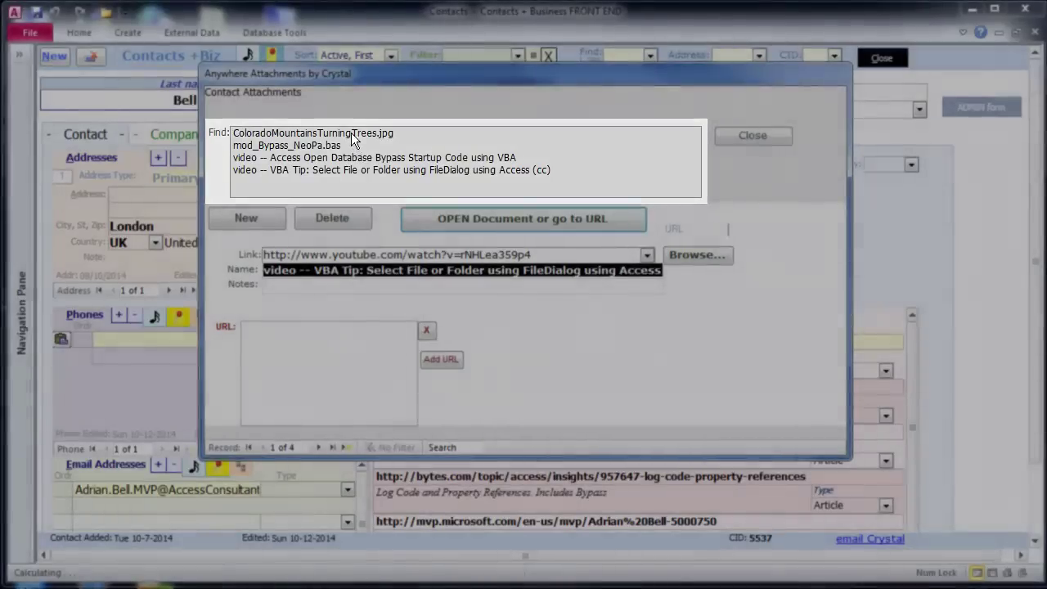
pyautogui.click(357, 135)
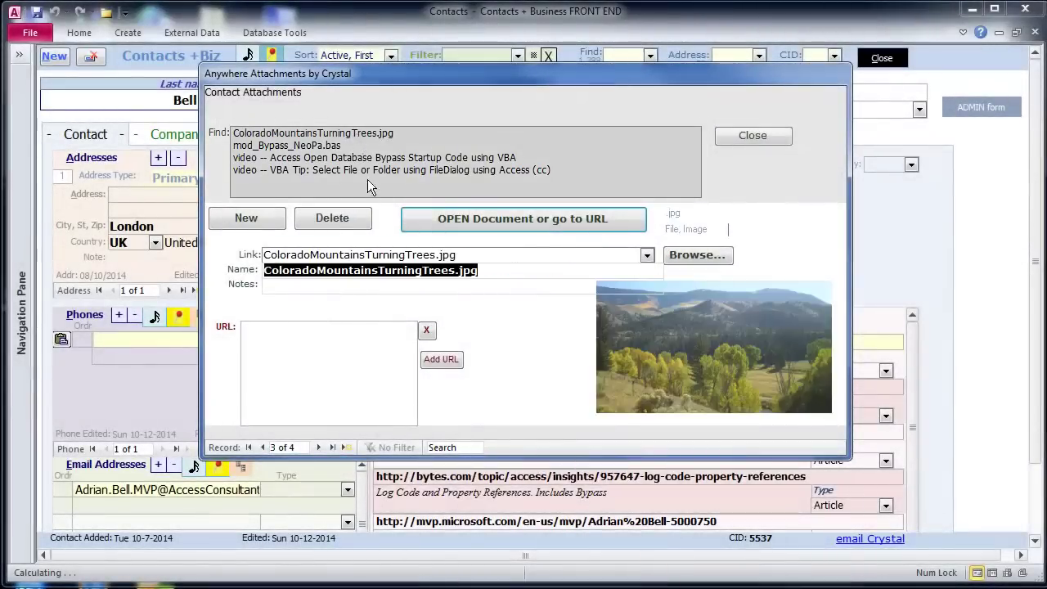
pyautogui.click(412, 159)
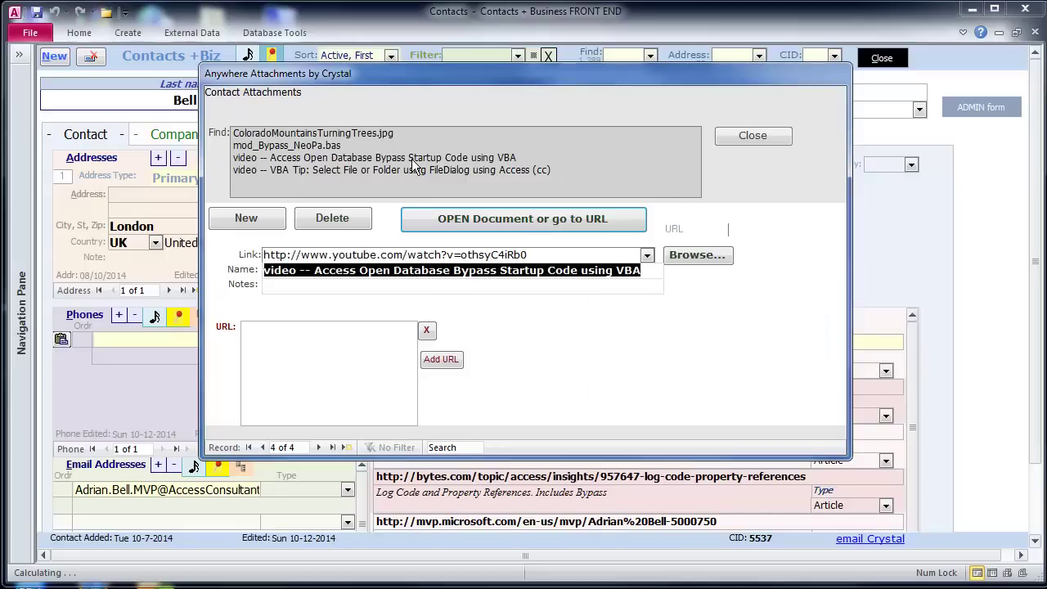
pyautogui.click(534, 218)
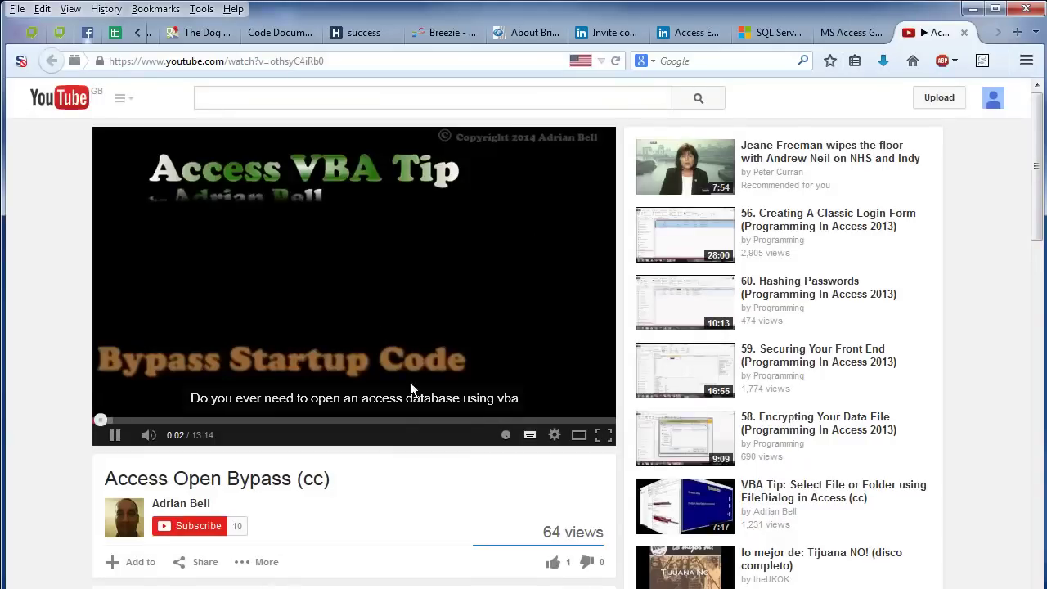
pyautogui.click(114, 434)
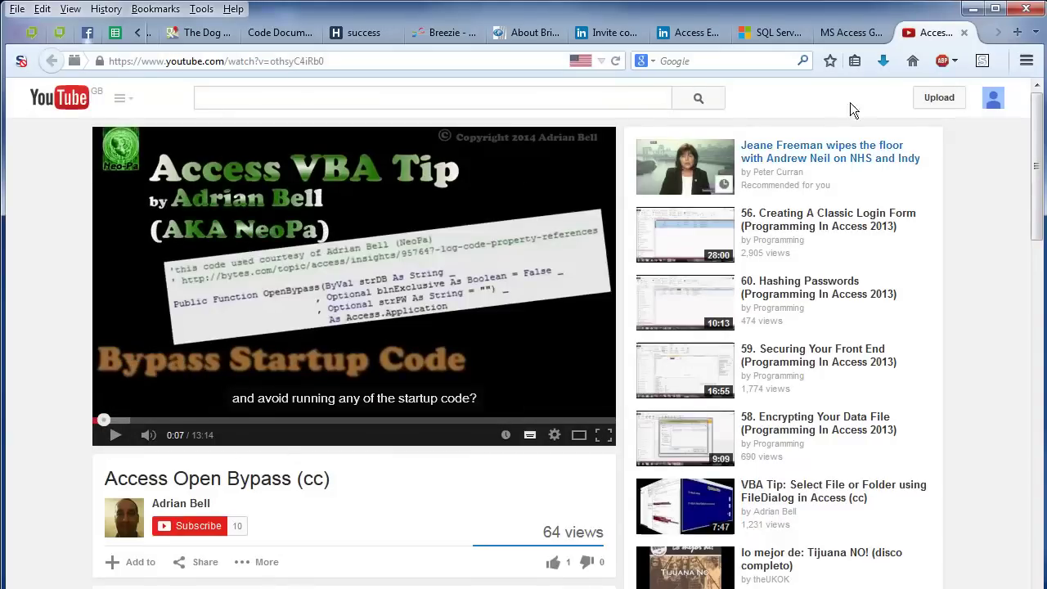
pyautogui.click(964, 33)
pyautogui.click(762, 135)
pyautogui.click(1035, 371)
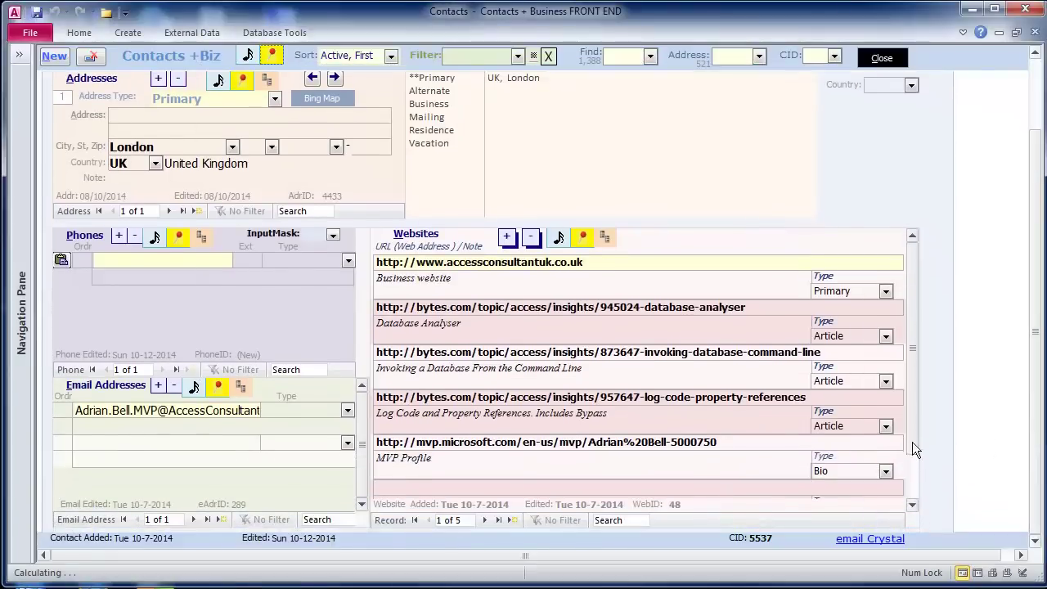
pyautogui.click(595, 443)
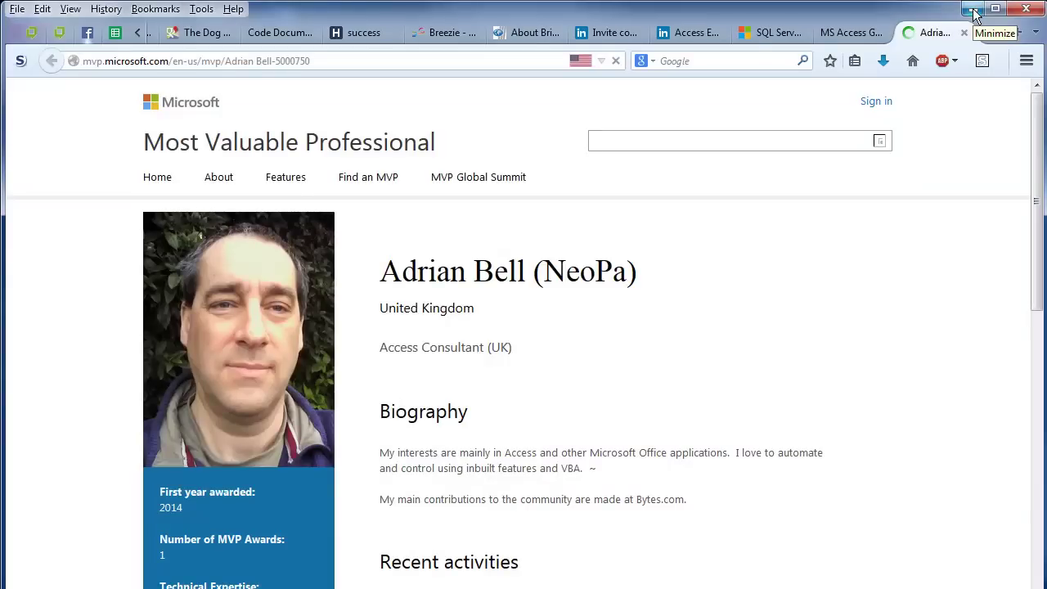
pyautogui.click(973, 9)
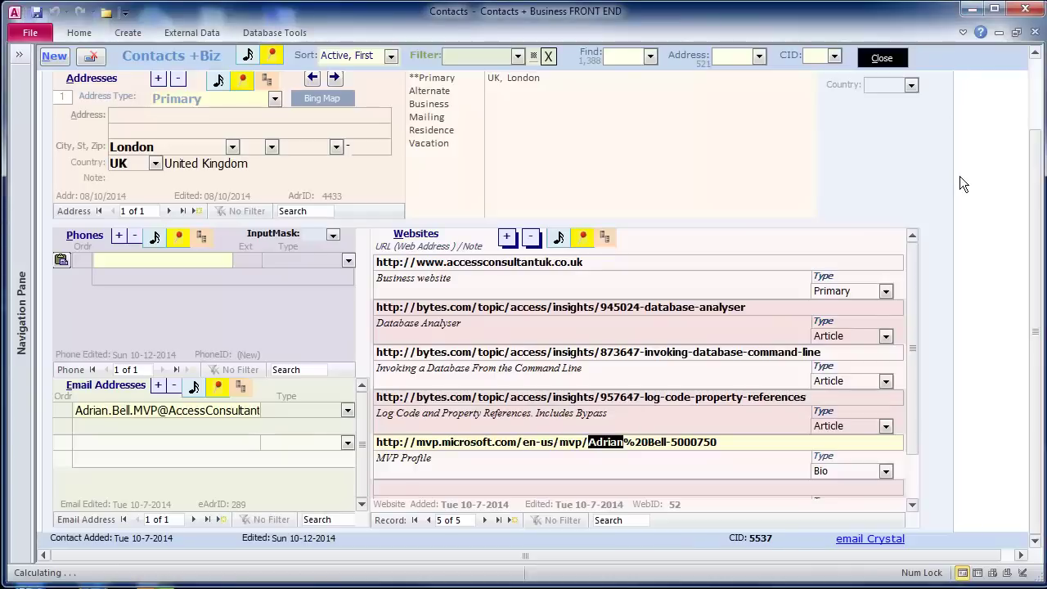
pyautogui.click(629, 351)
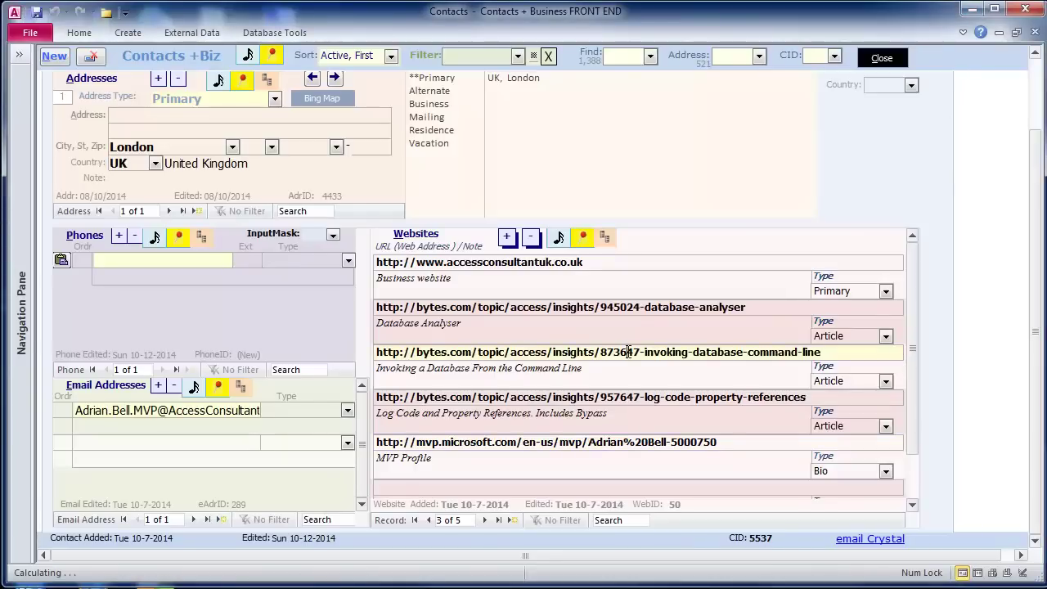